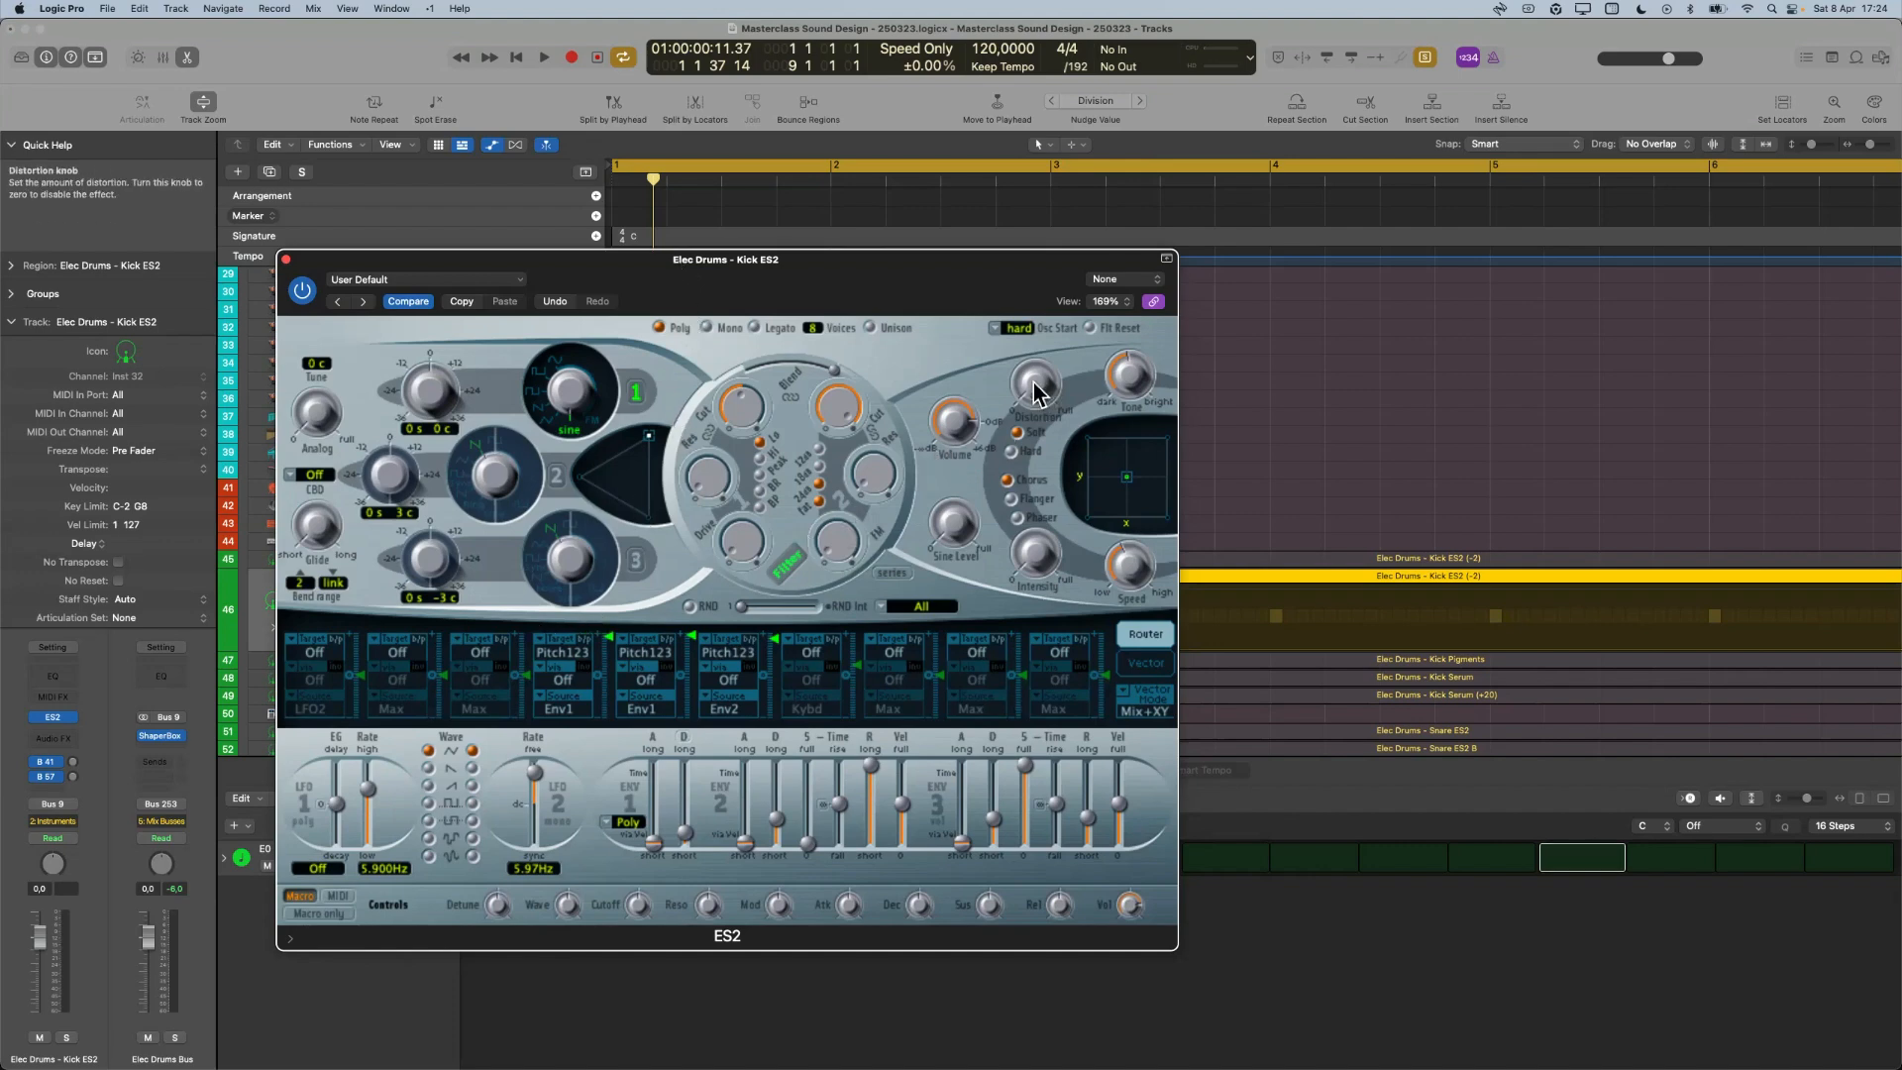
# Raise the distortion amount slightly in the Kick ES2 synth and audition the kick.
pyautogui.moveTo(980, 260); pyautogui.dragTo(1072, 292)
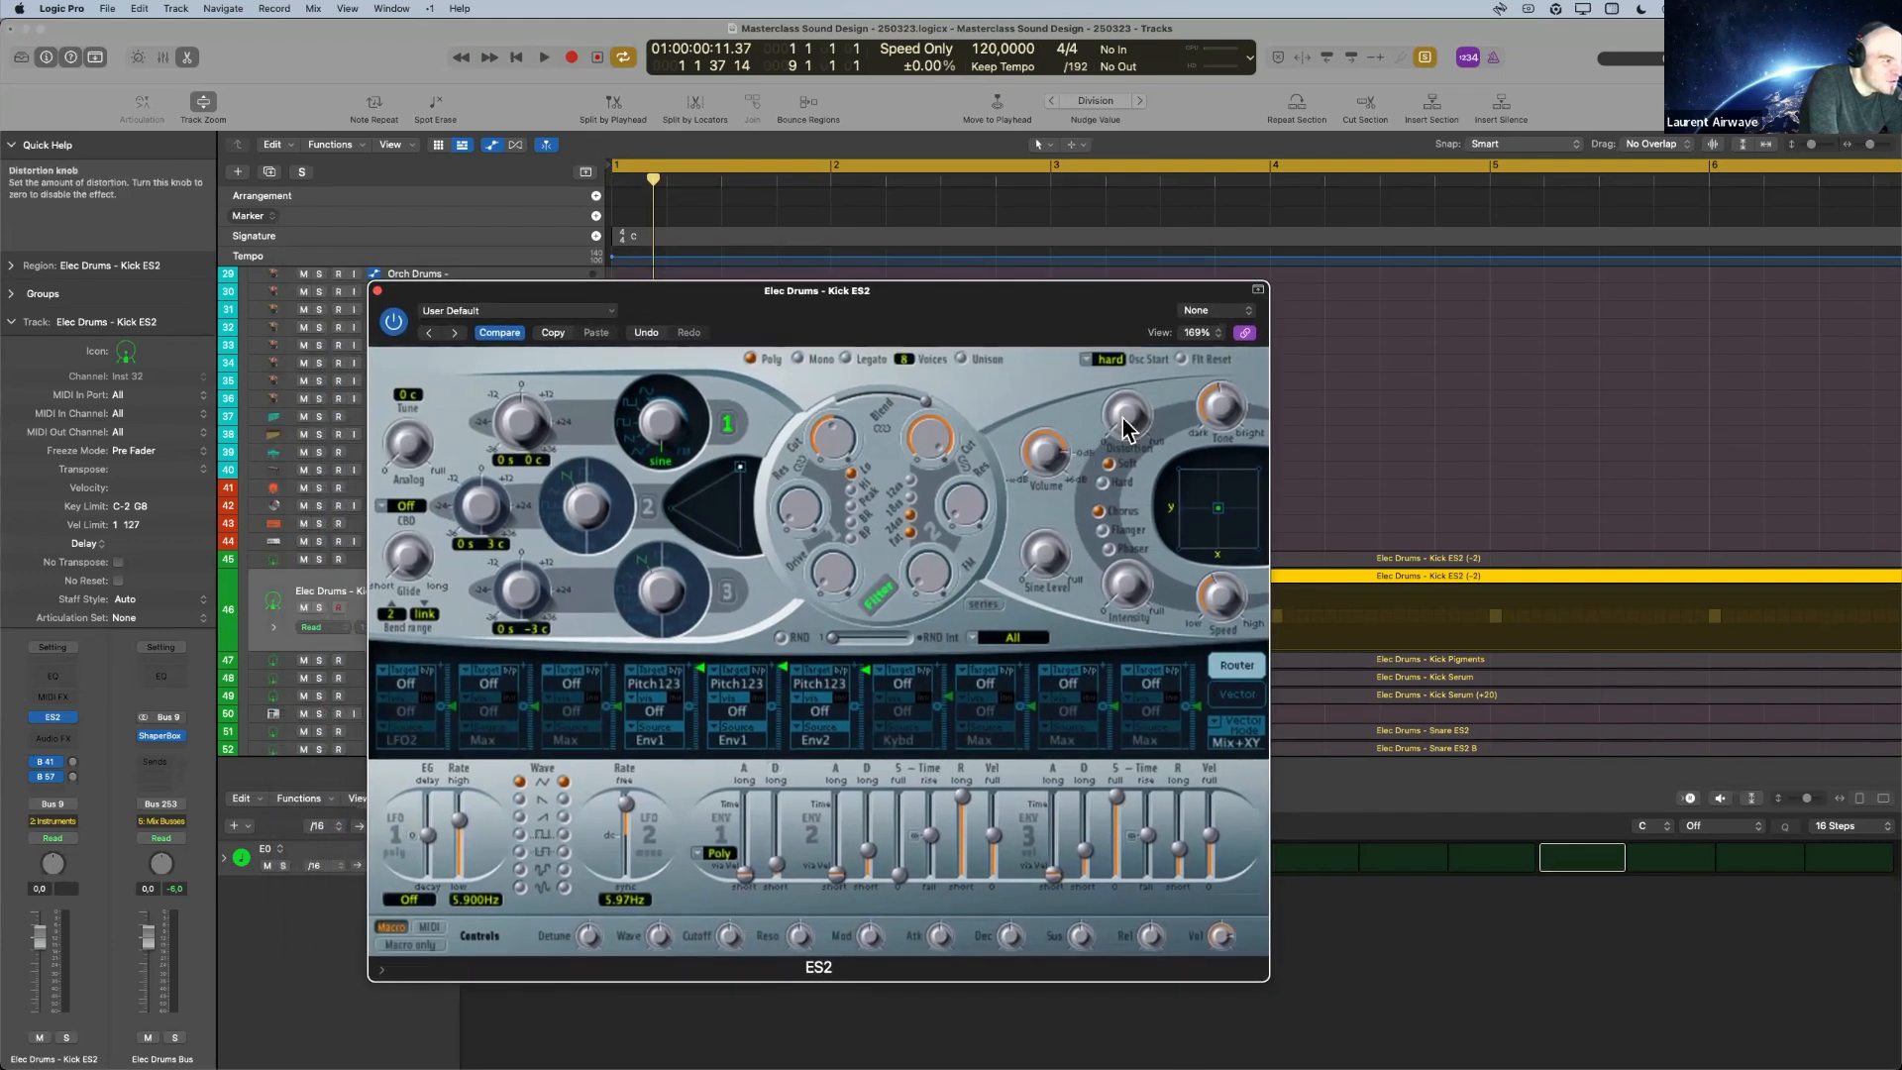
pyautogui.moveTo(1132, 428)
pyautogui.mouseDown()
pyautogui.moveTo(1140, 383)
pyautogui.moveTo(1131, 414)
pyautogui.mouseUp()
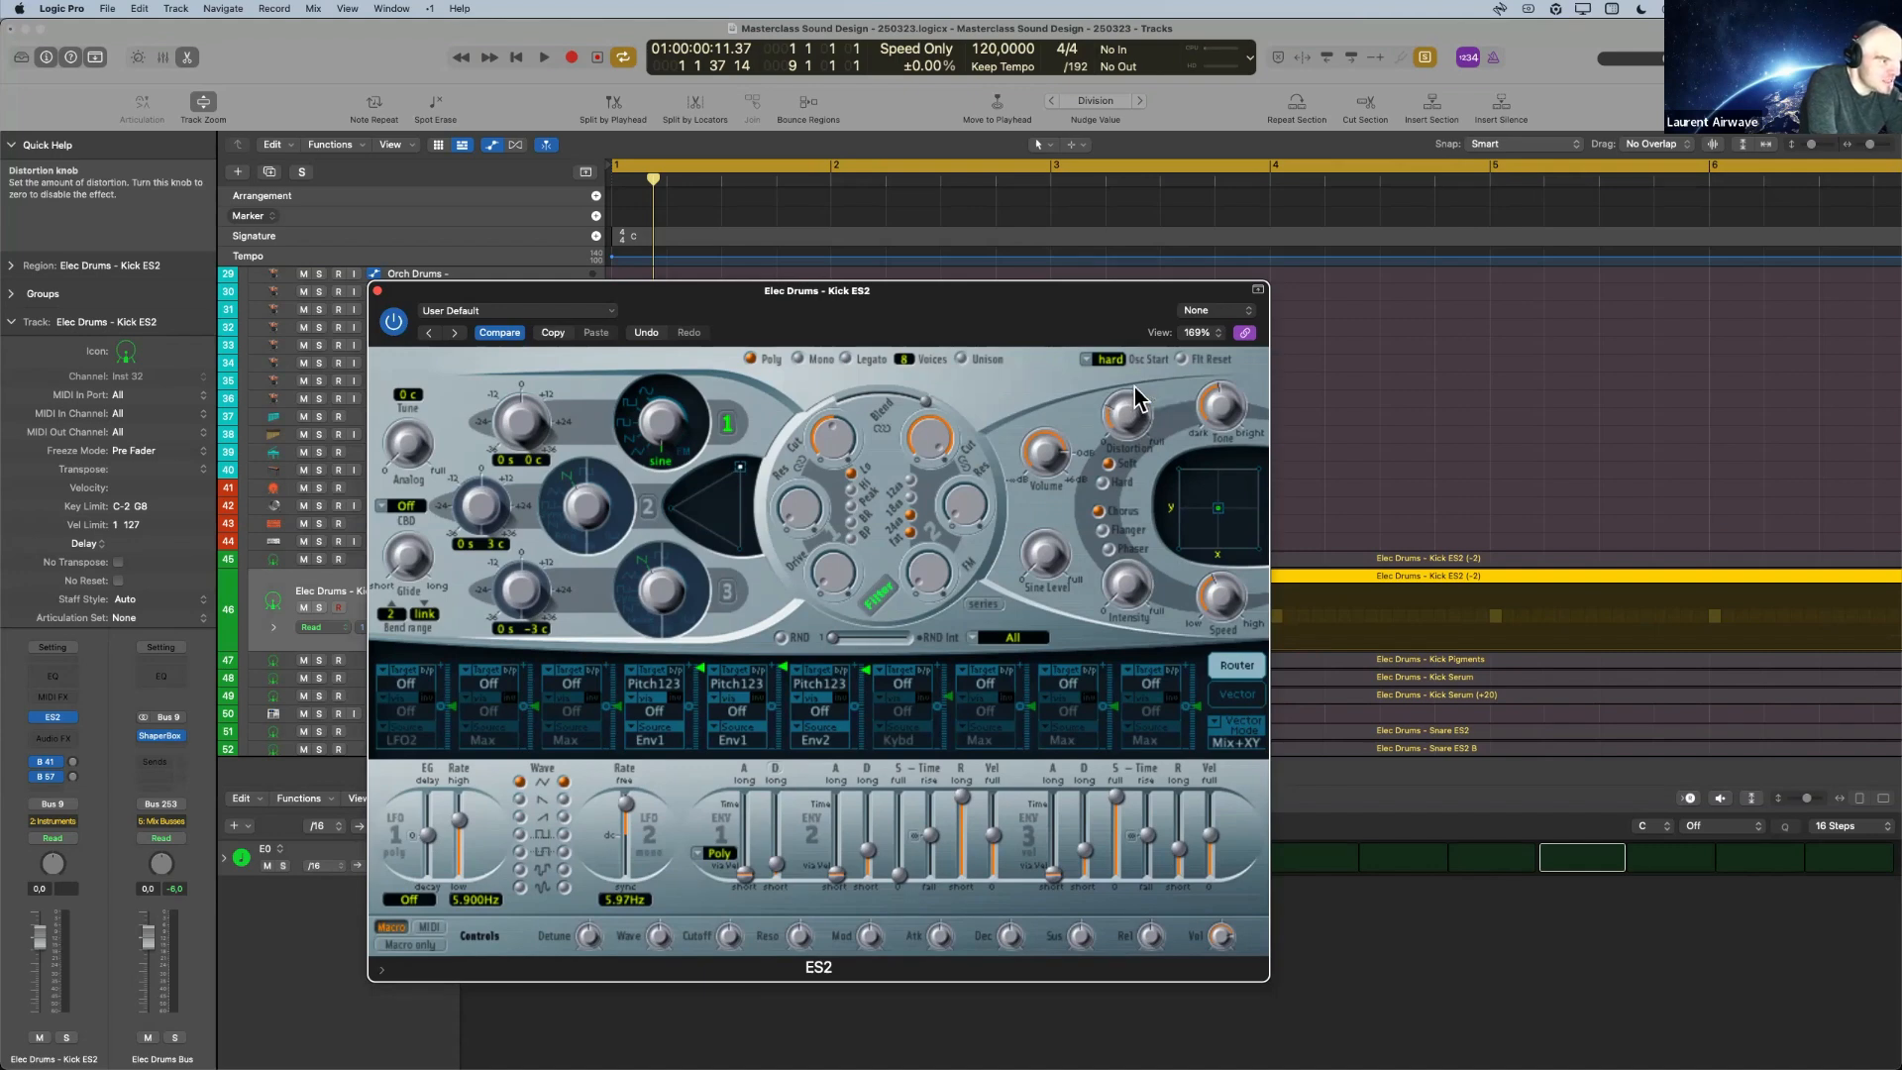
pyautogui.press('space')
pyautogui.press('space')
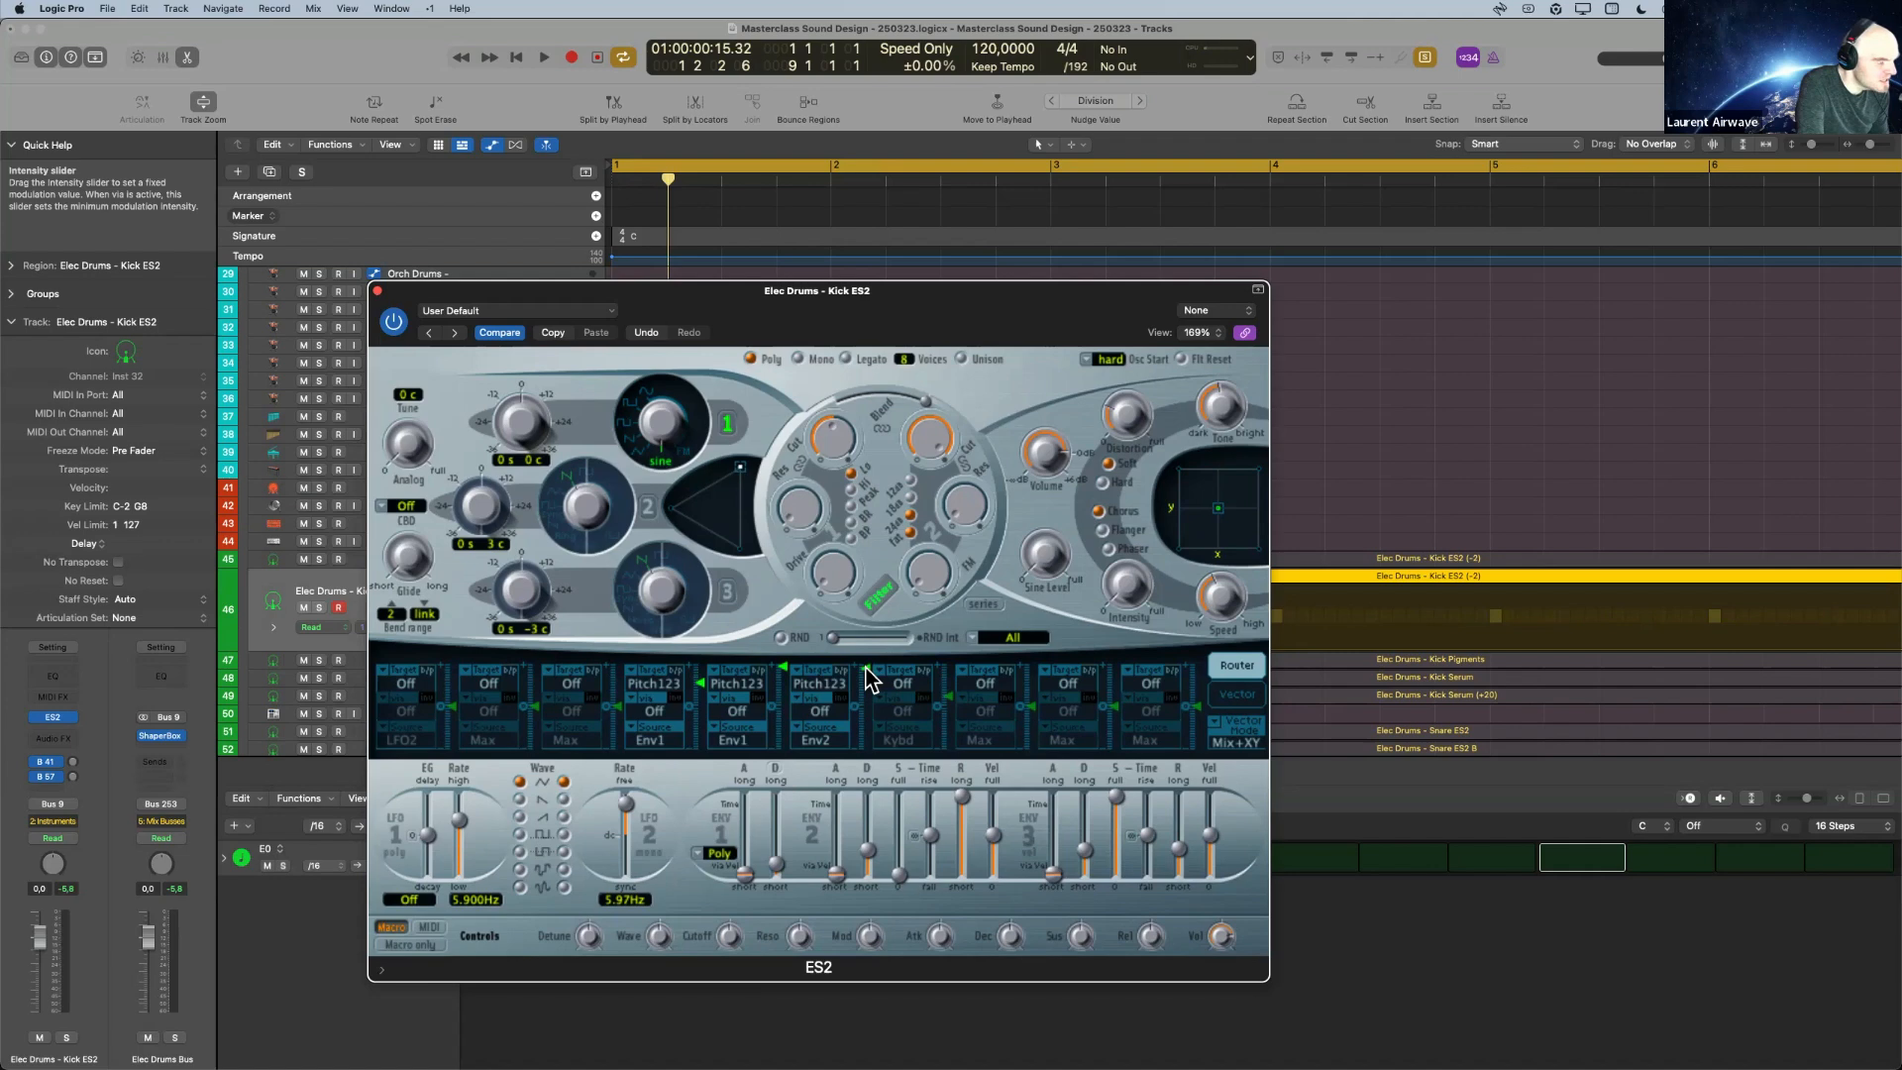
pyautogui.press('space')
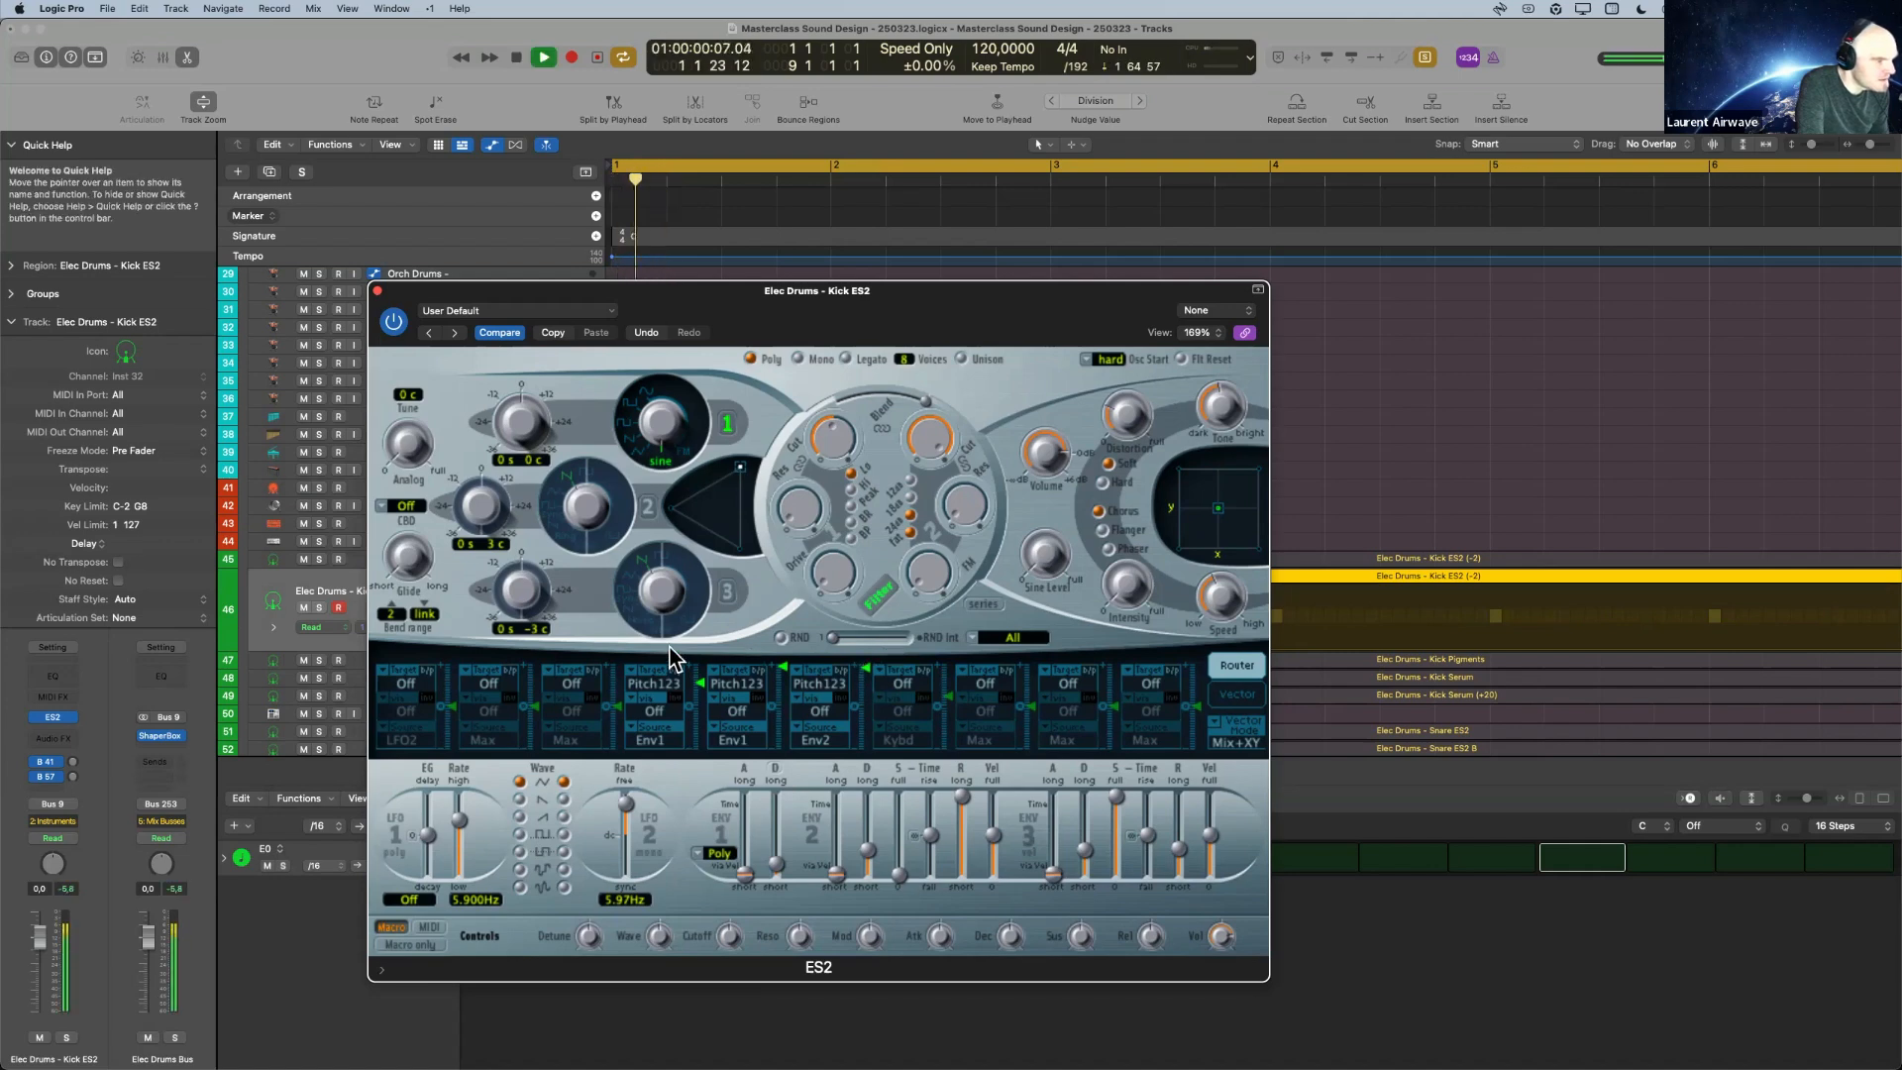
# Raise the intensity of the first Env1-to-Pitch123 modulation slot and audition the kick repeatedly.
pyautogui.moveTo(706, 681); pyautogui.dragTo(707, 669)
pyautogui.press('space')
pyautogui.press('space')
pyautogui.press('space')
pyautogui.press('space')
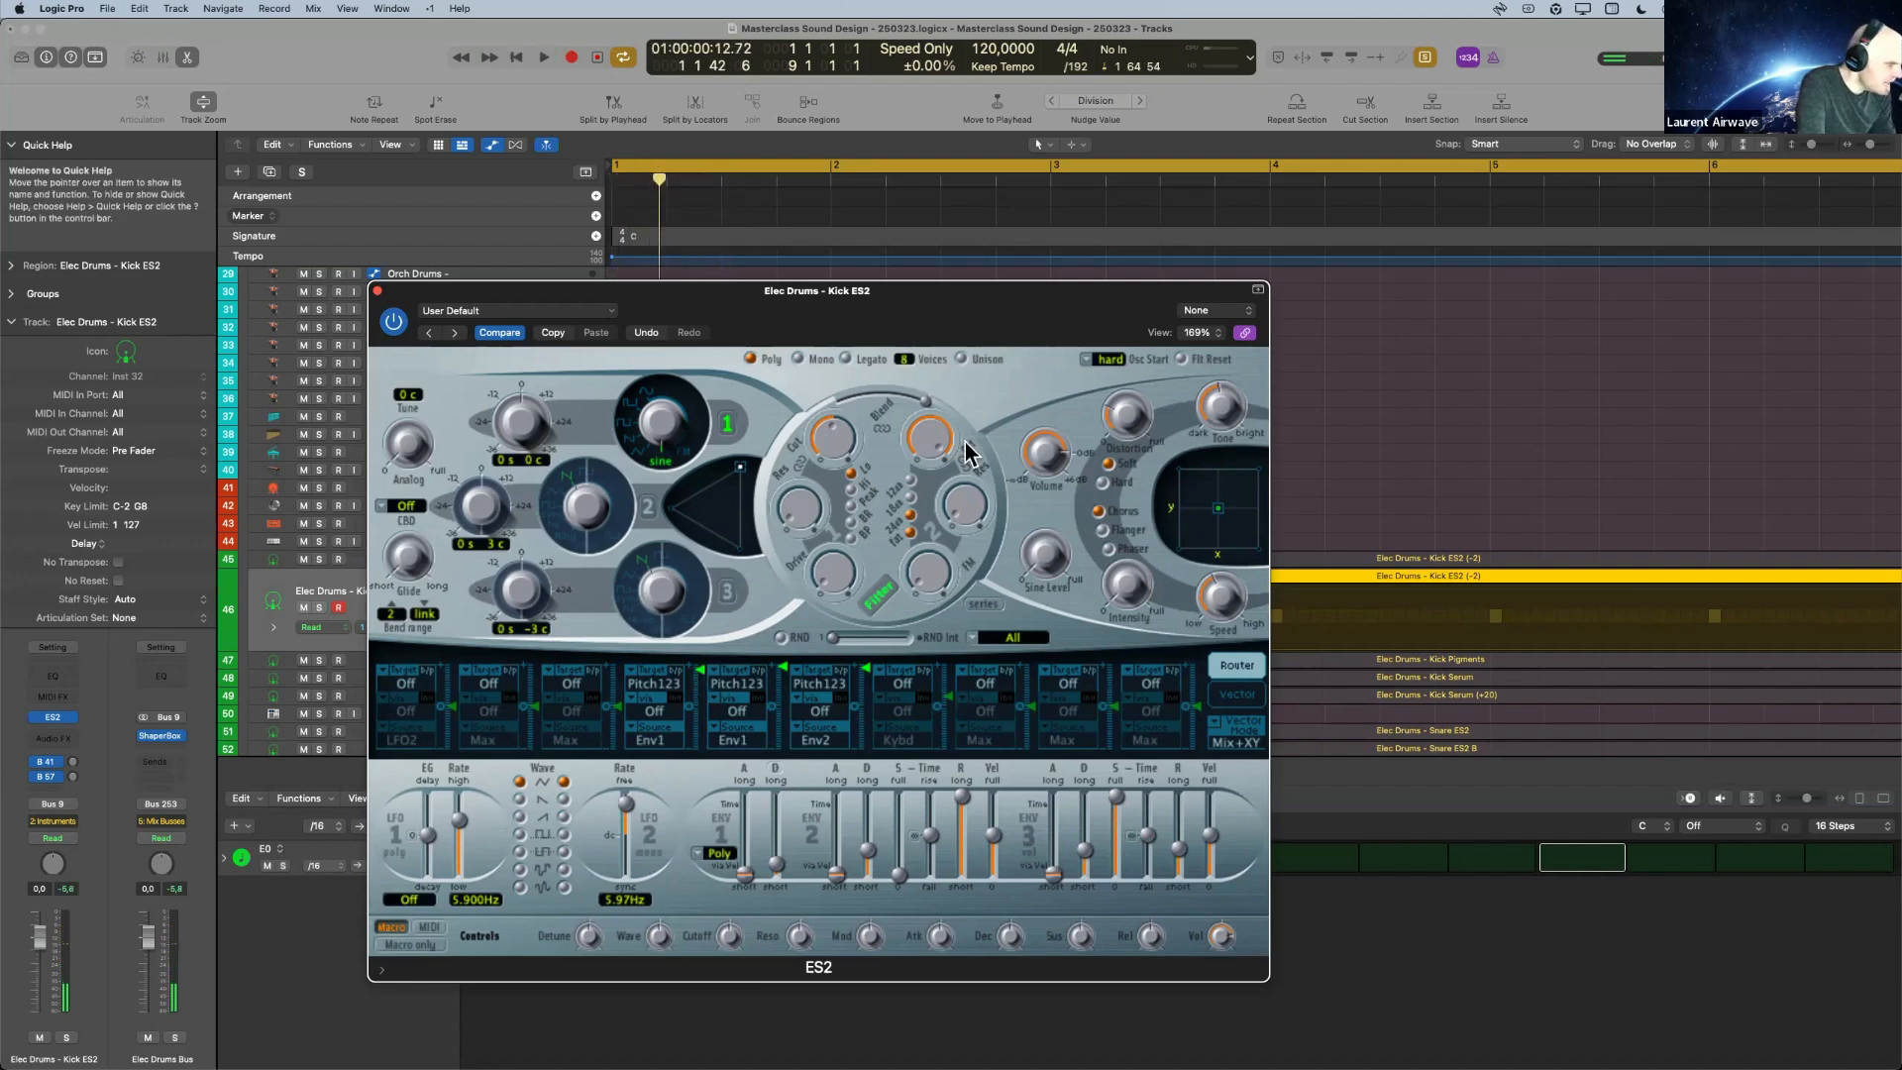
# Set the distortion to 5.6 dB, adjust its tone, and audition the kick.
pyautogui.moveTo(1115, 421)
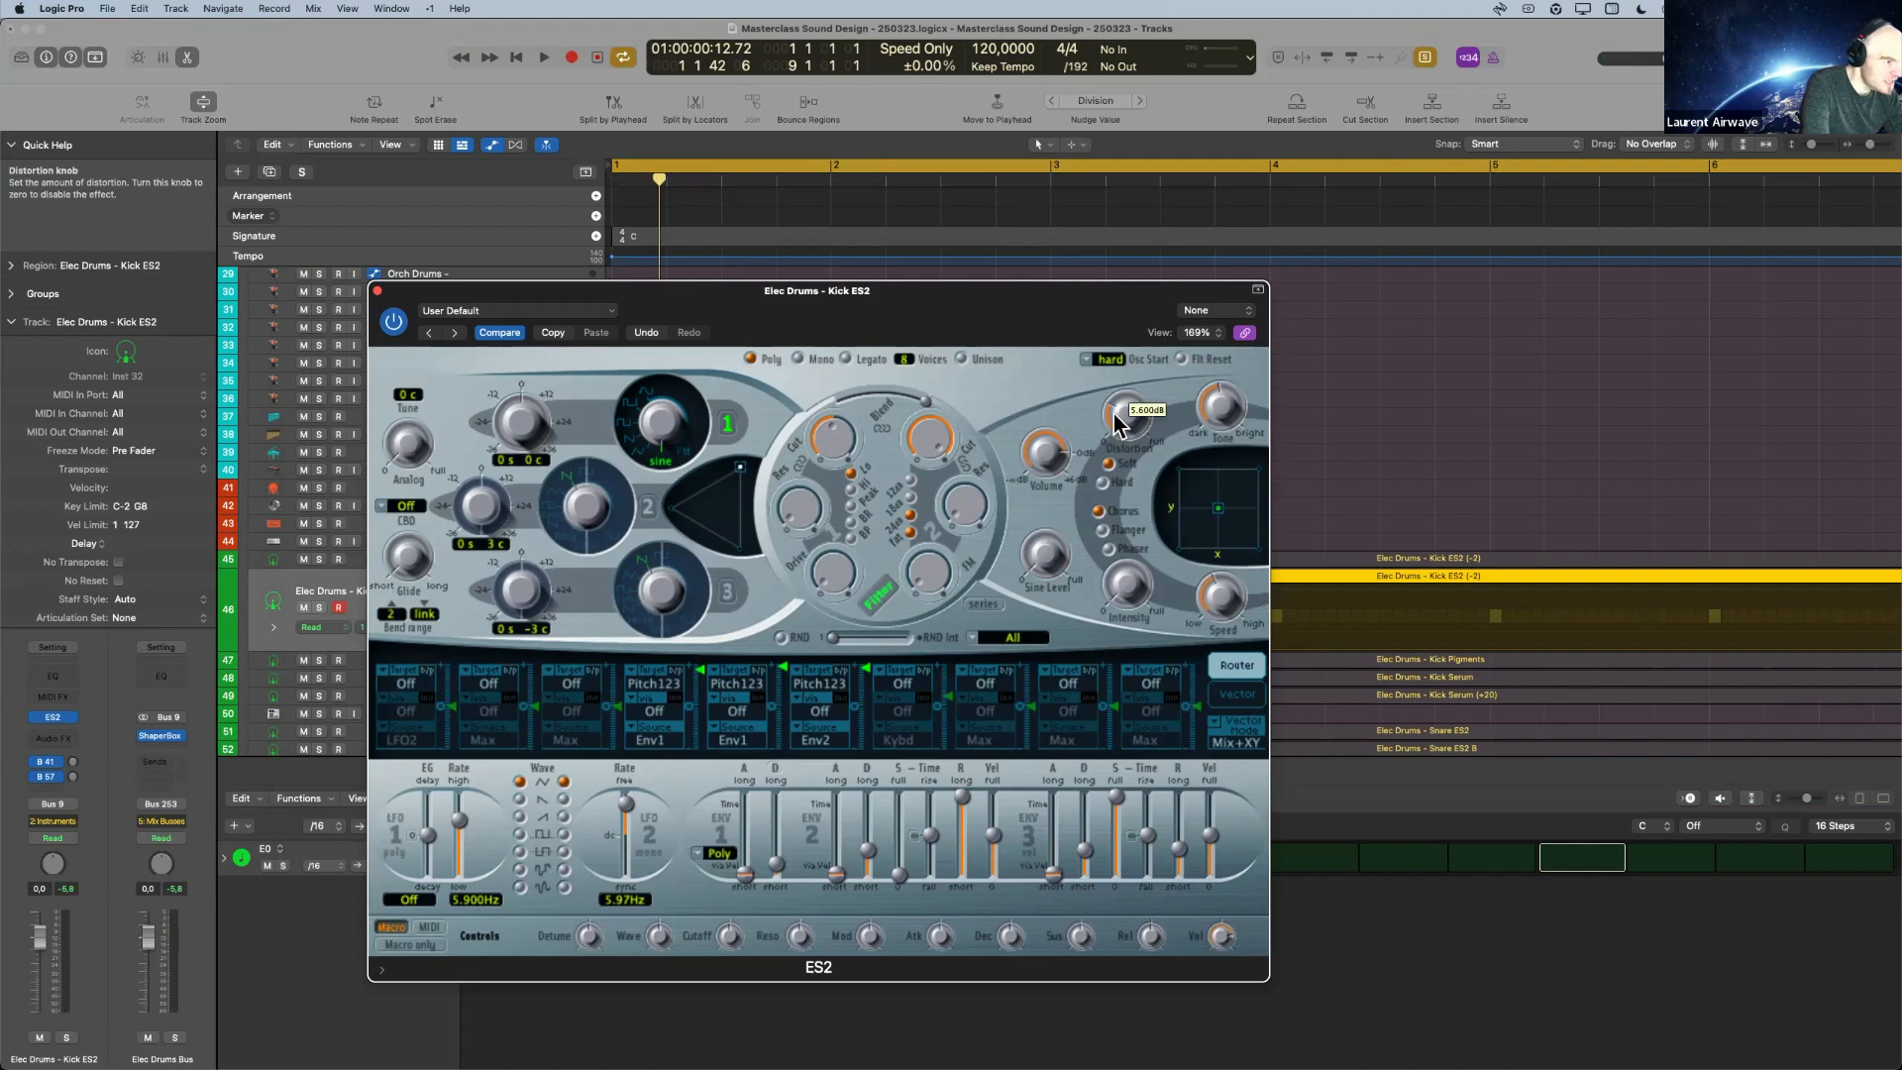
pyautogui.press('space')
pyautogui.press('space')
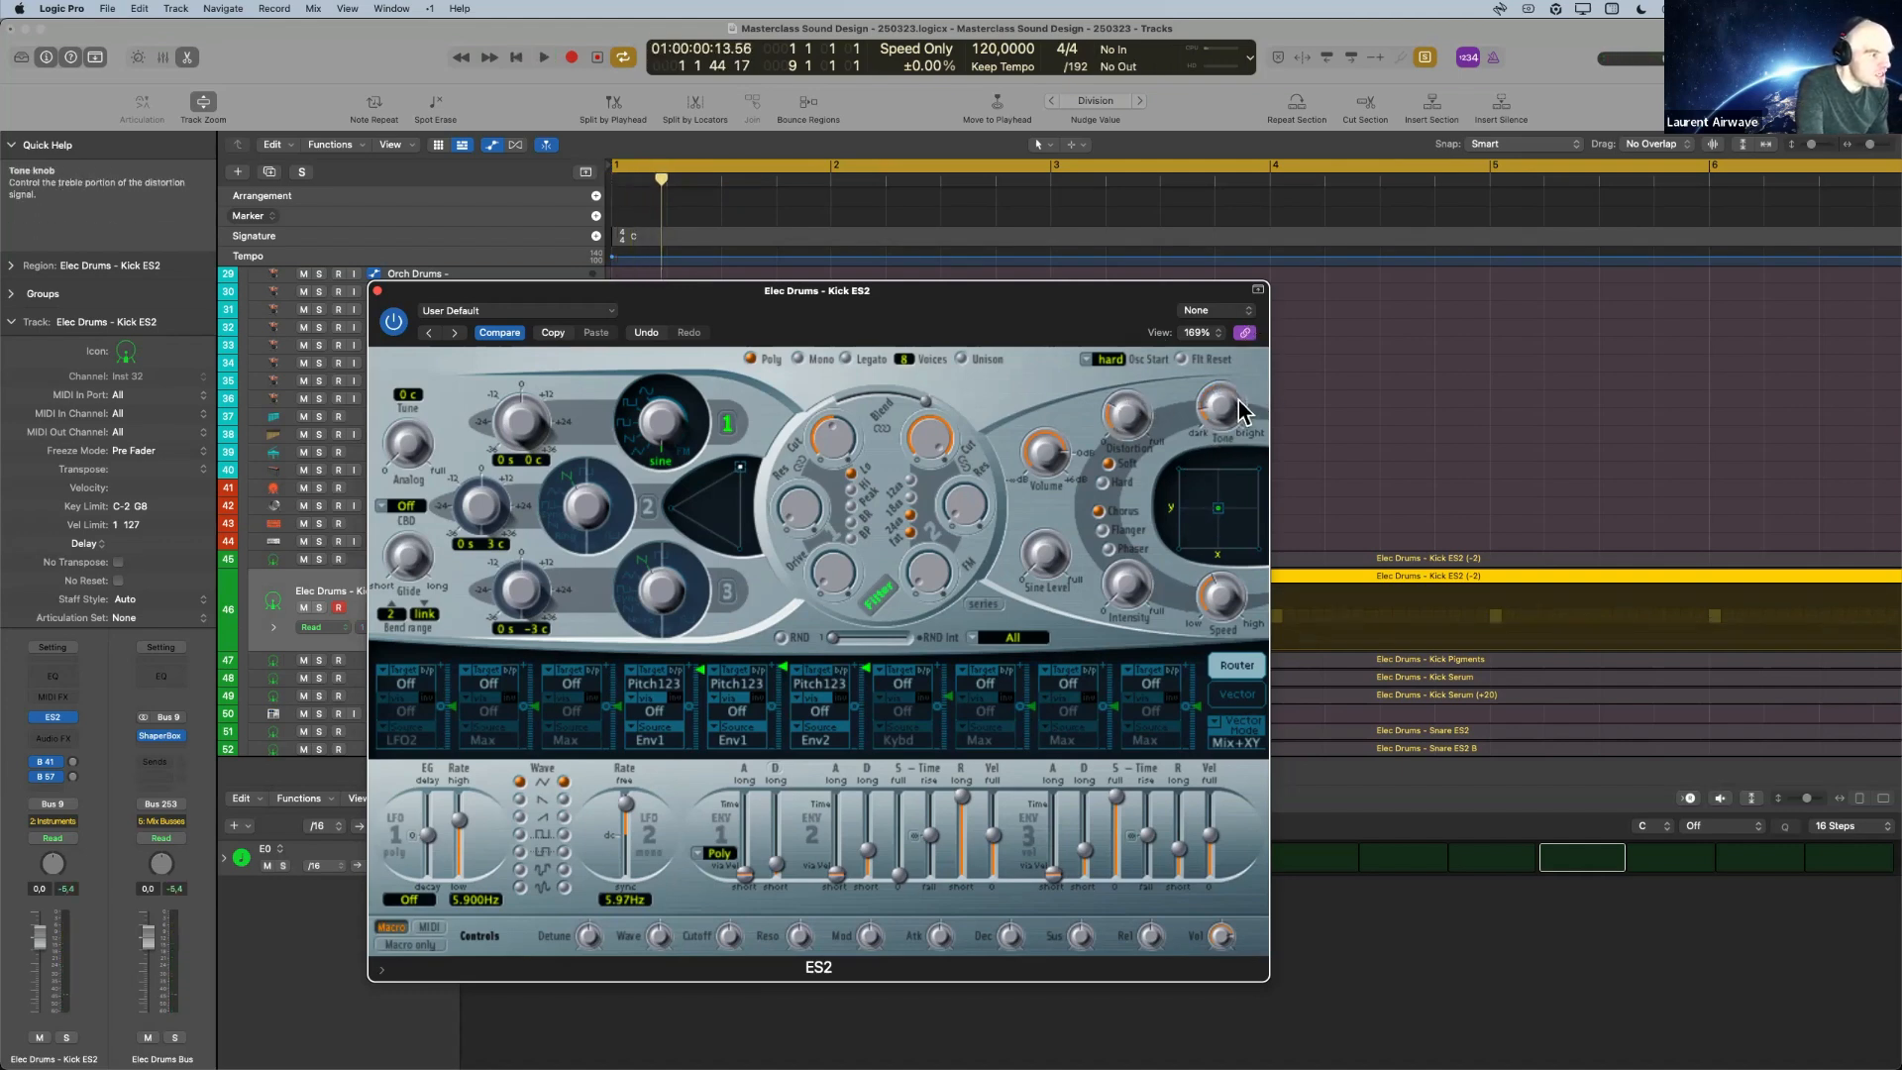
pyautogui.press('space')
pyautogui.moveTo(1225, 416)
pyautogui.press('space')
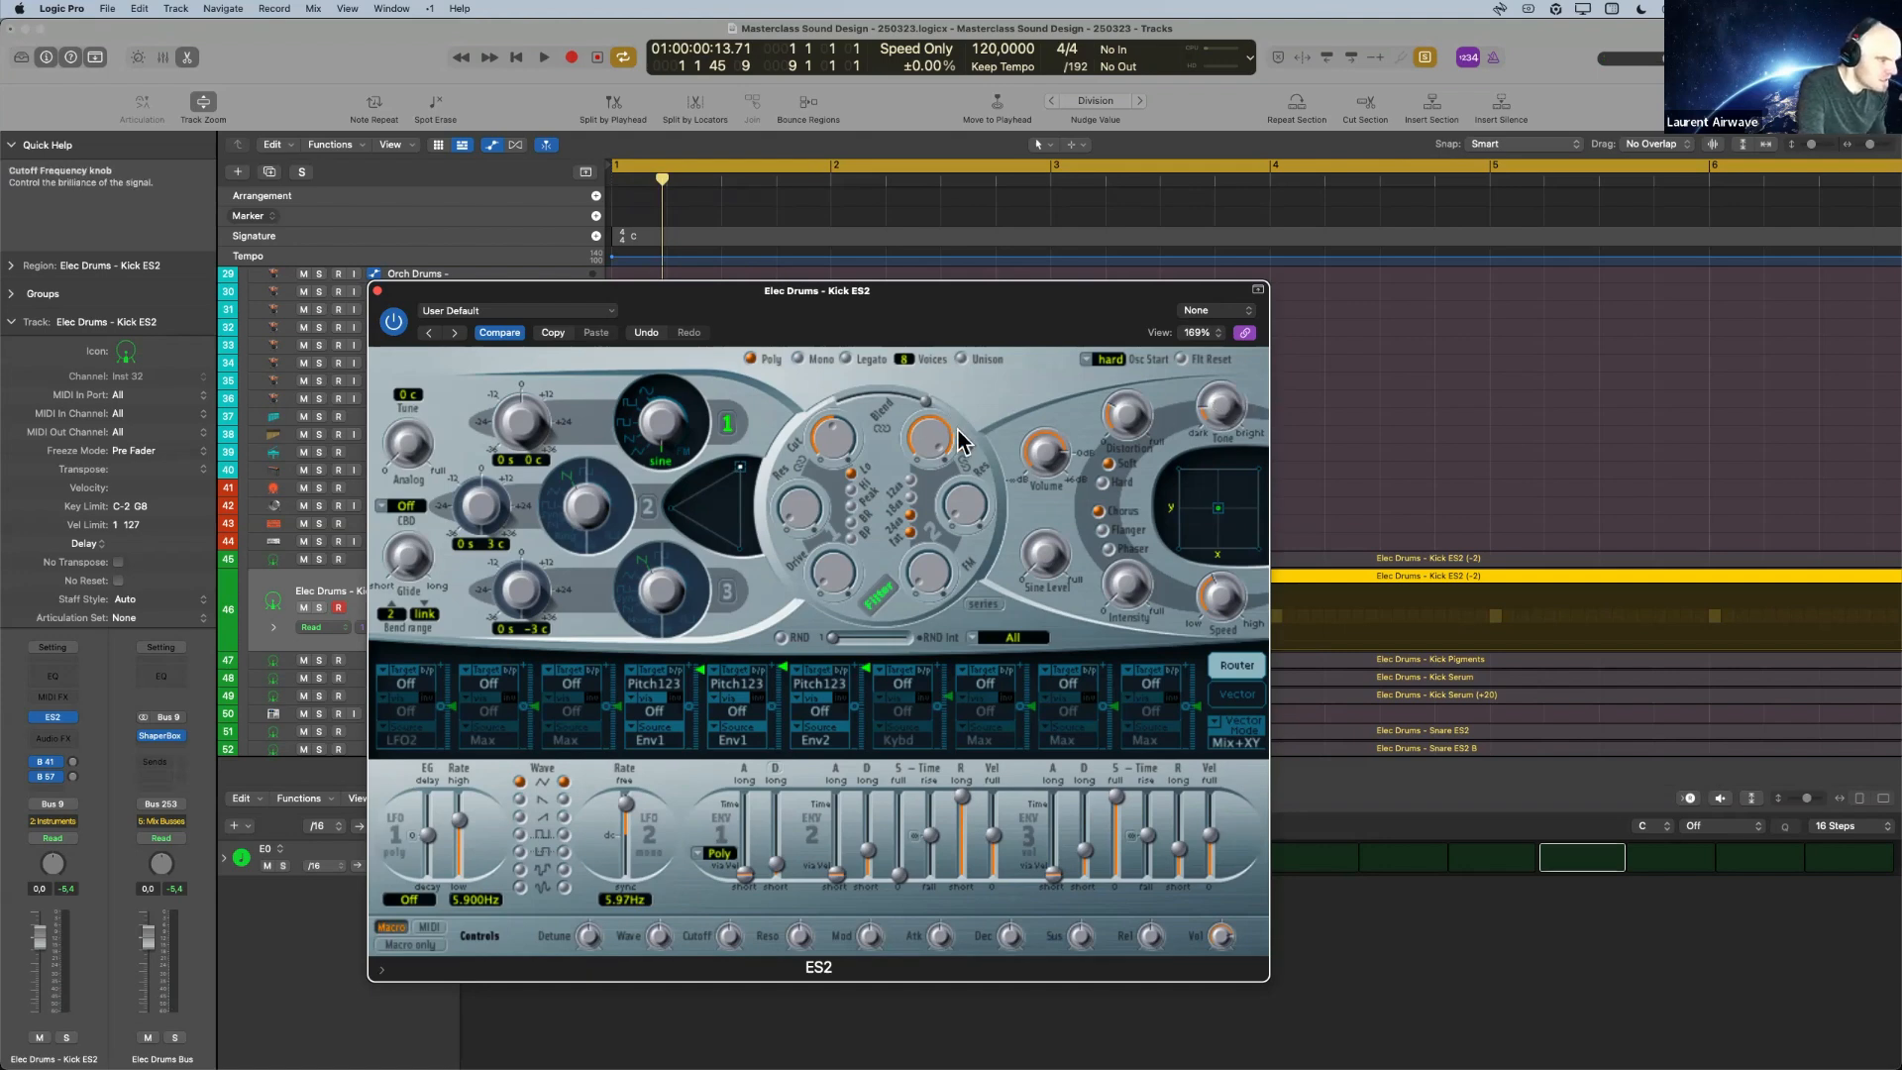
# Play the kick repeatedly while fine-tuning the distortion amount.
pyautogui.press('space')
pyautogui.press('space')
pyautogui.press('space')
pyautogui.press('space')
pyautogui.press('space')
pyautogui.press('space')
pyautogui.press('space')
pyautogui.press('space')
pyautogui.press('space')
# Adjust the ES2 output volume and check the kick in playback.
pyautogui.press('space')
pyautogui.press('space')
pyautogui.press('space')
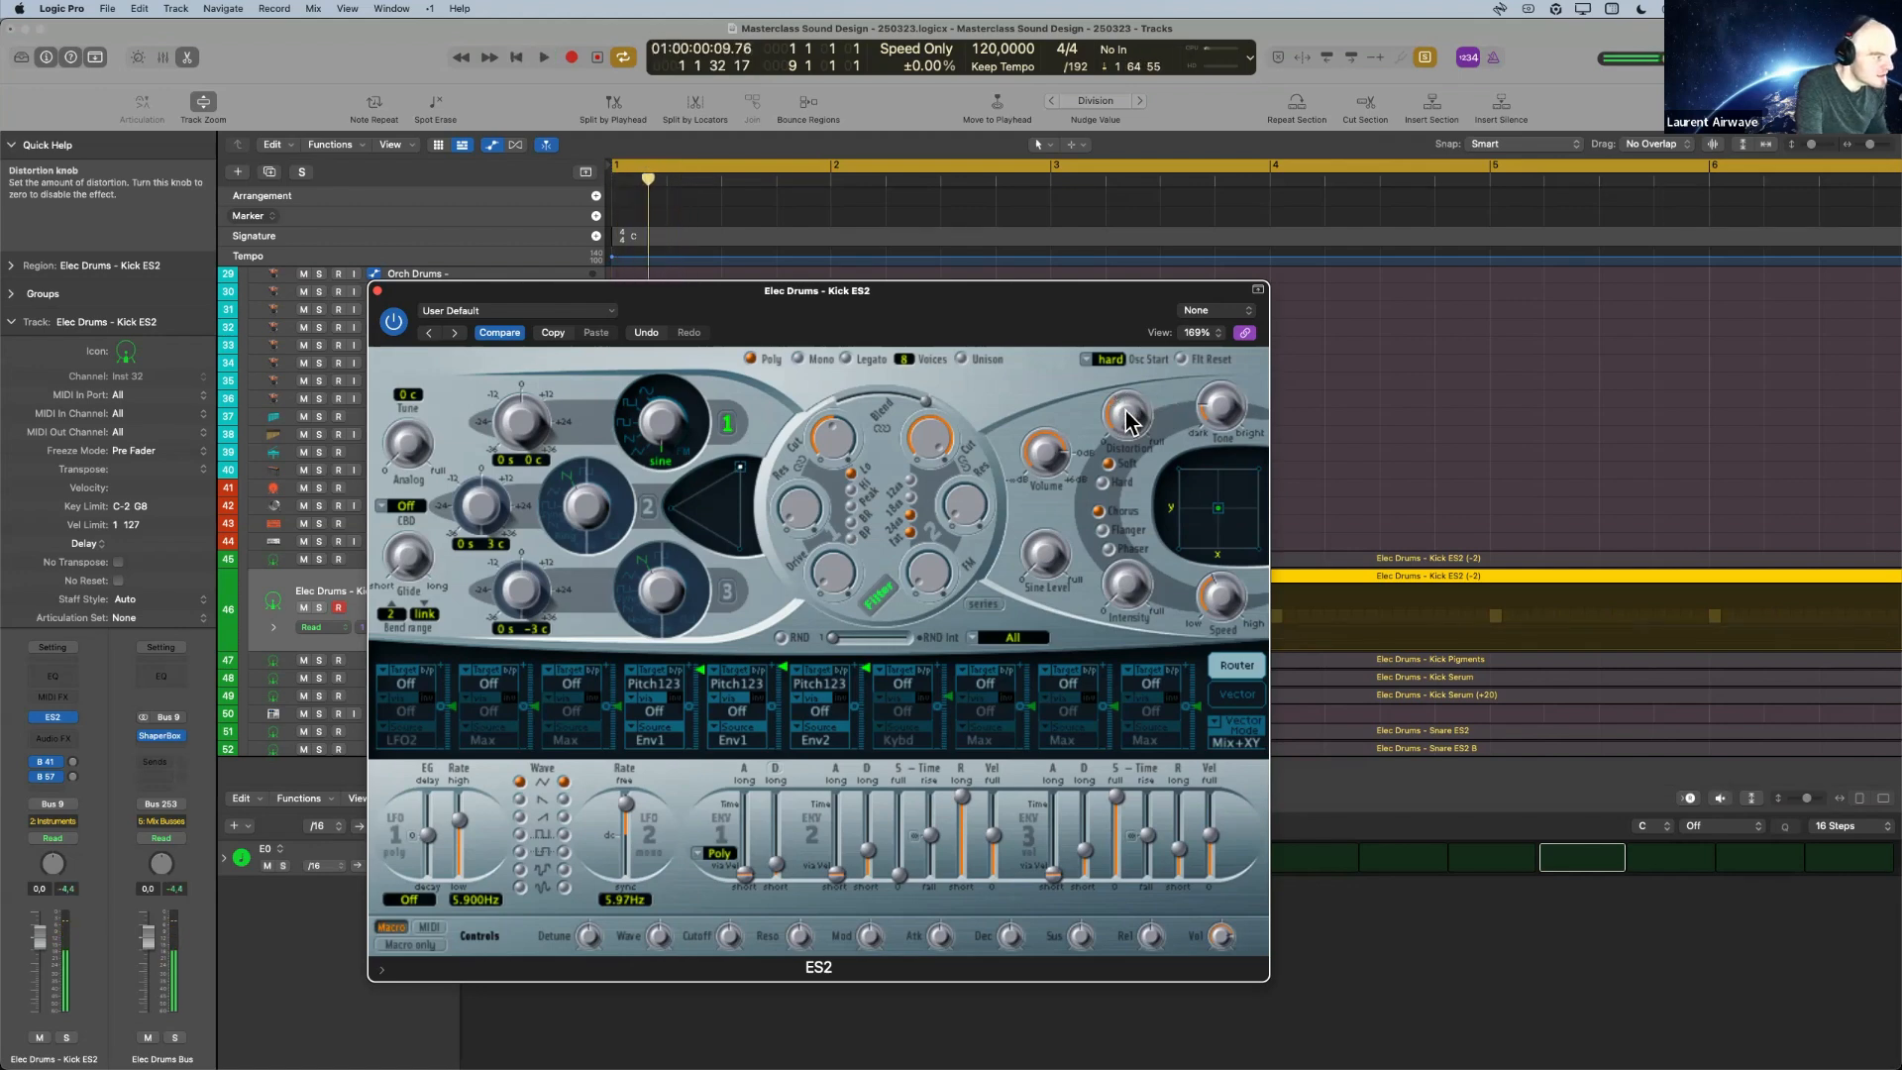
pyautogui.moveTo(1048, 469)
pyautogui.press('space')
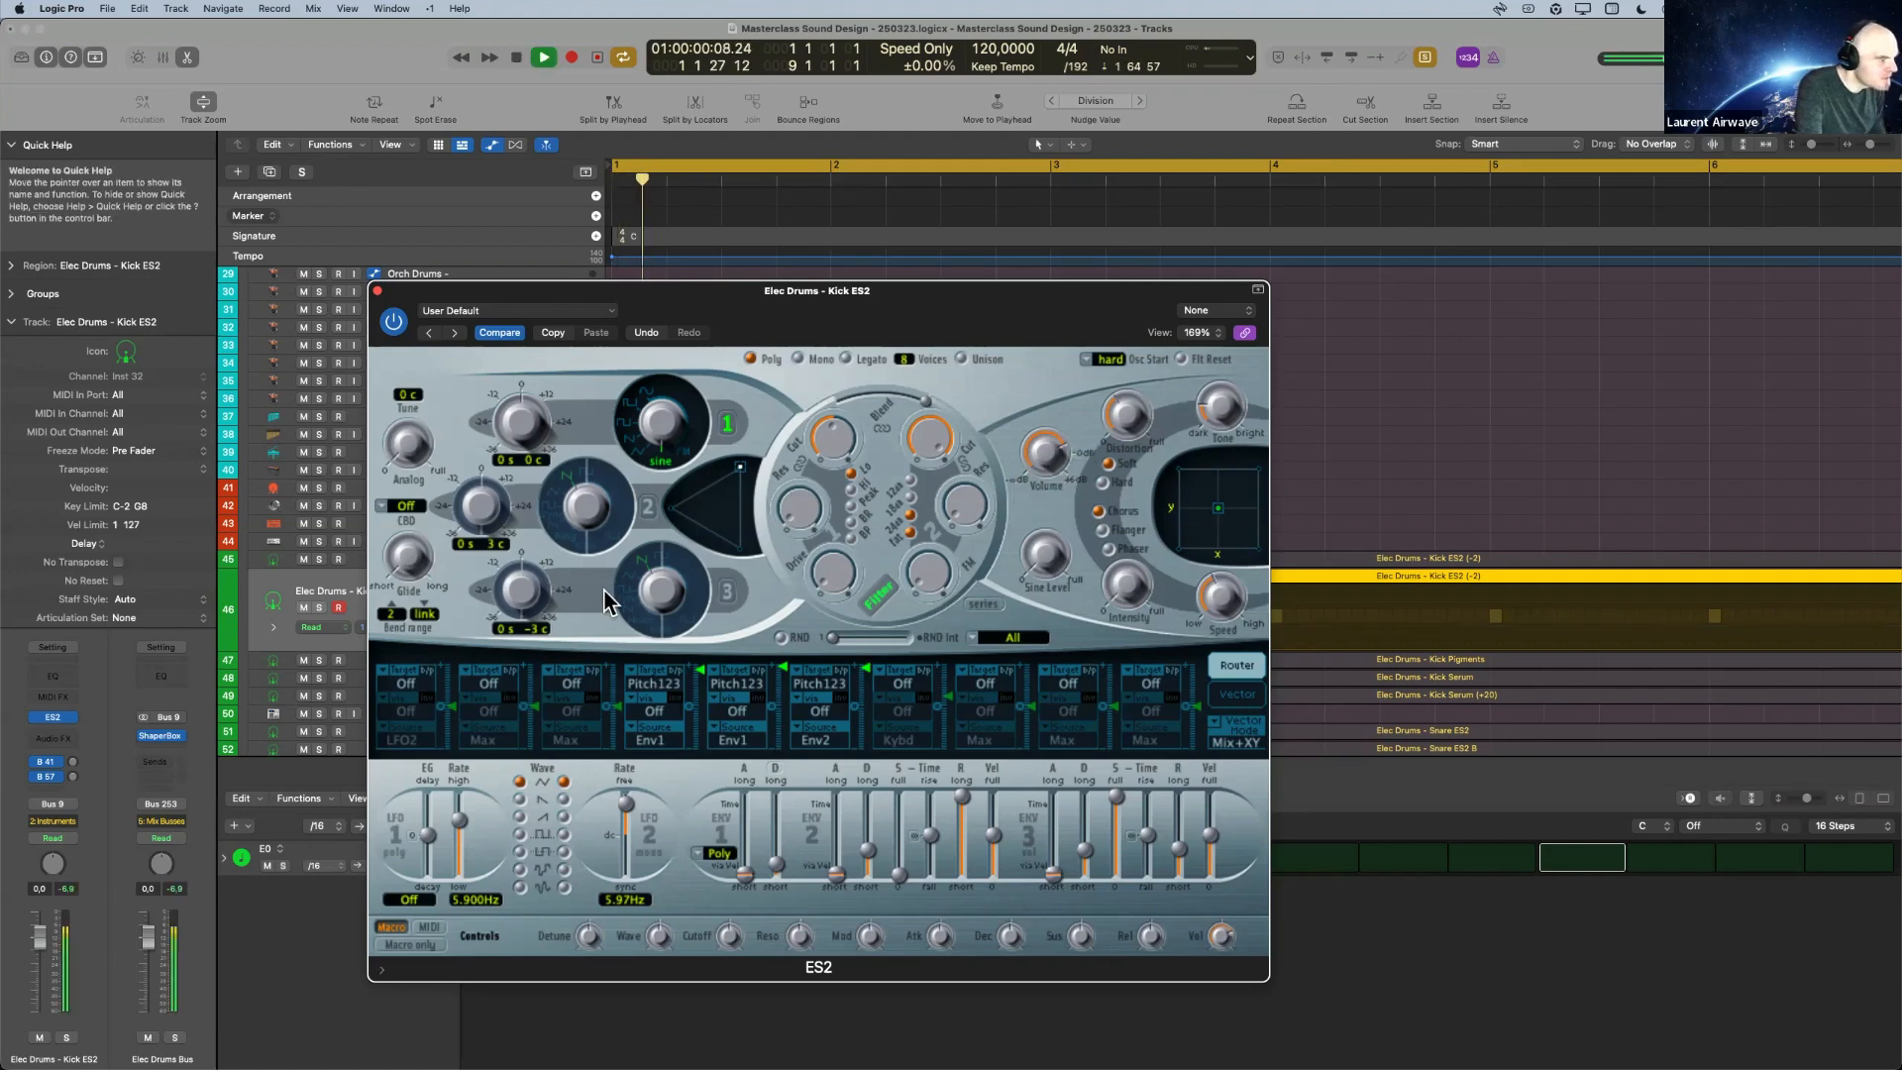
pyautogui.press('space')
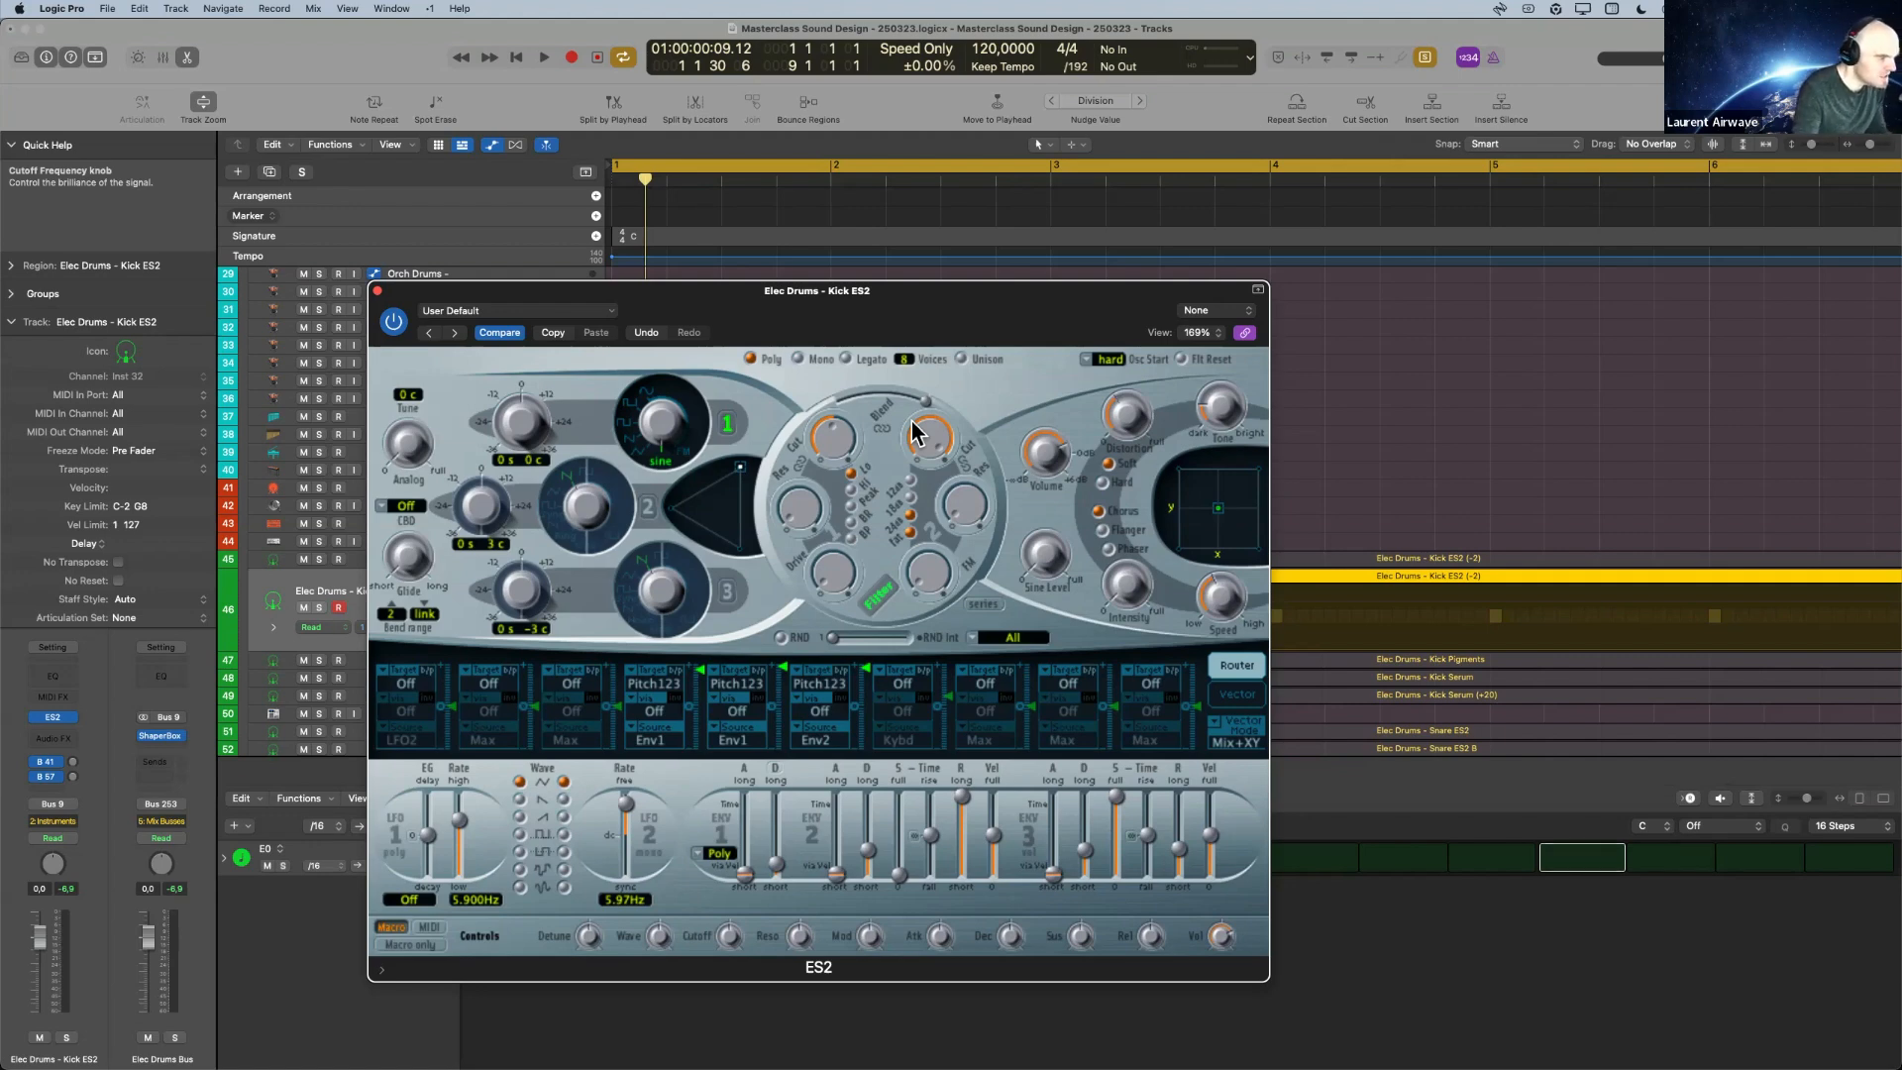
pyautogui.press('space')
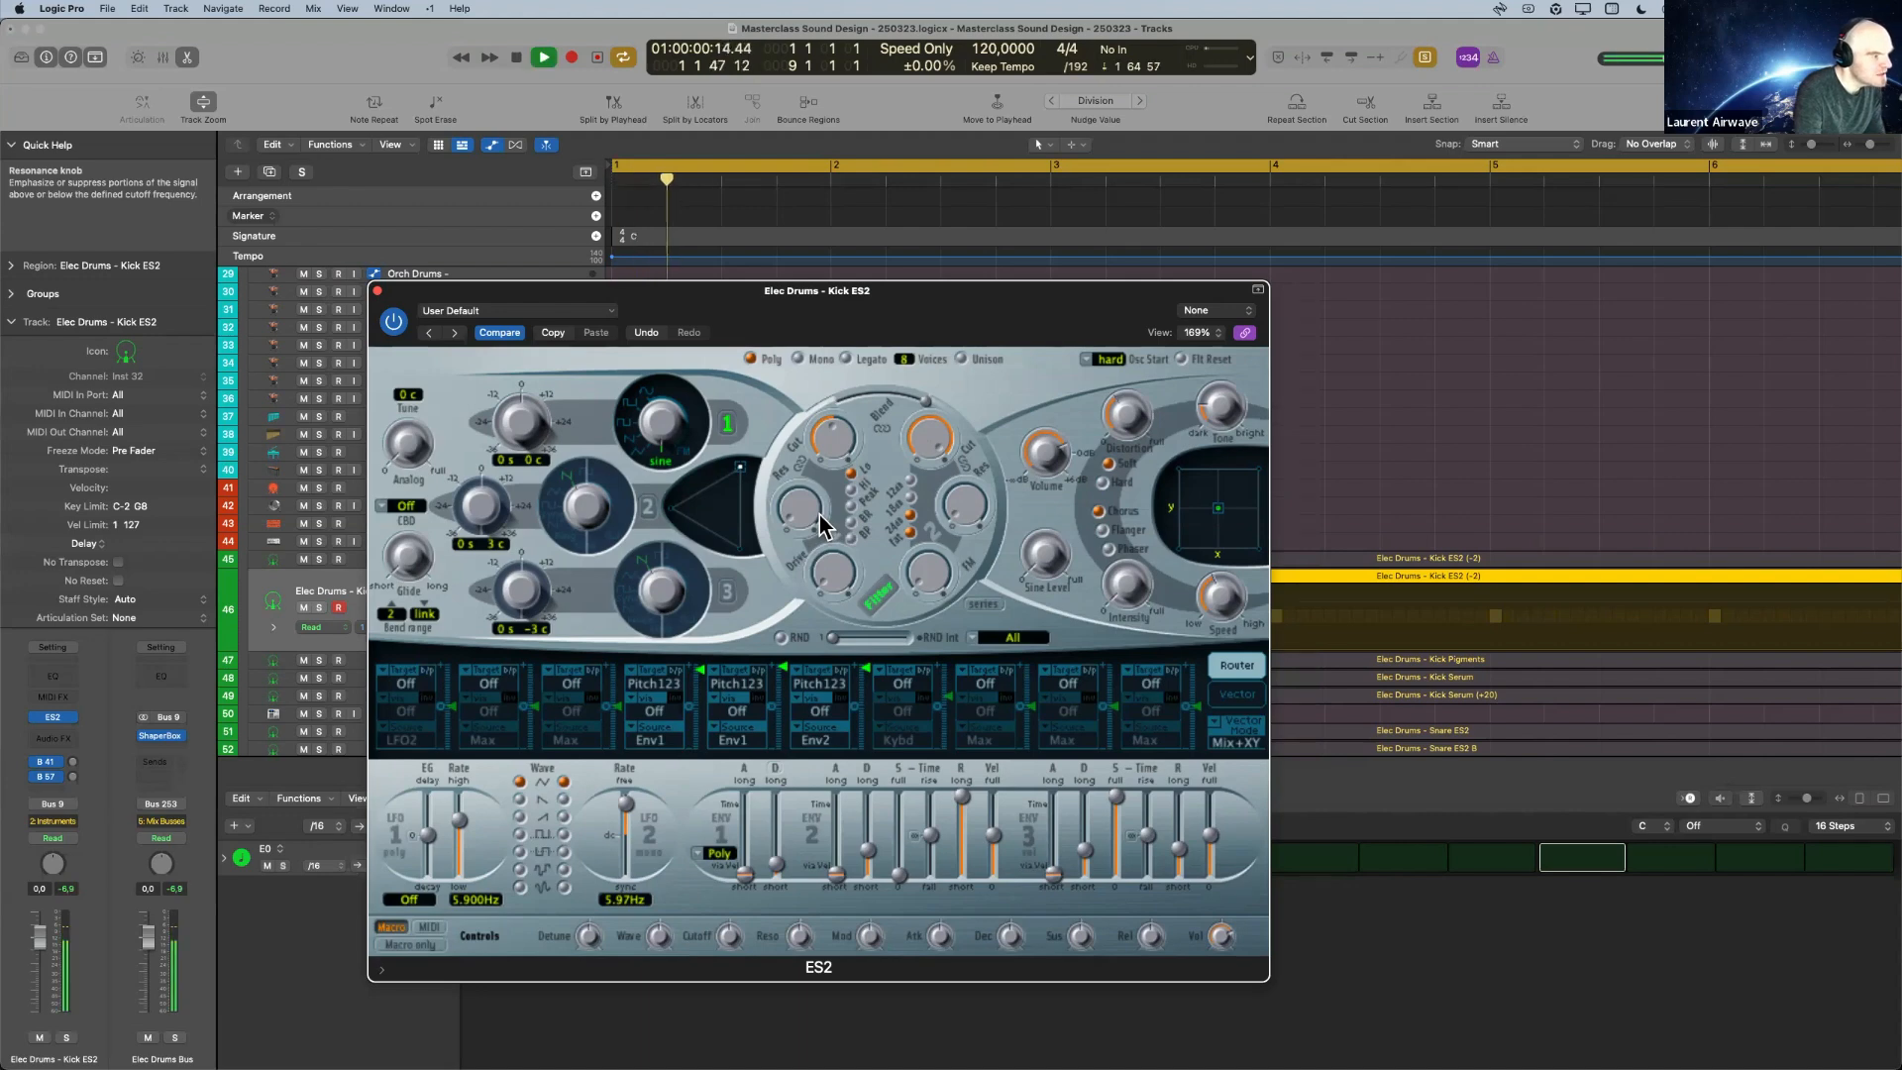
pyautogui.press('space')
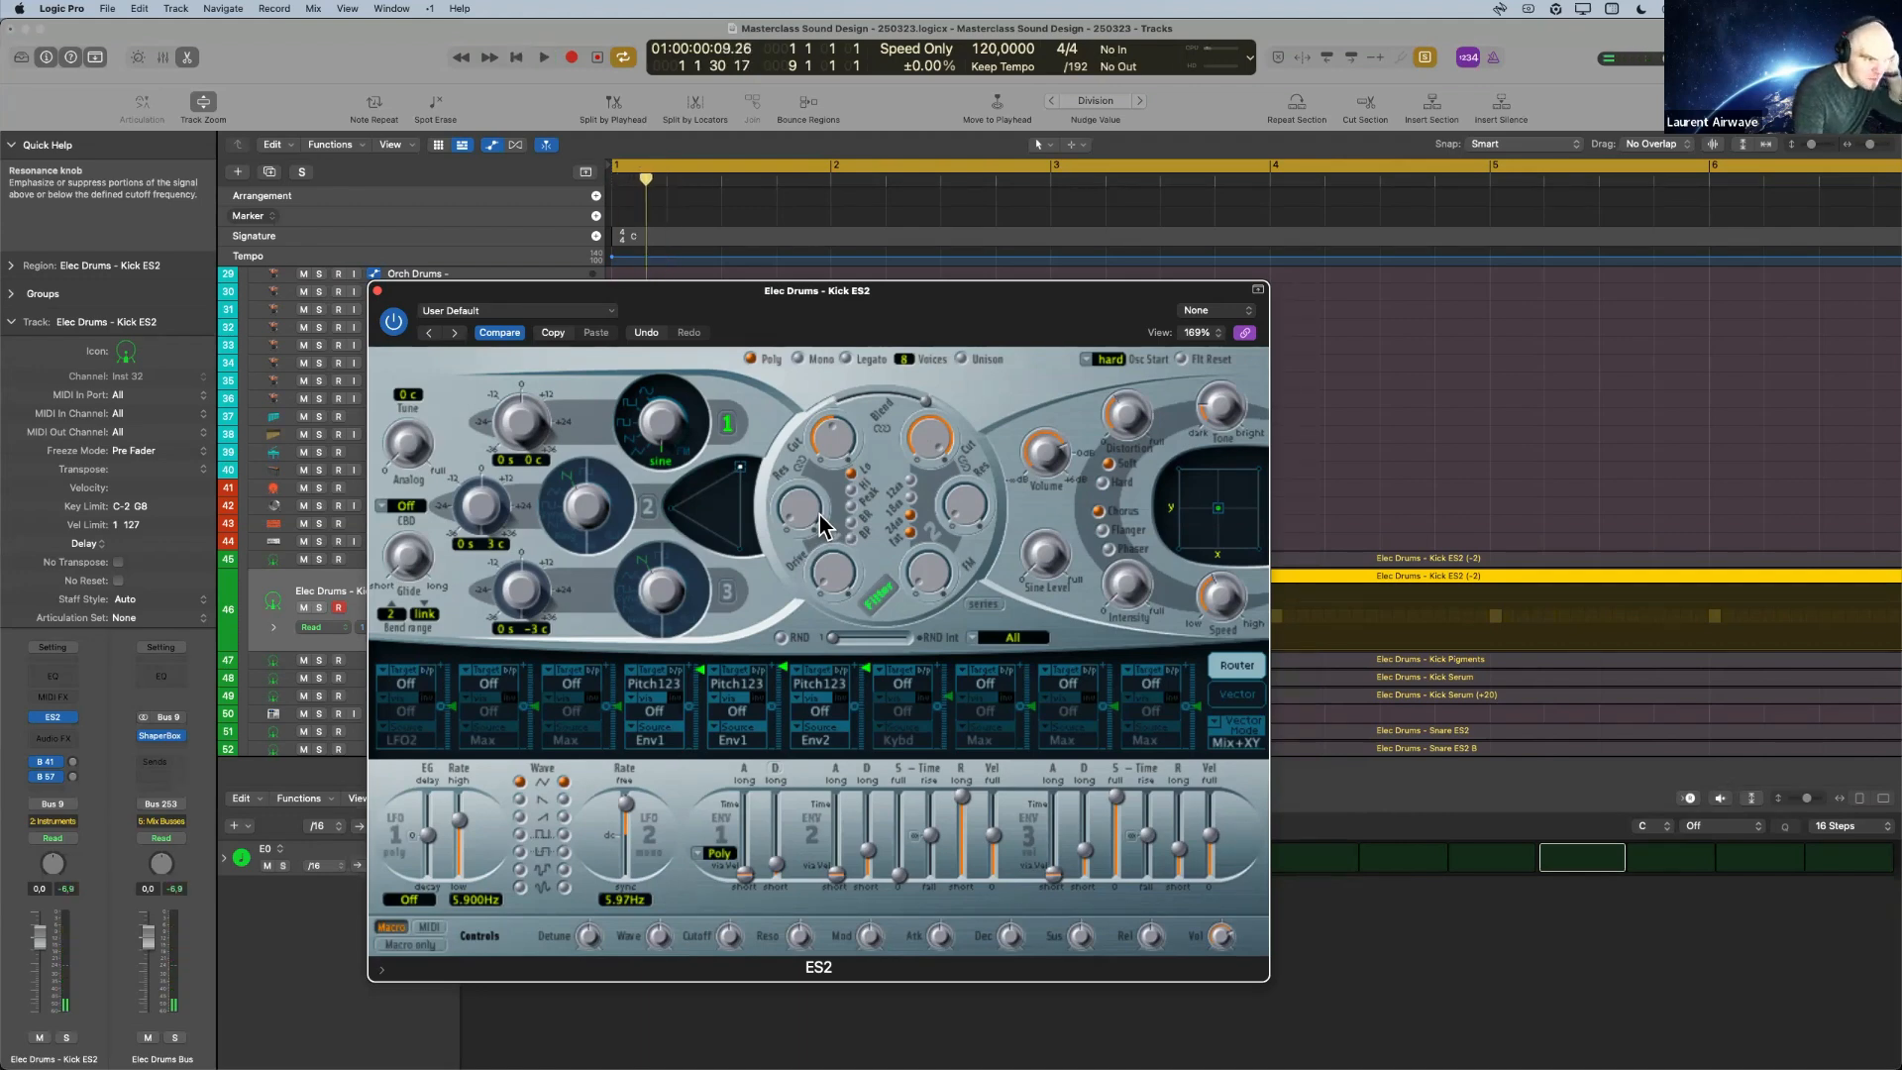
# Enable oscillator 2 and set the third modulation slot to target Osc2Levl with Env1 as the source.
pyautogui.click(646, 501)
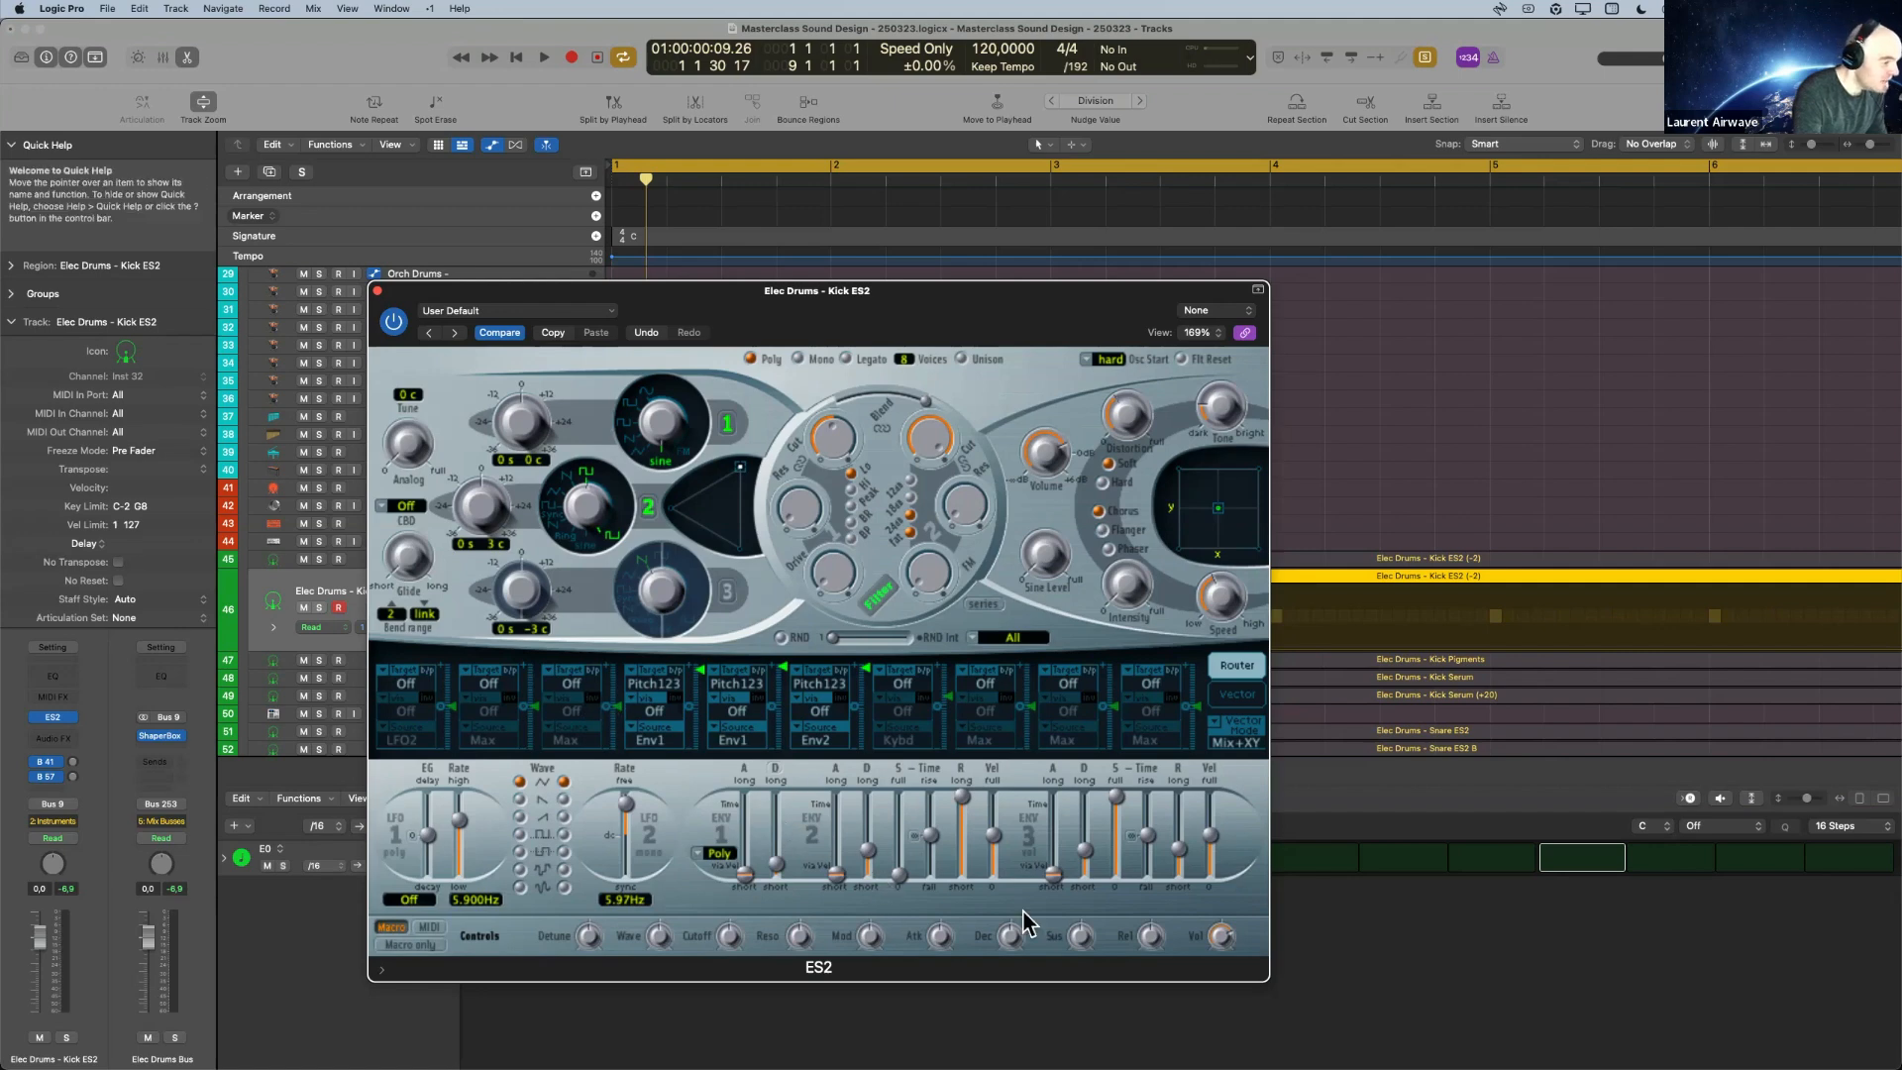
pyautogui.click(570, 685)
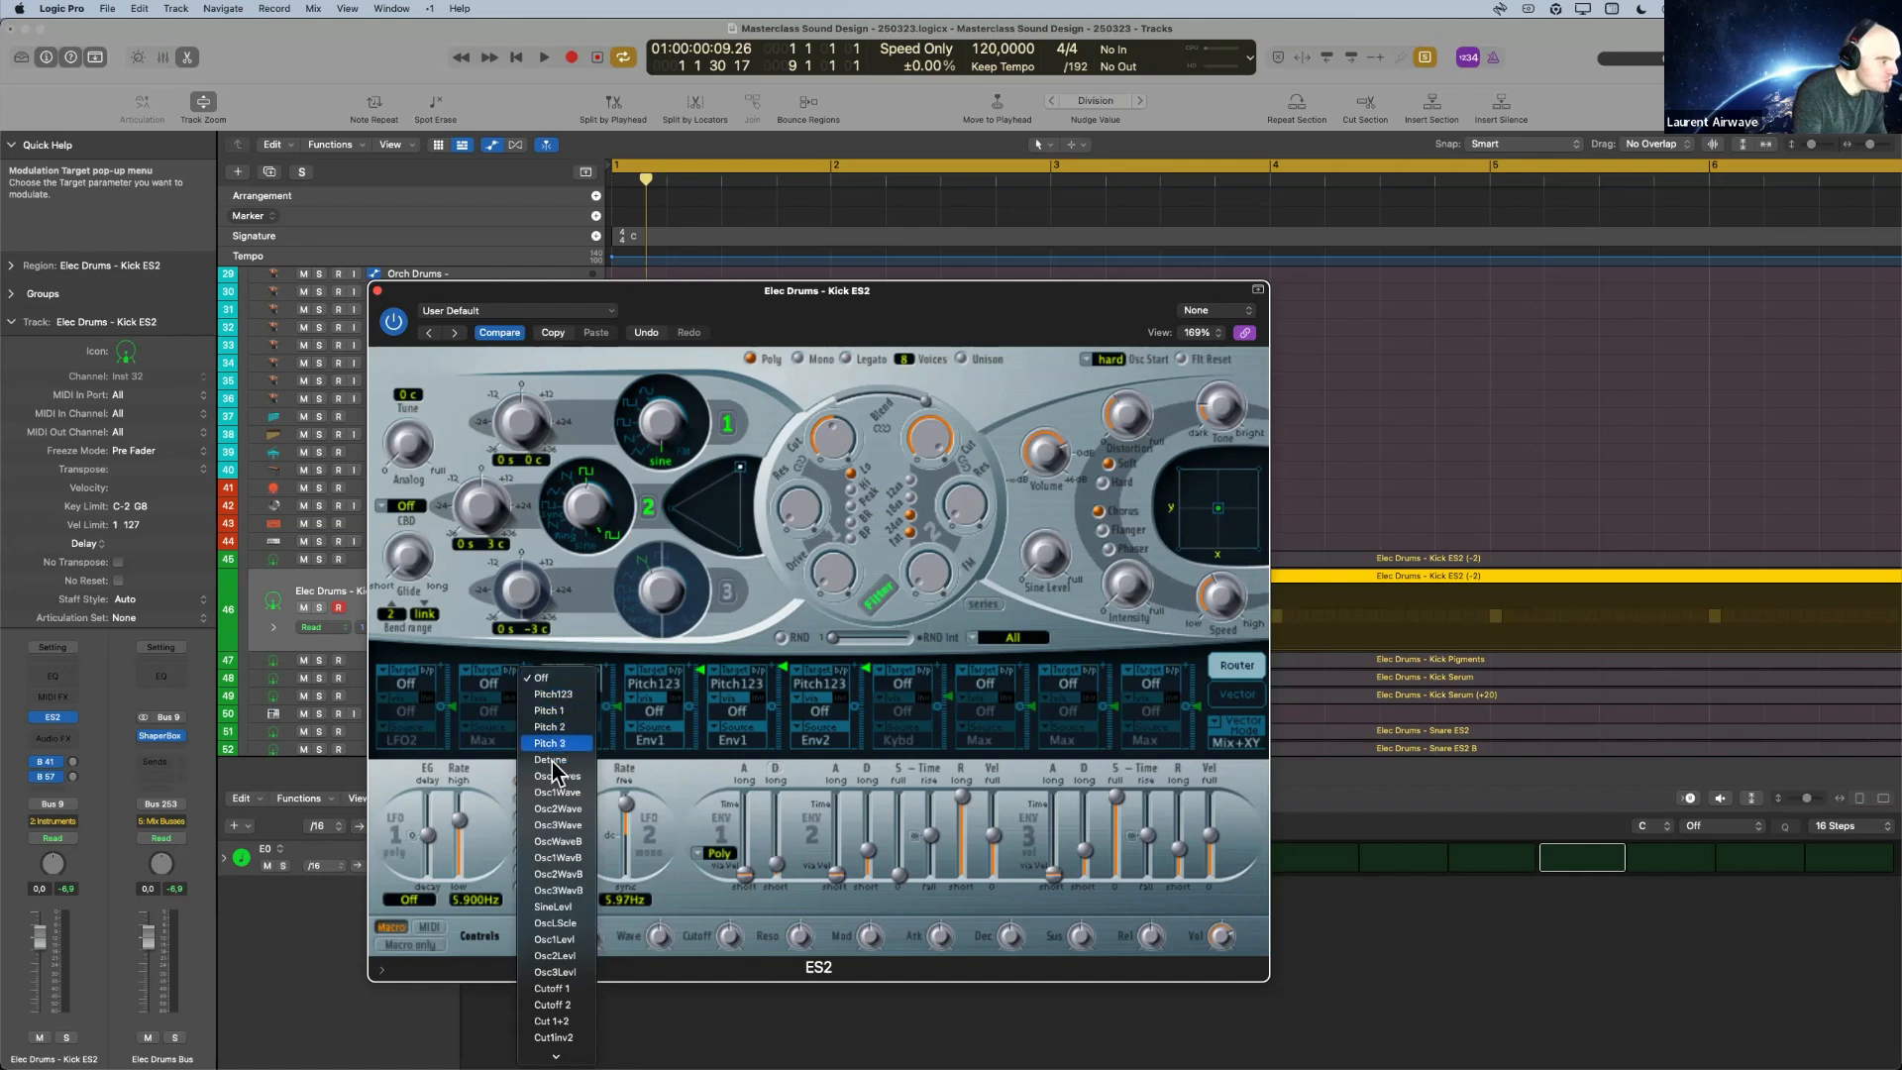
pyautogui.click(553, 955)
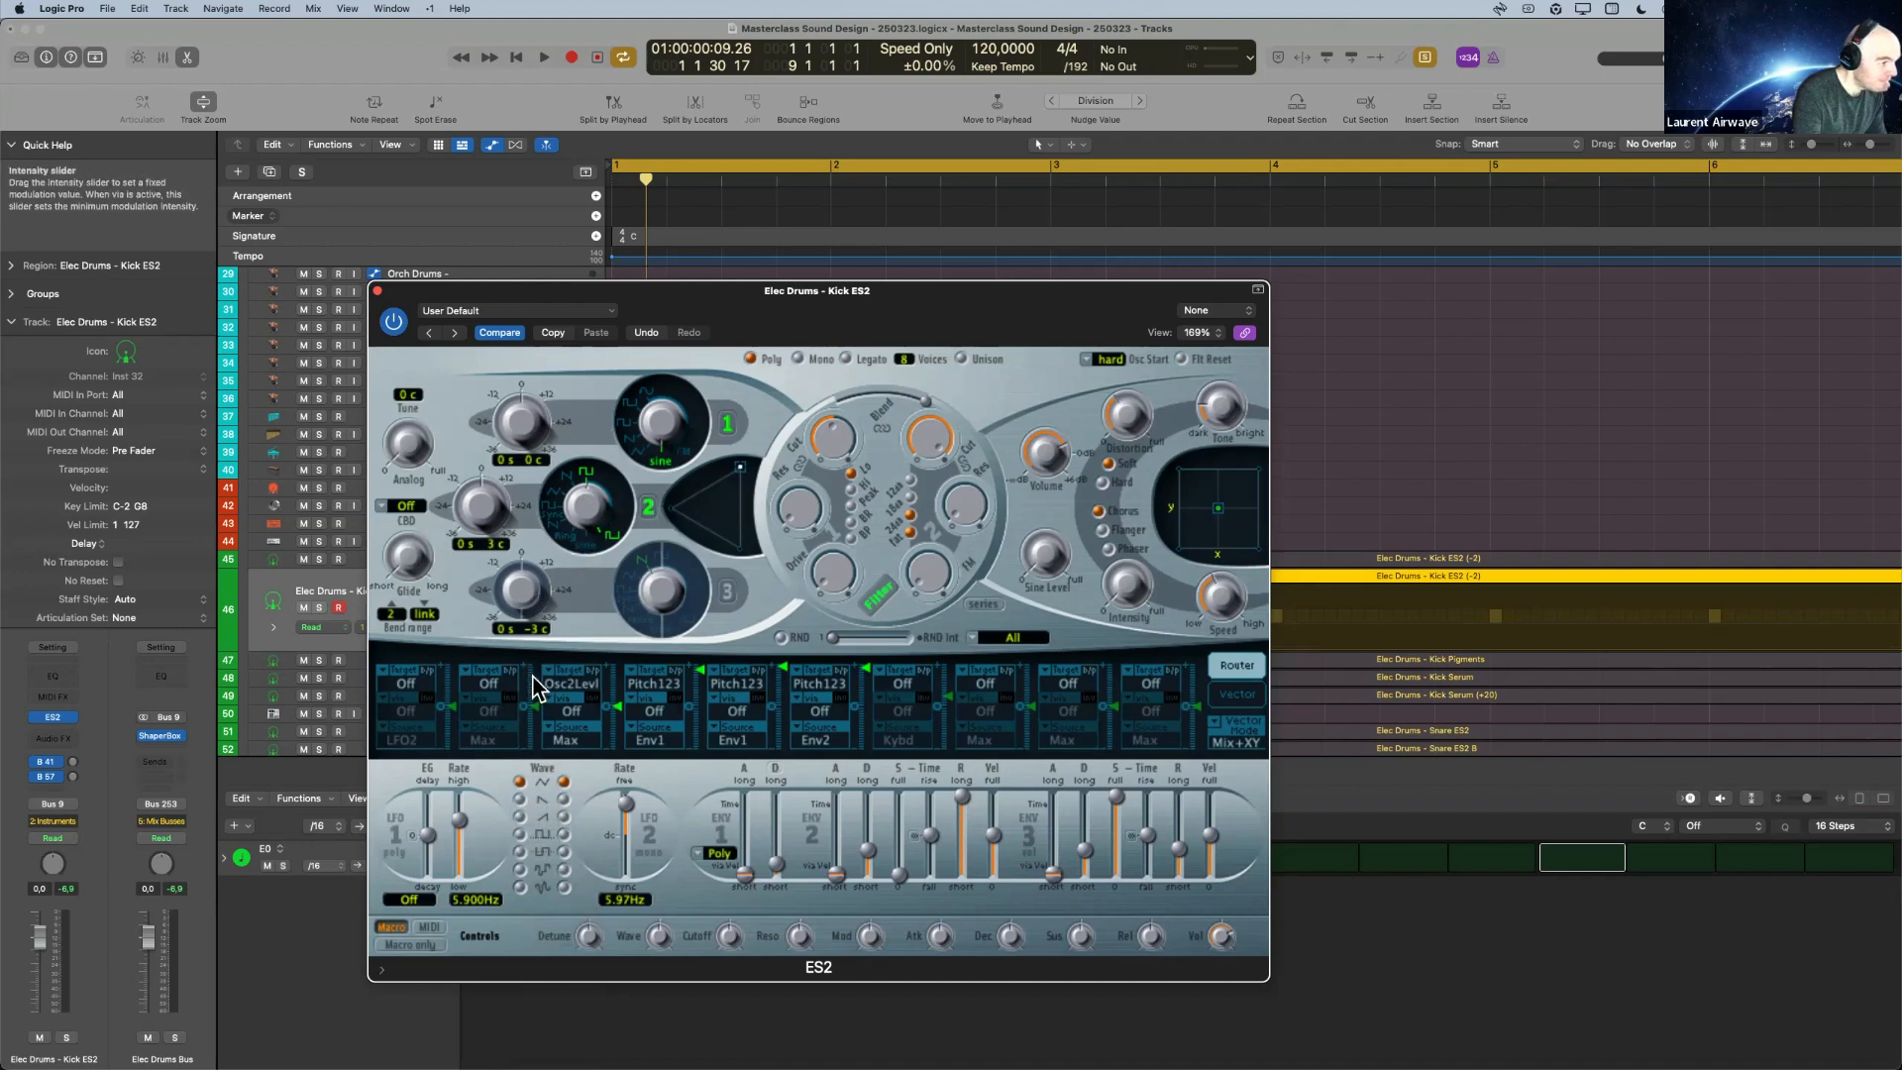
pyautogui.click(572, 735)
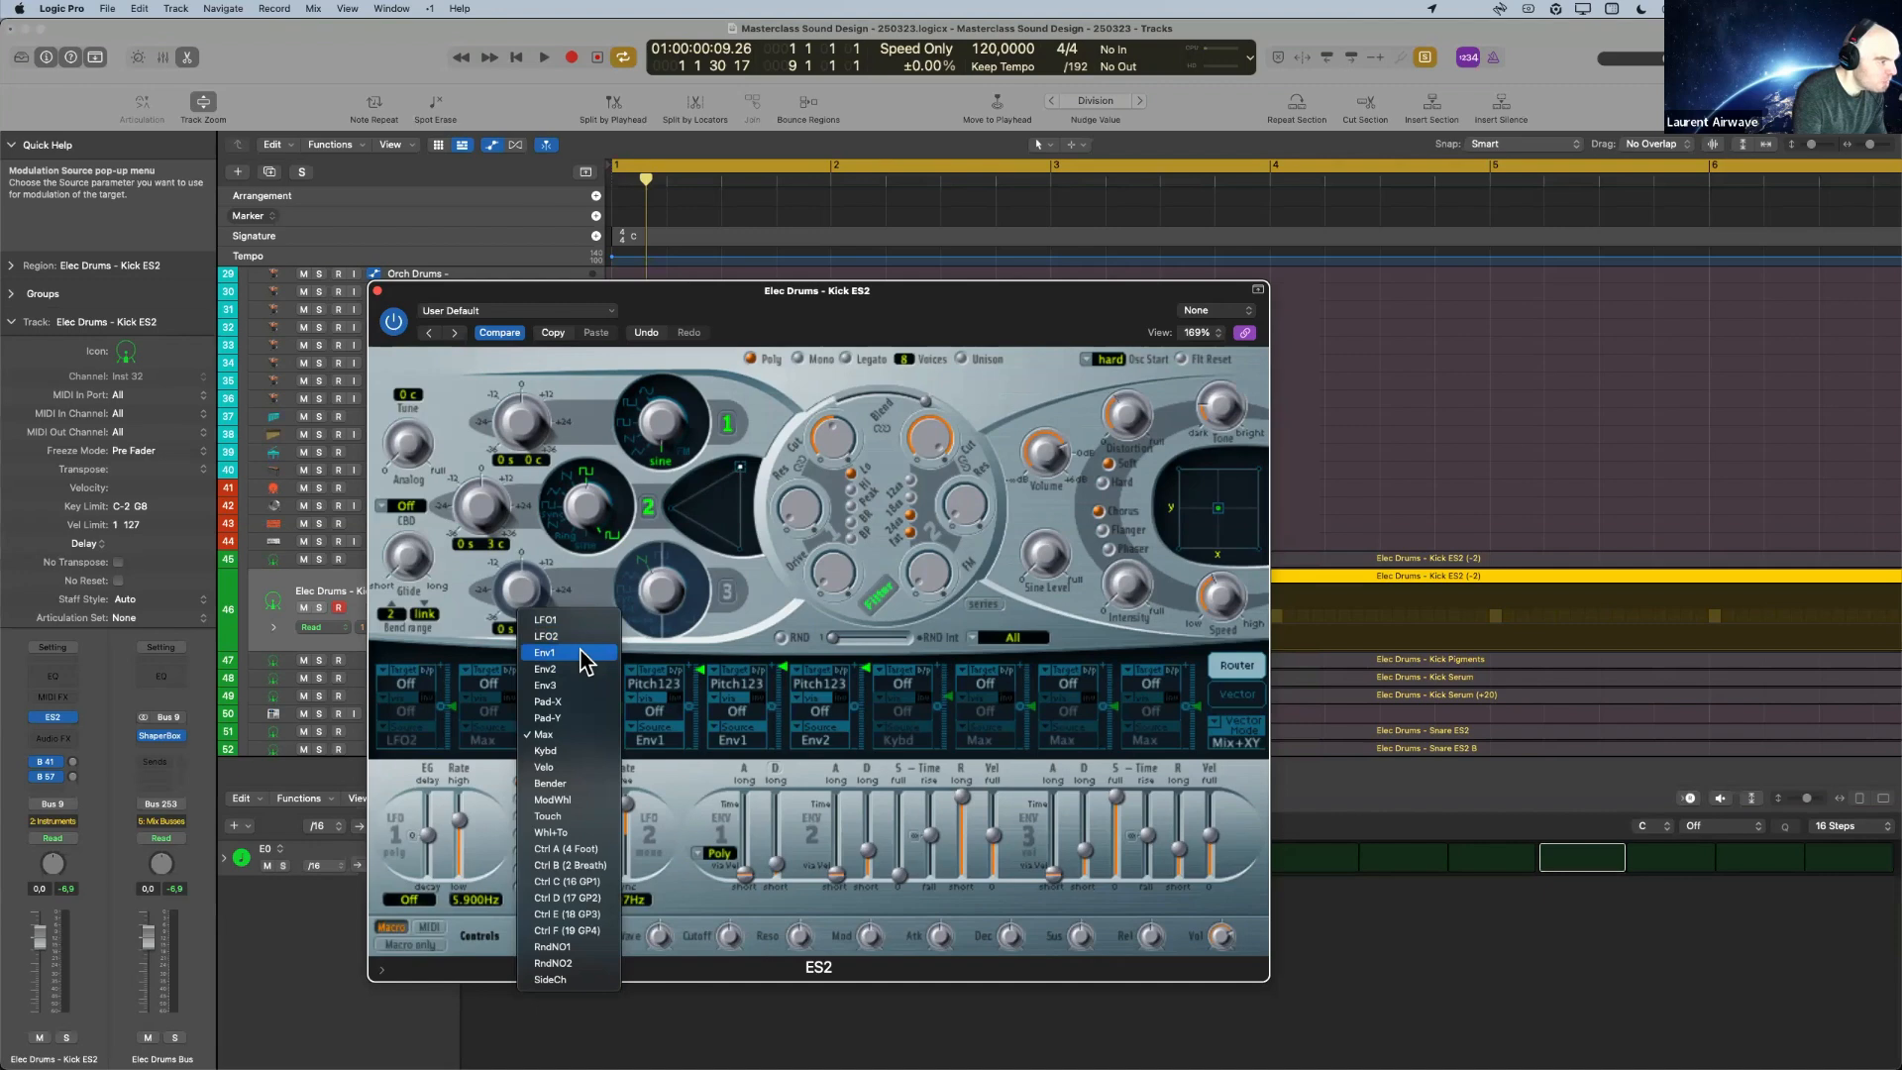
pyautogui.click(551, 652)
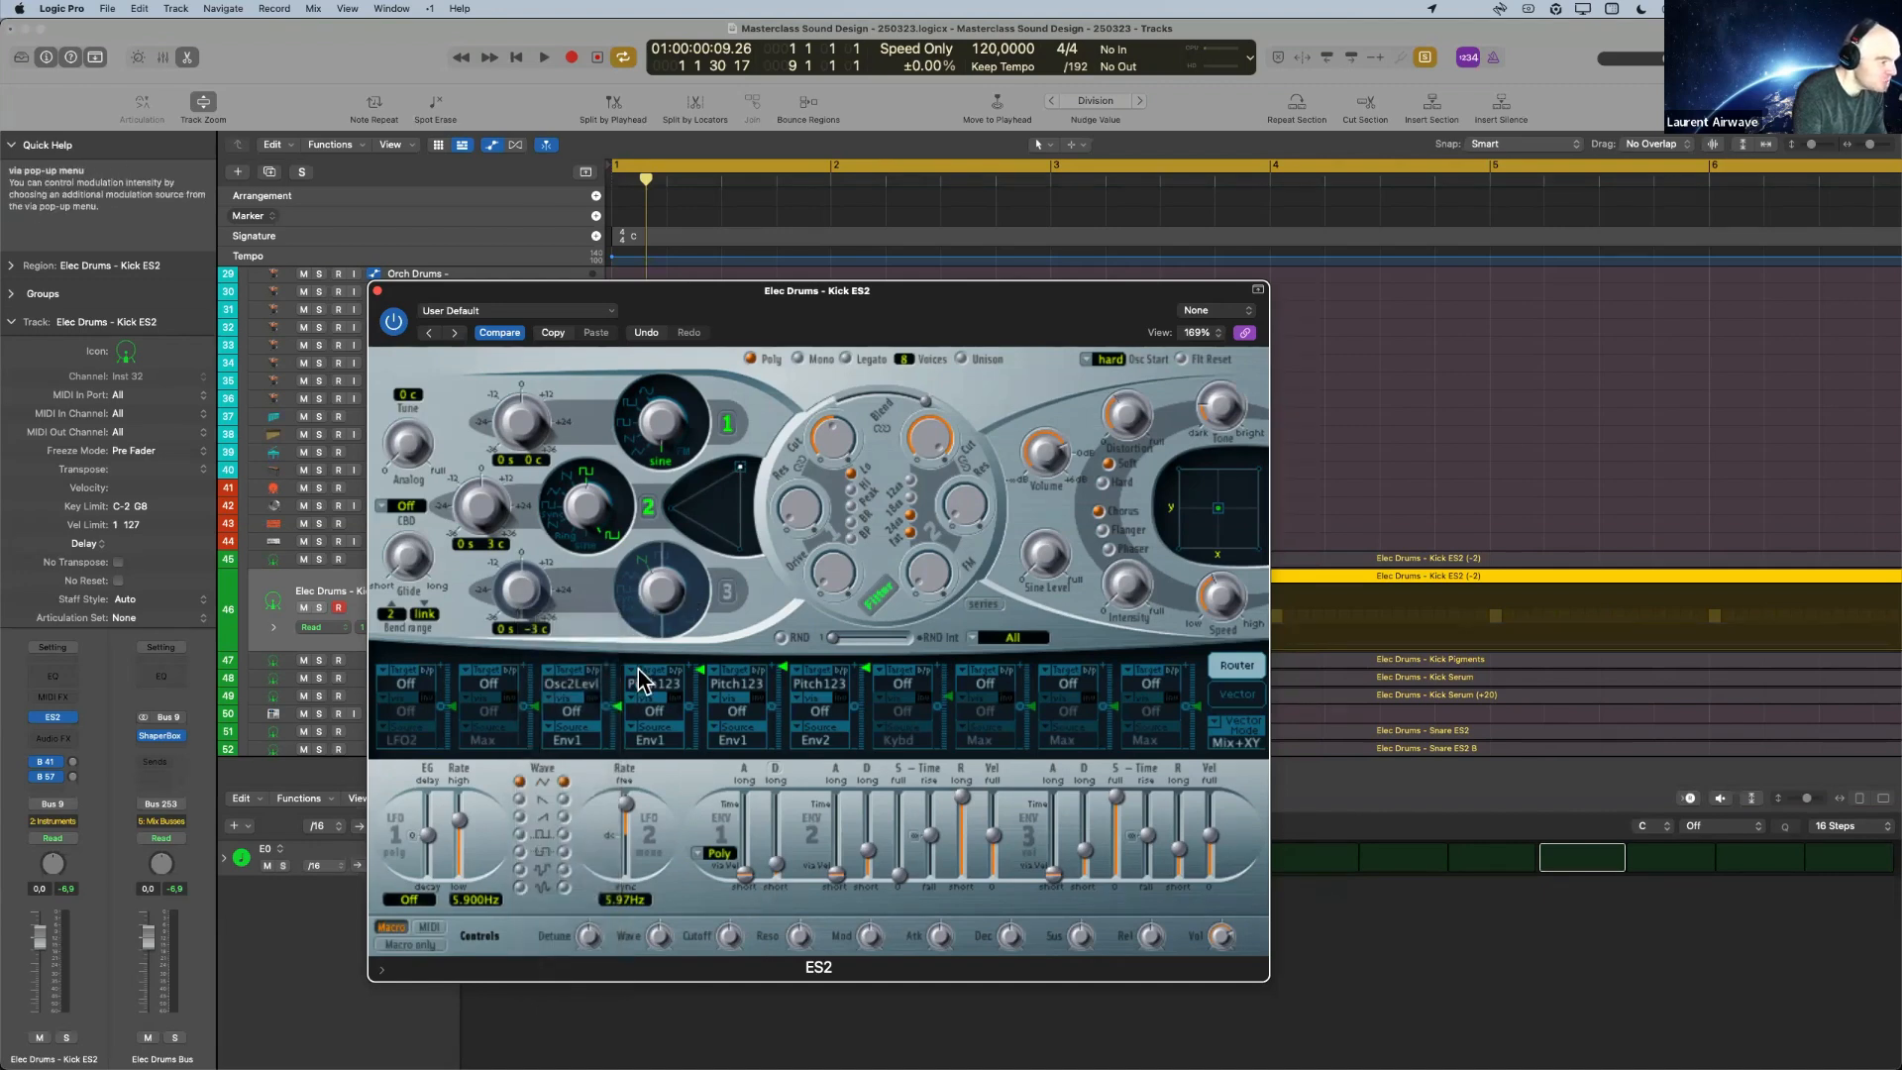
# Adjust oscillator 2's pulse waveform and raise its Env1 level modulation, comparing playback with the oscillator off and on.
pyautogui.moveTo(594, 505); pyautogui.dragTo(605, 466)
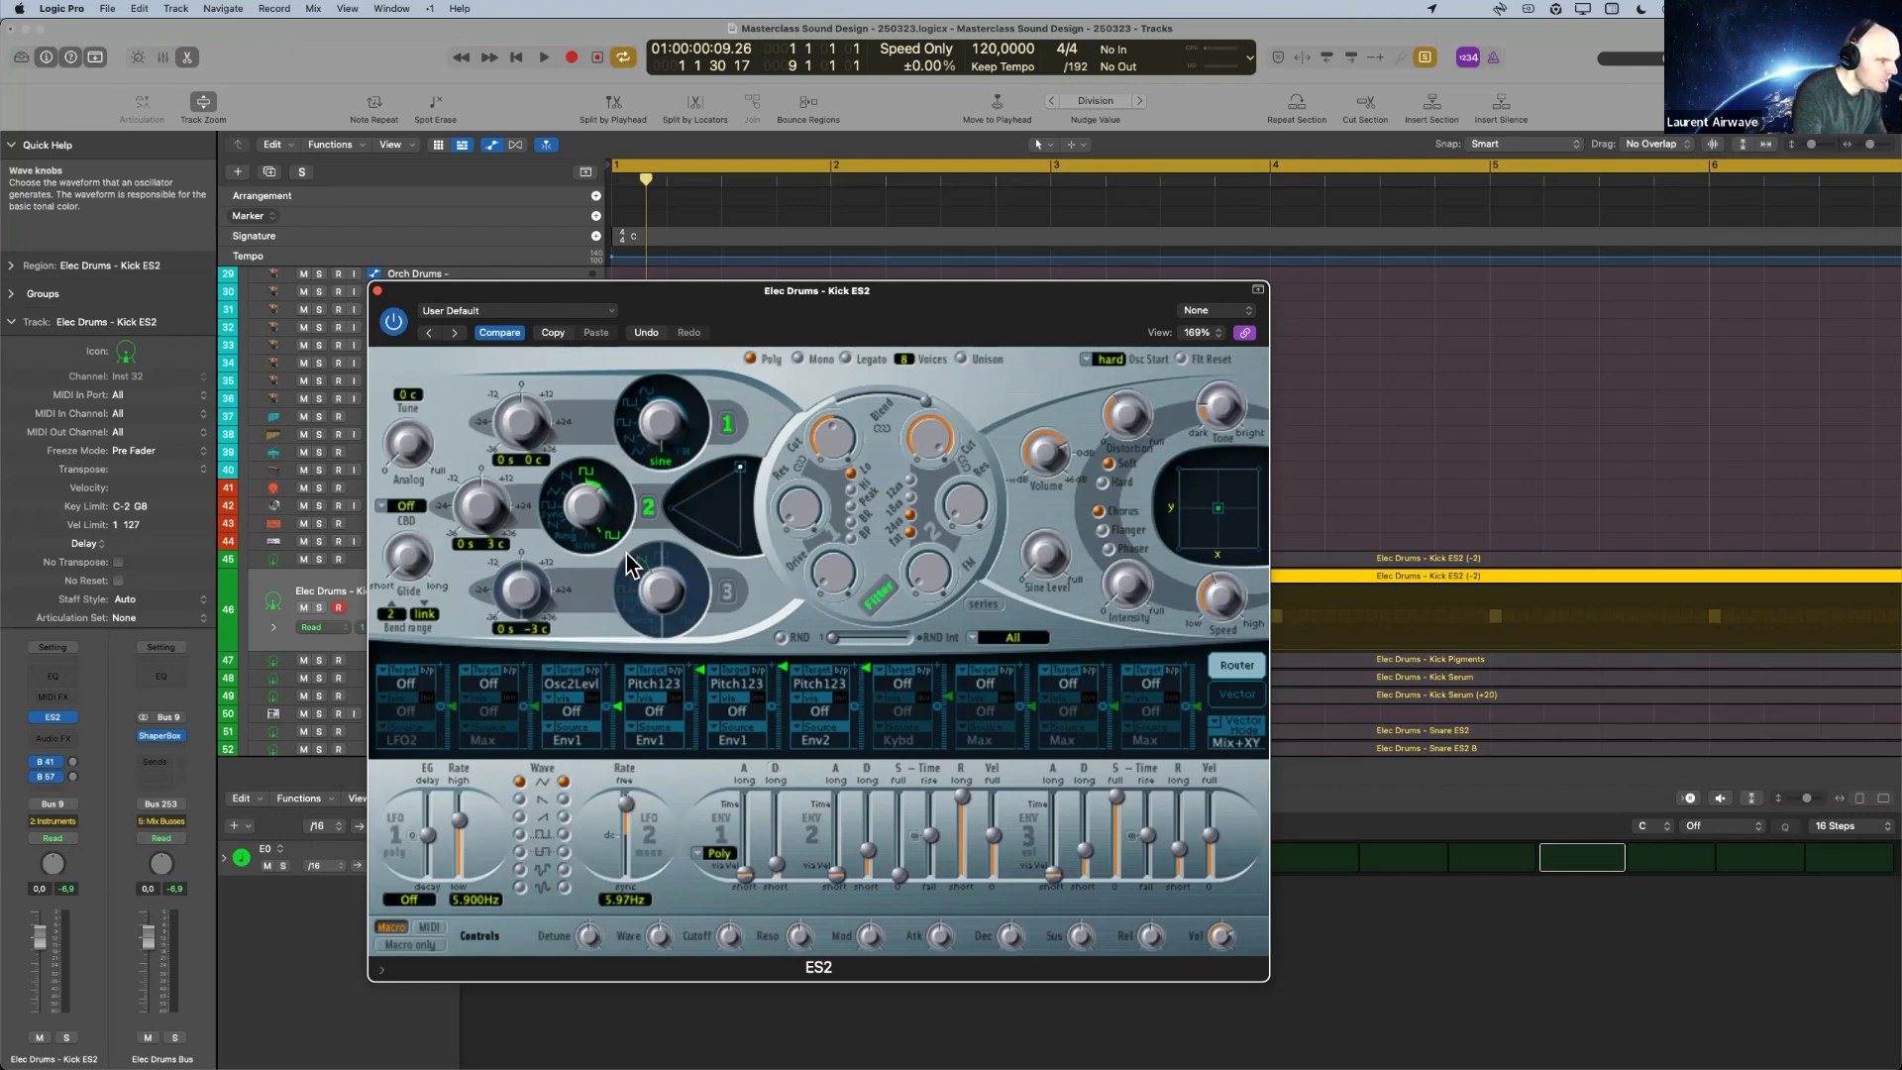
pyautogui.moveTo(620, 714); pyautogui.dragTo(636, 659)
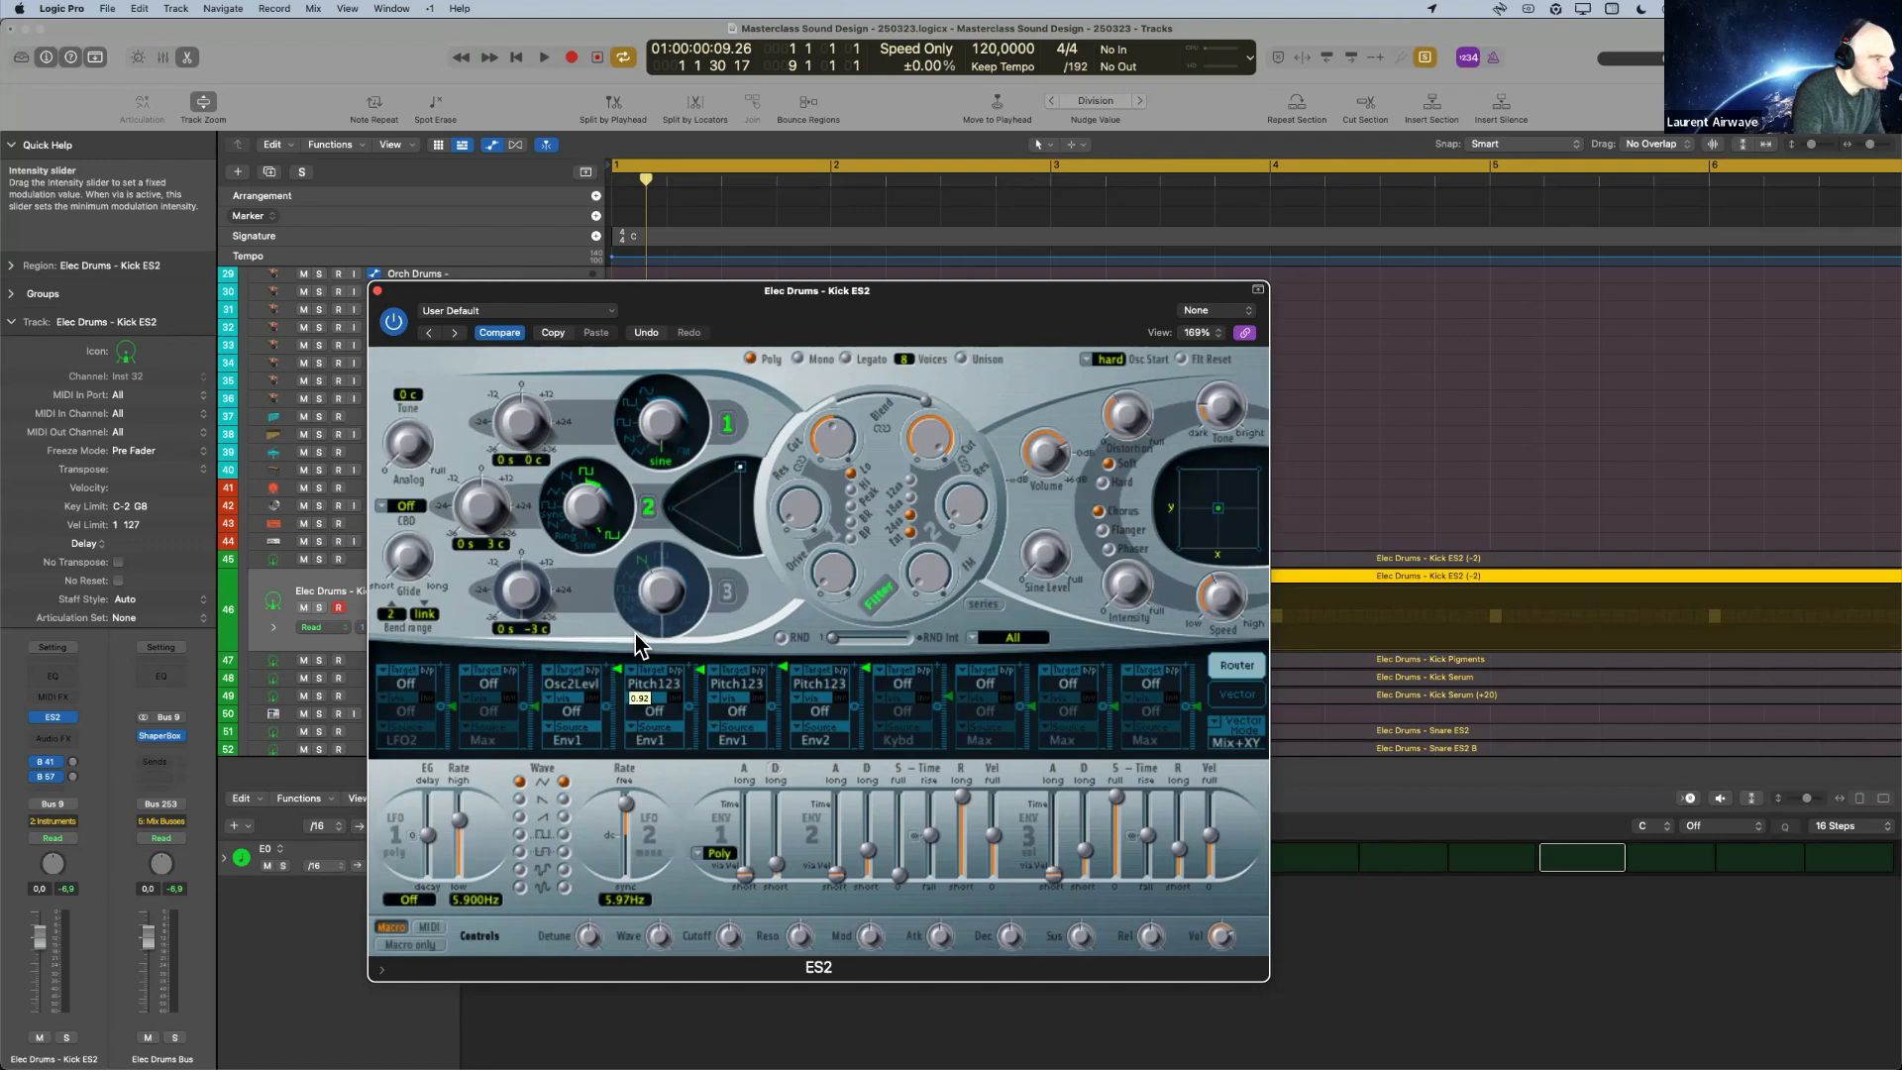
pyautogui.press('space')
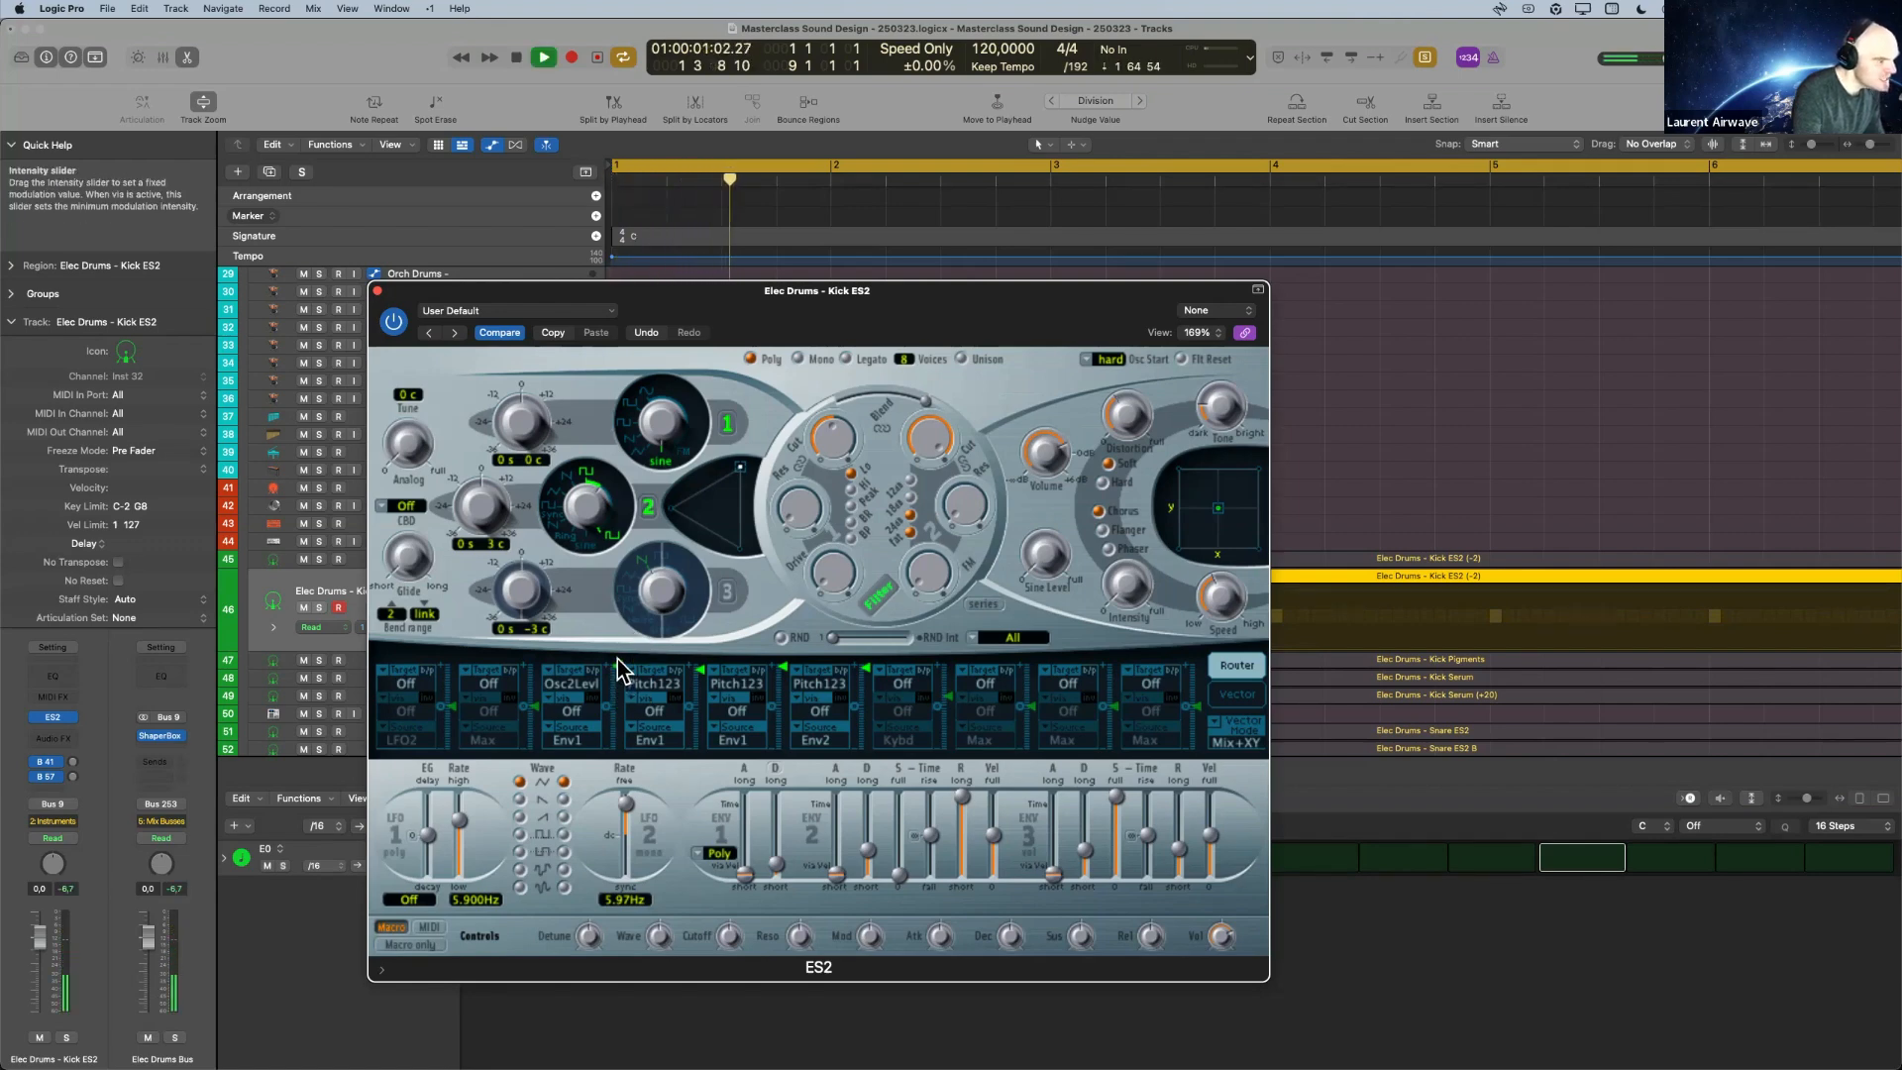
pyautogui.click(651, 507)
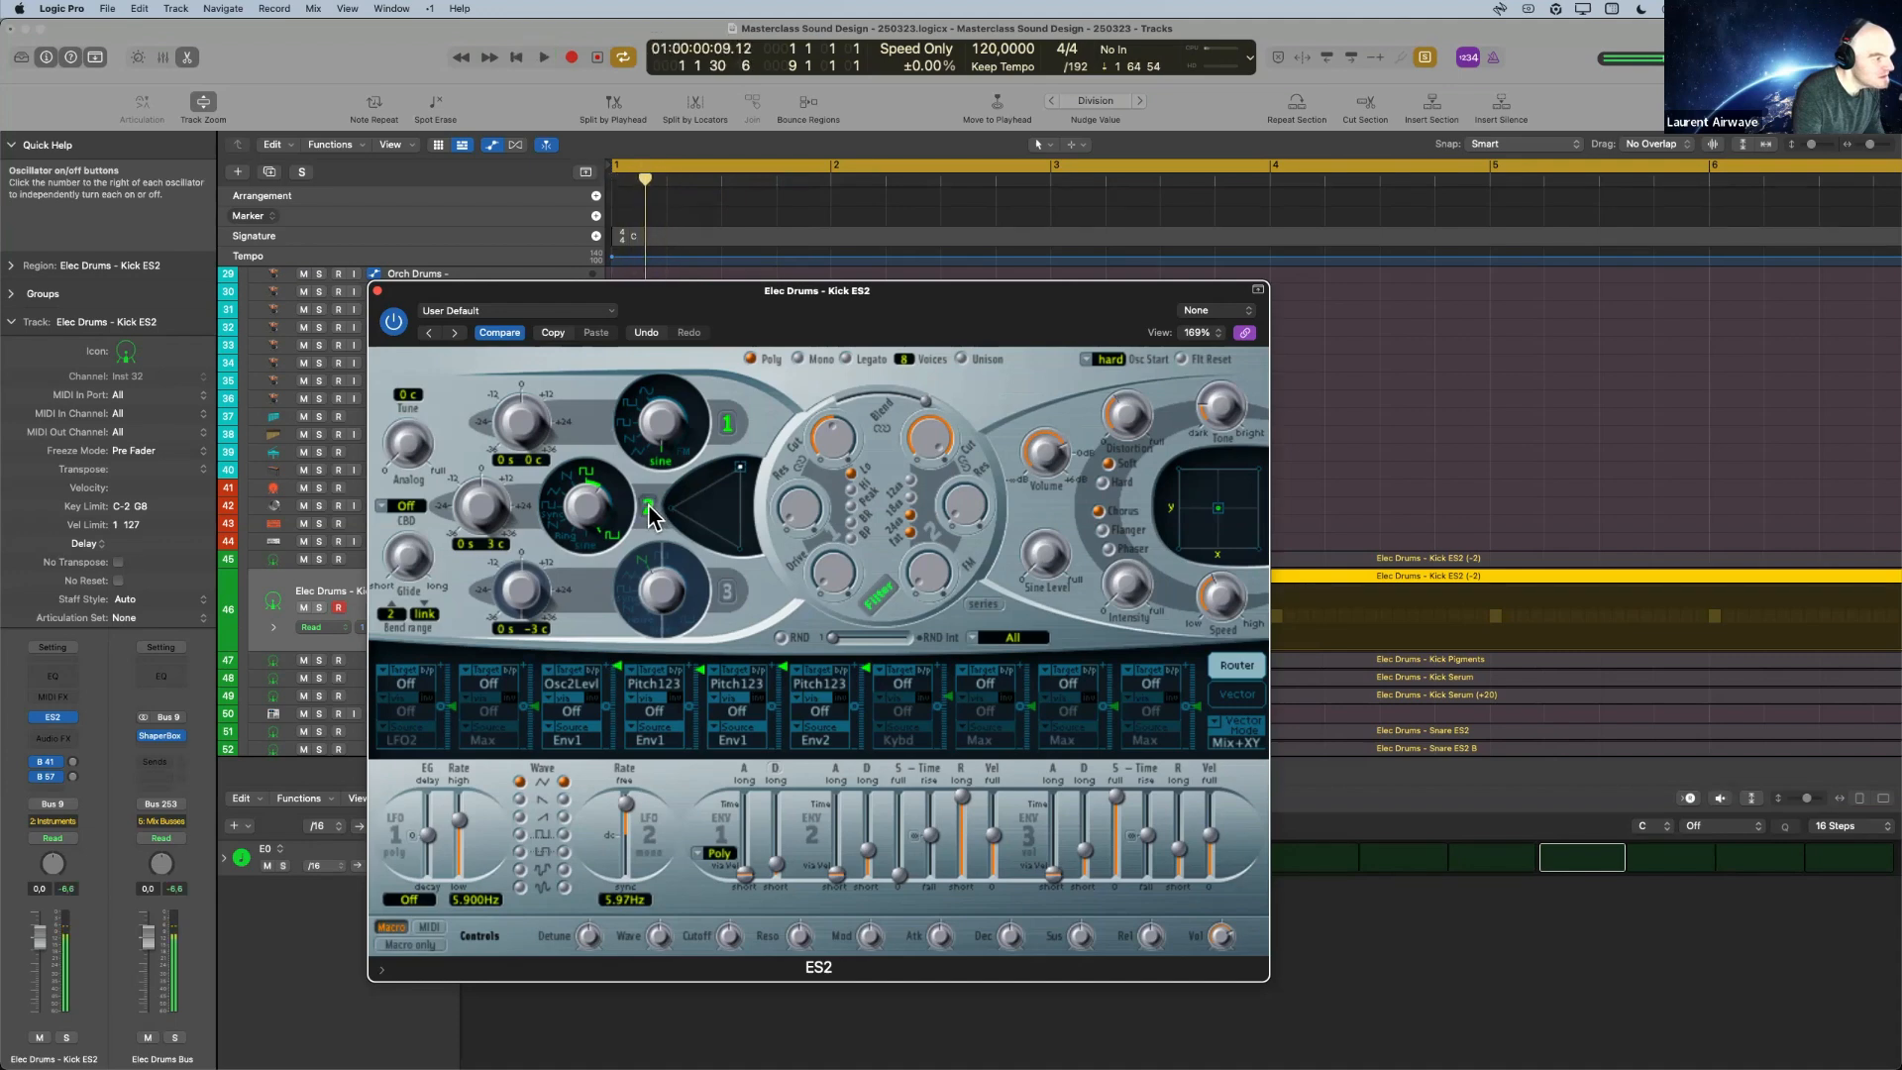
pyautogui.click(650, 507)
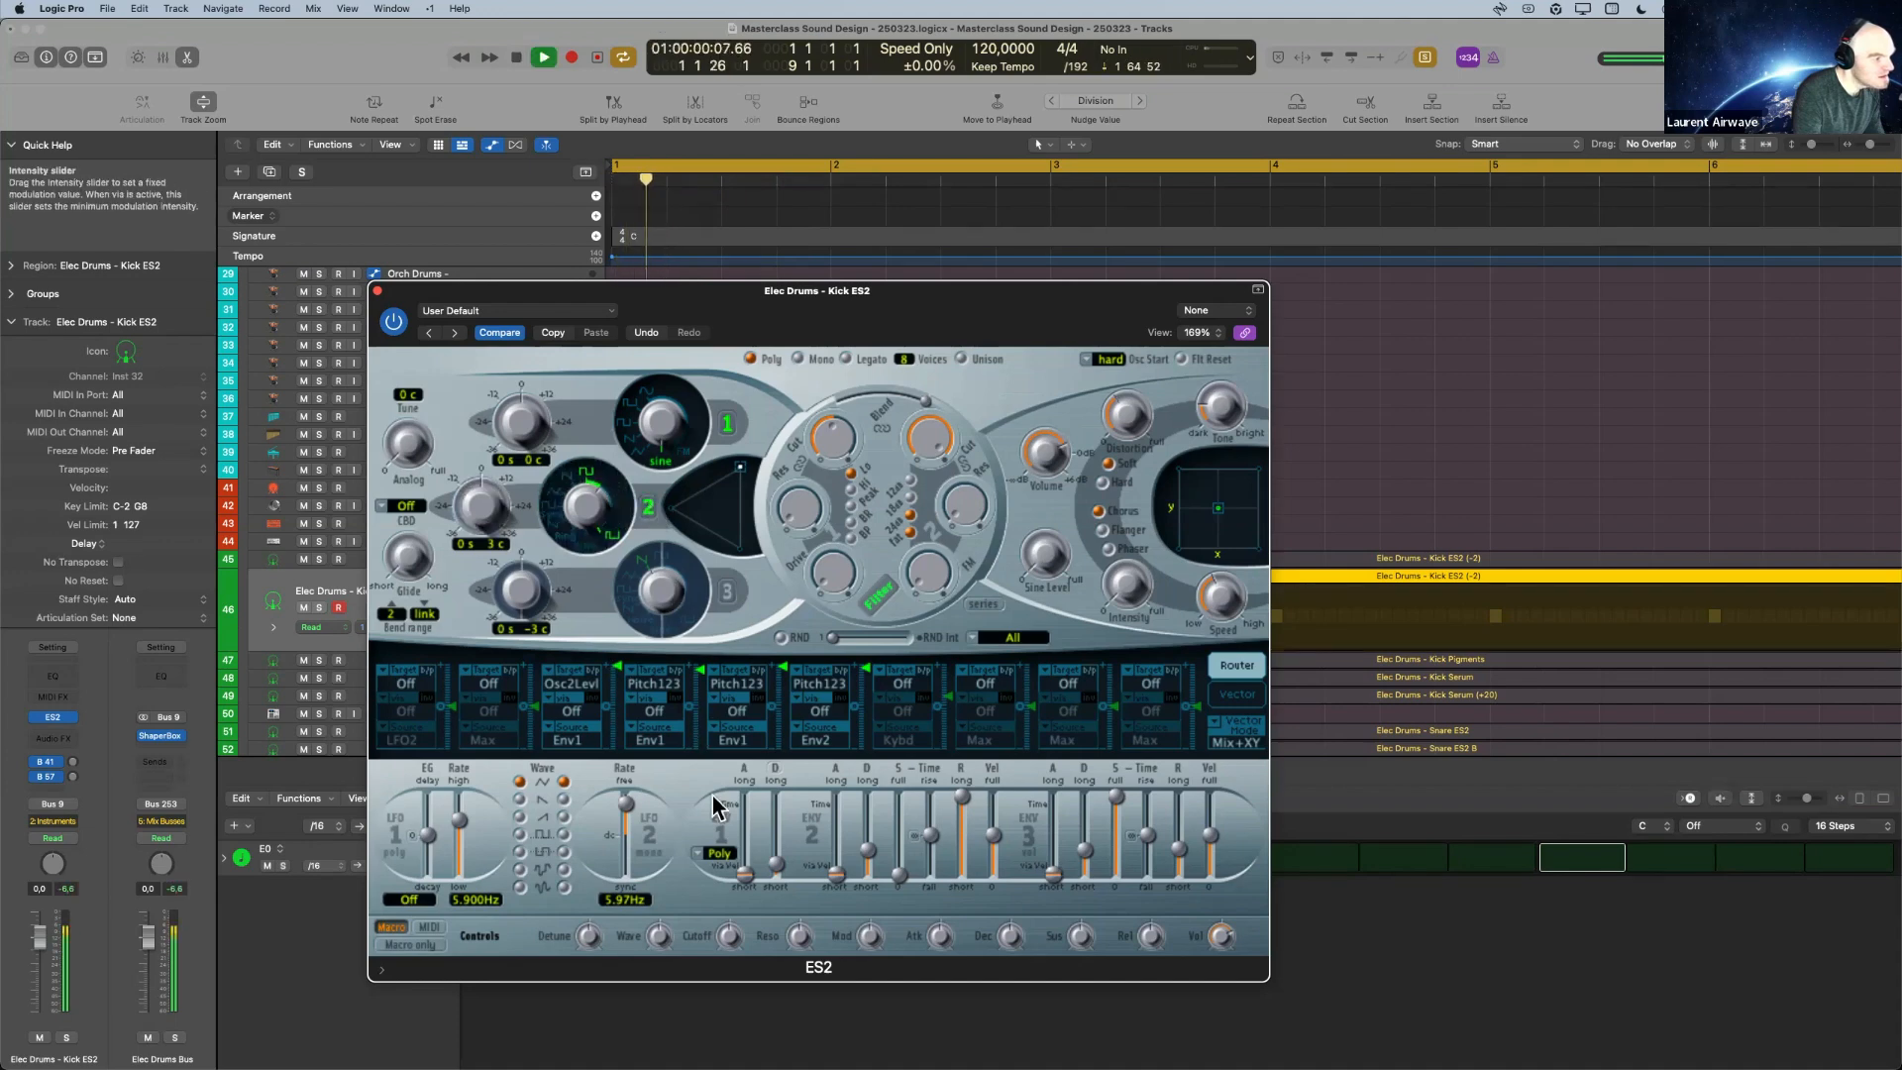
# Fine-tune the decay time of Envelope 1 and audition the layered kick repeatedly.
pyautogui.moveTo(777, 865)
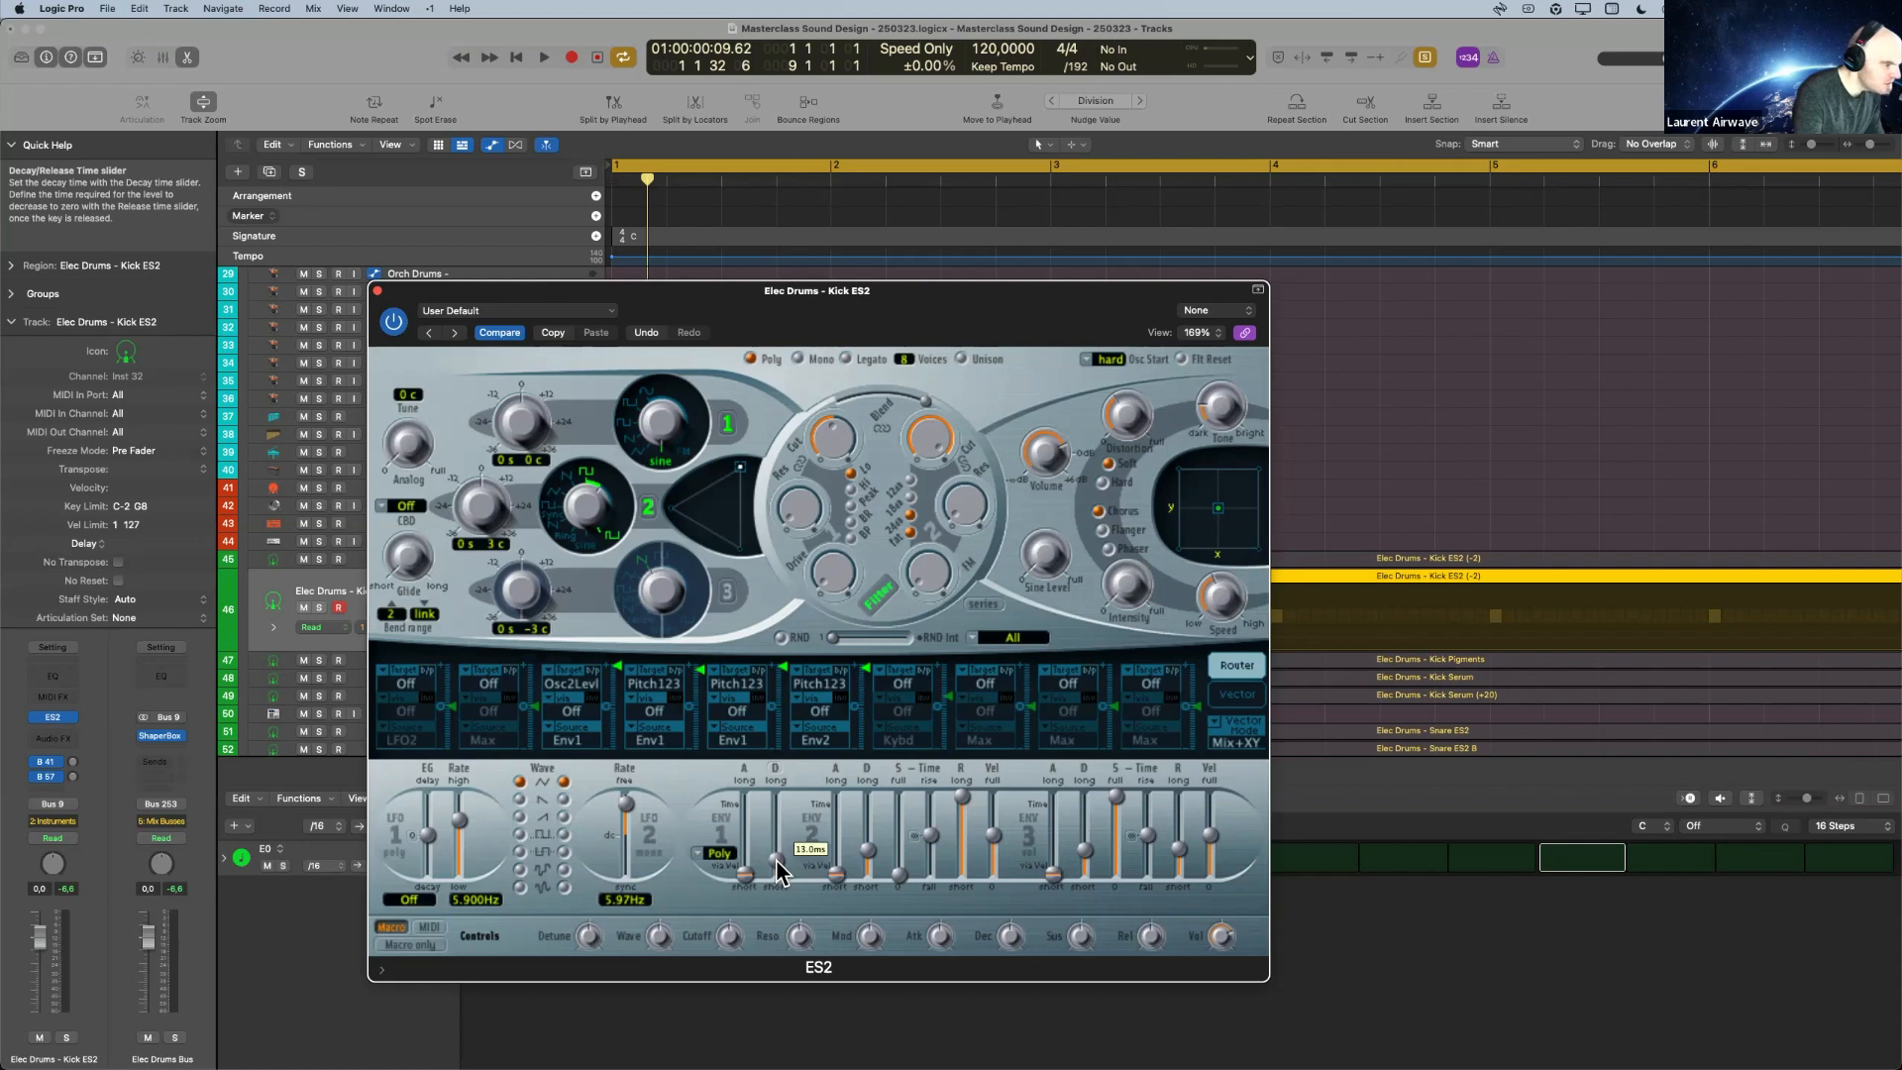
pyautogui.press('space')
pyautogui.press('space')
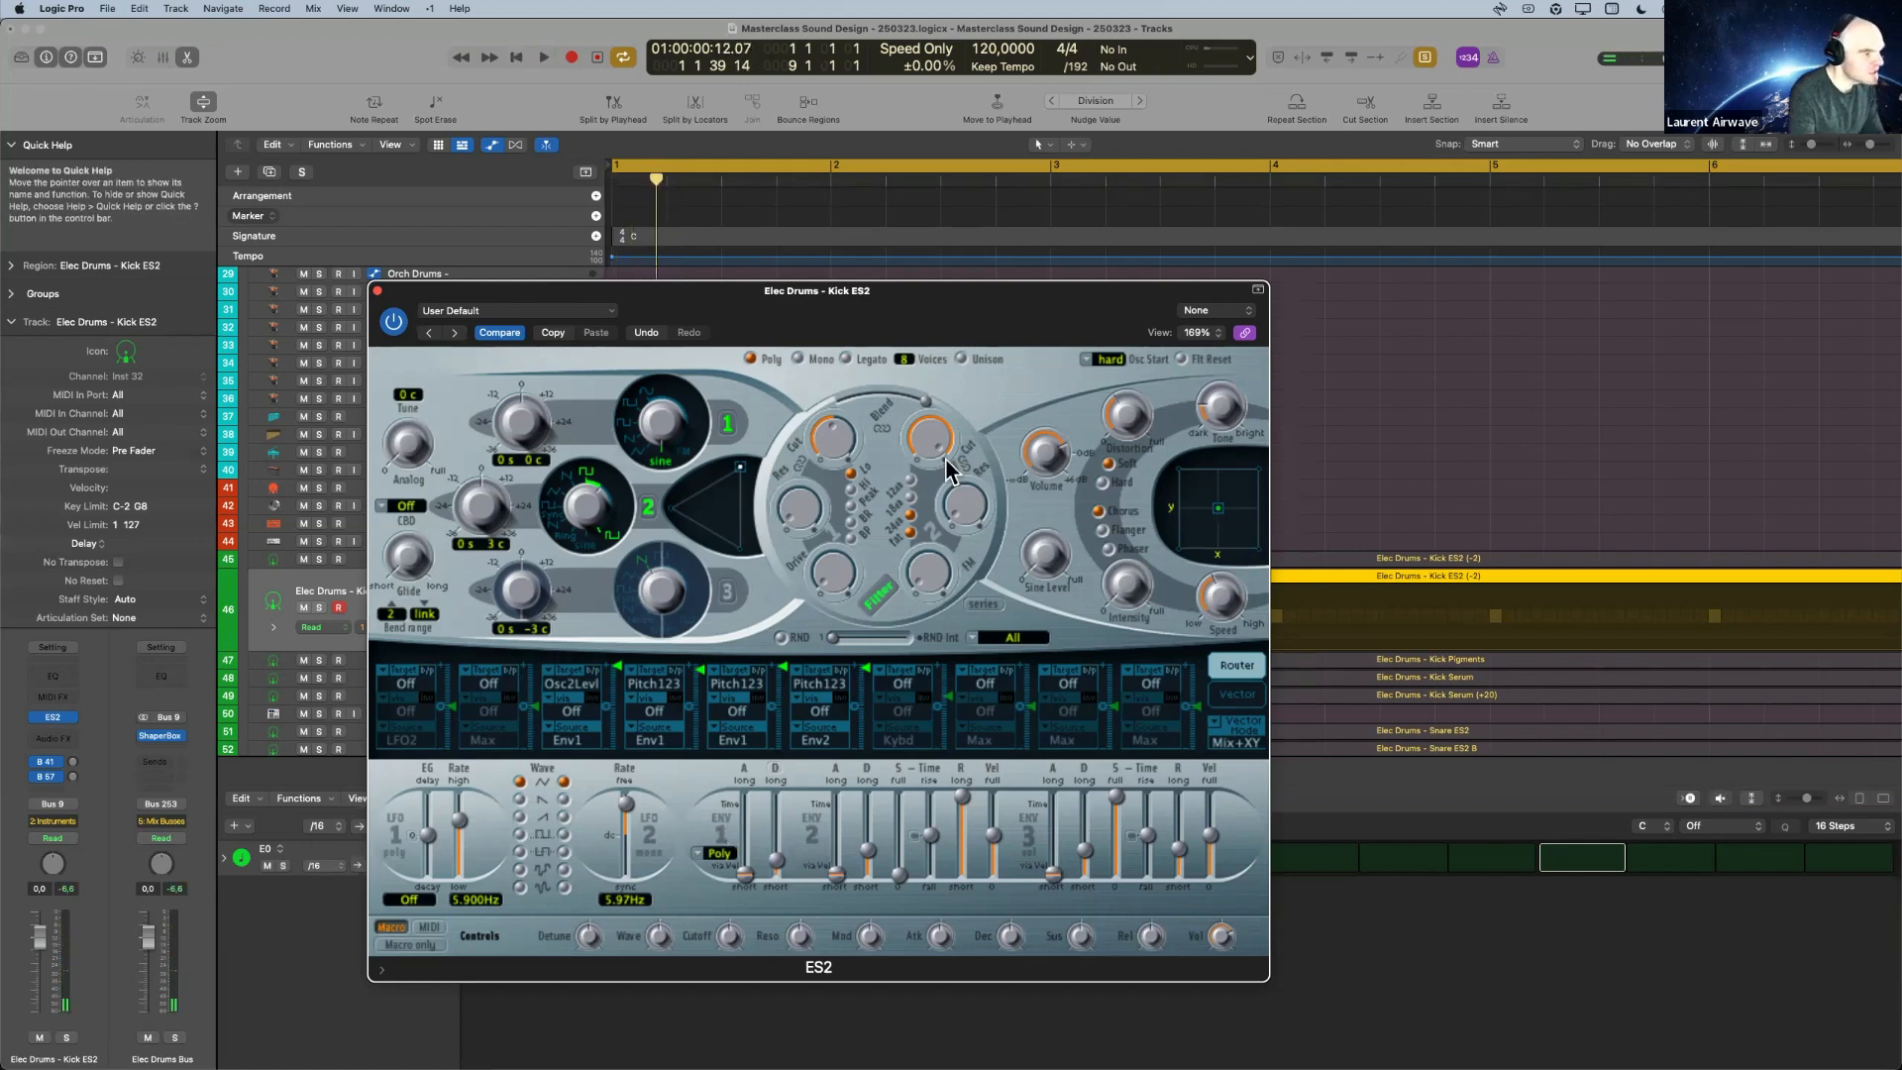
pyautogui.press('space')
pyautogui.press('space')
pyautogui.press('space')
pyautogui.press('space')
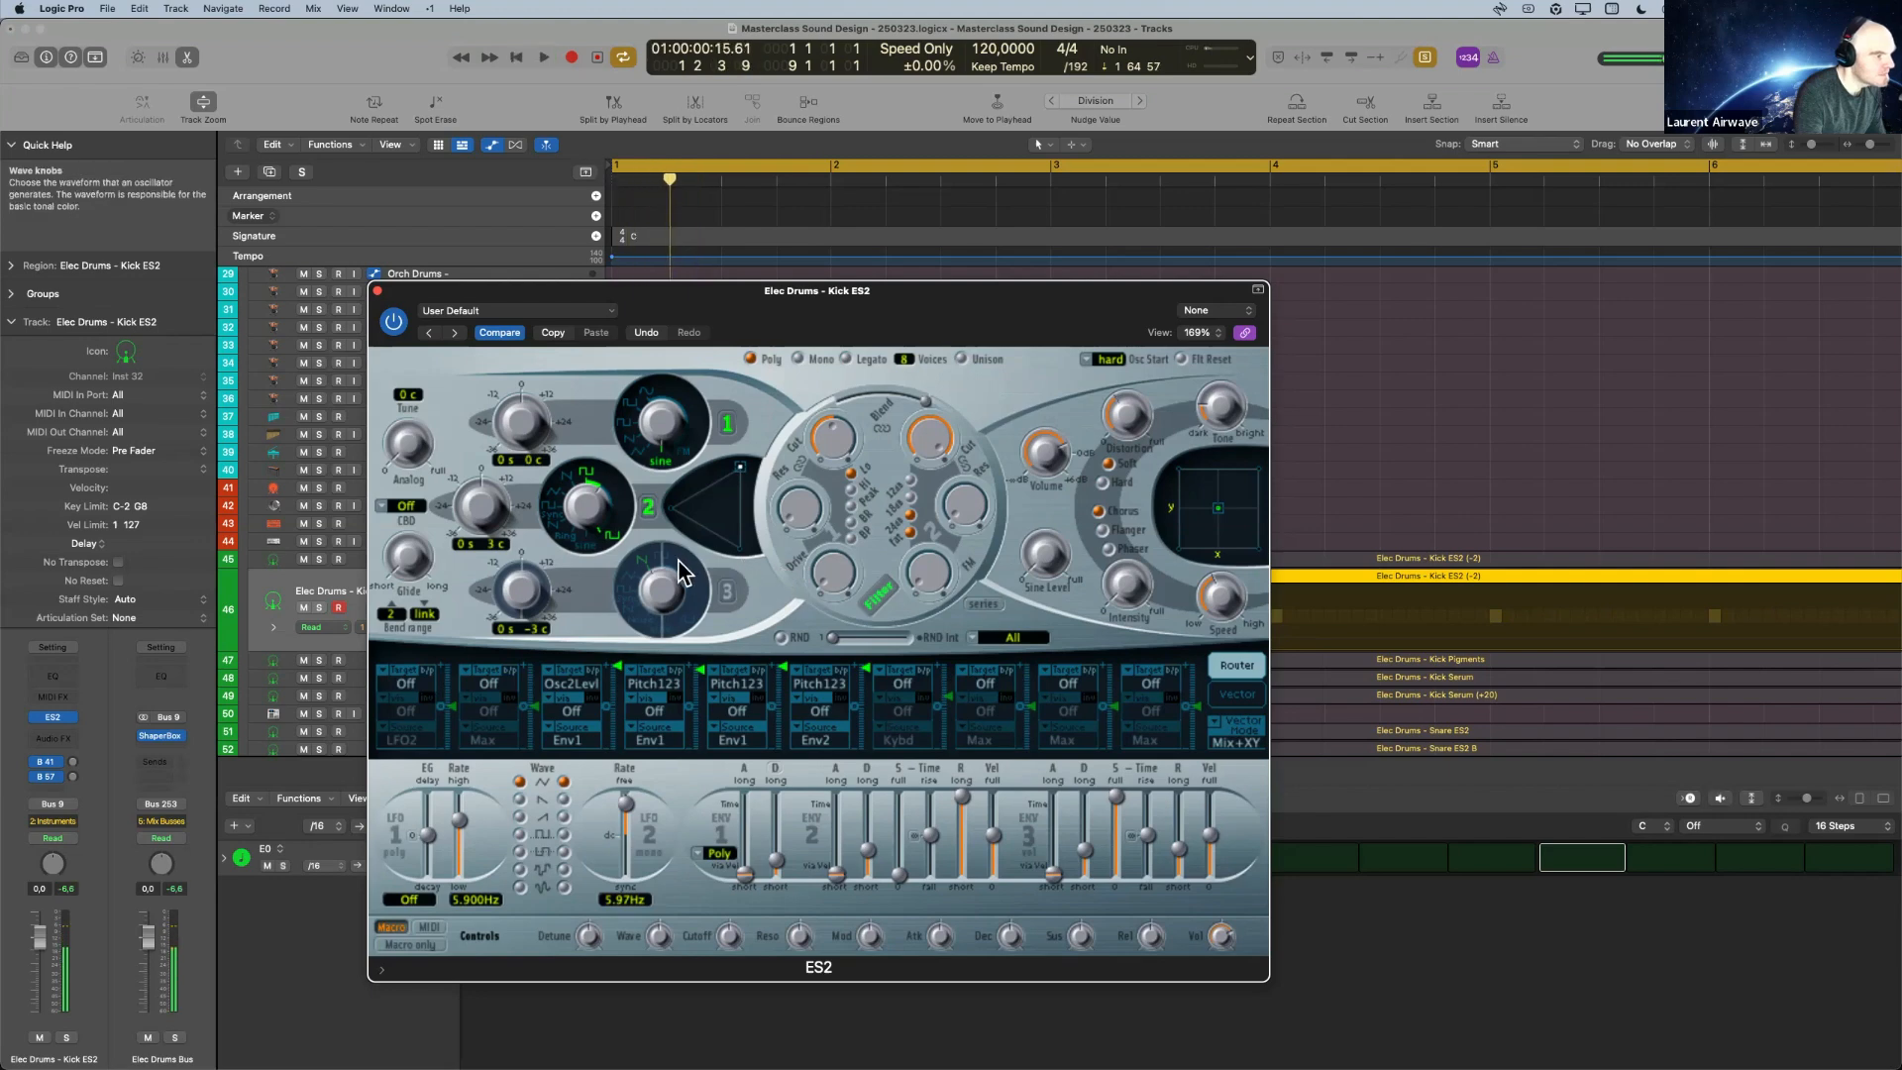
pyautogui.press('space')
# Move the synth window aside, select the VMH Ref Kick track and play the reference sound.
pyautogui.moveTo(486, 286); pyautogui.dragTo(791, 247)
pyautogui.click(513, 715)
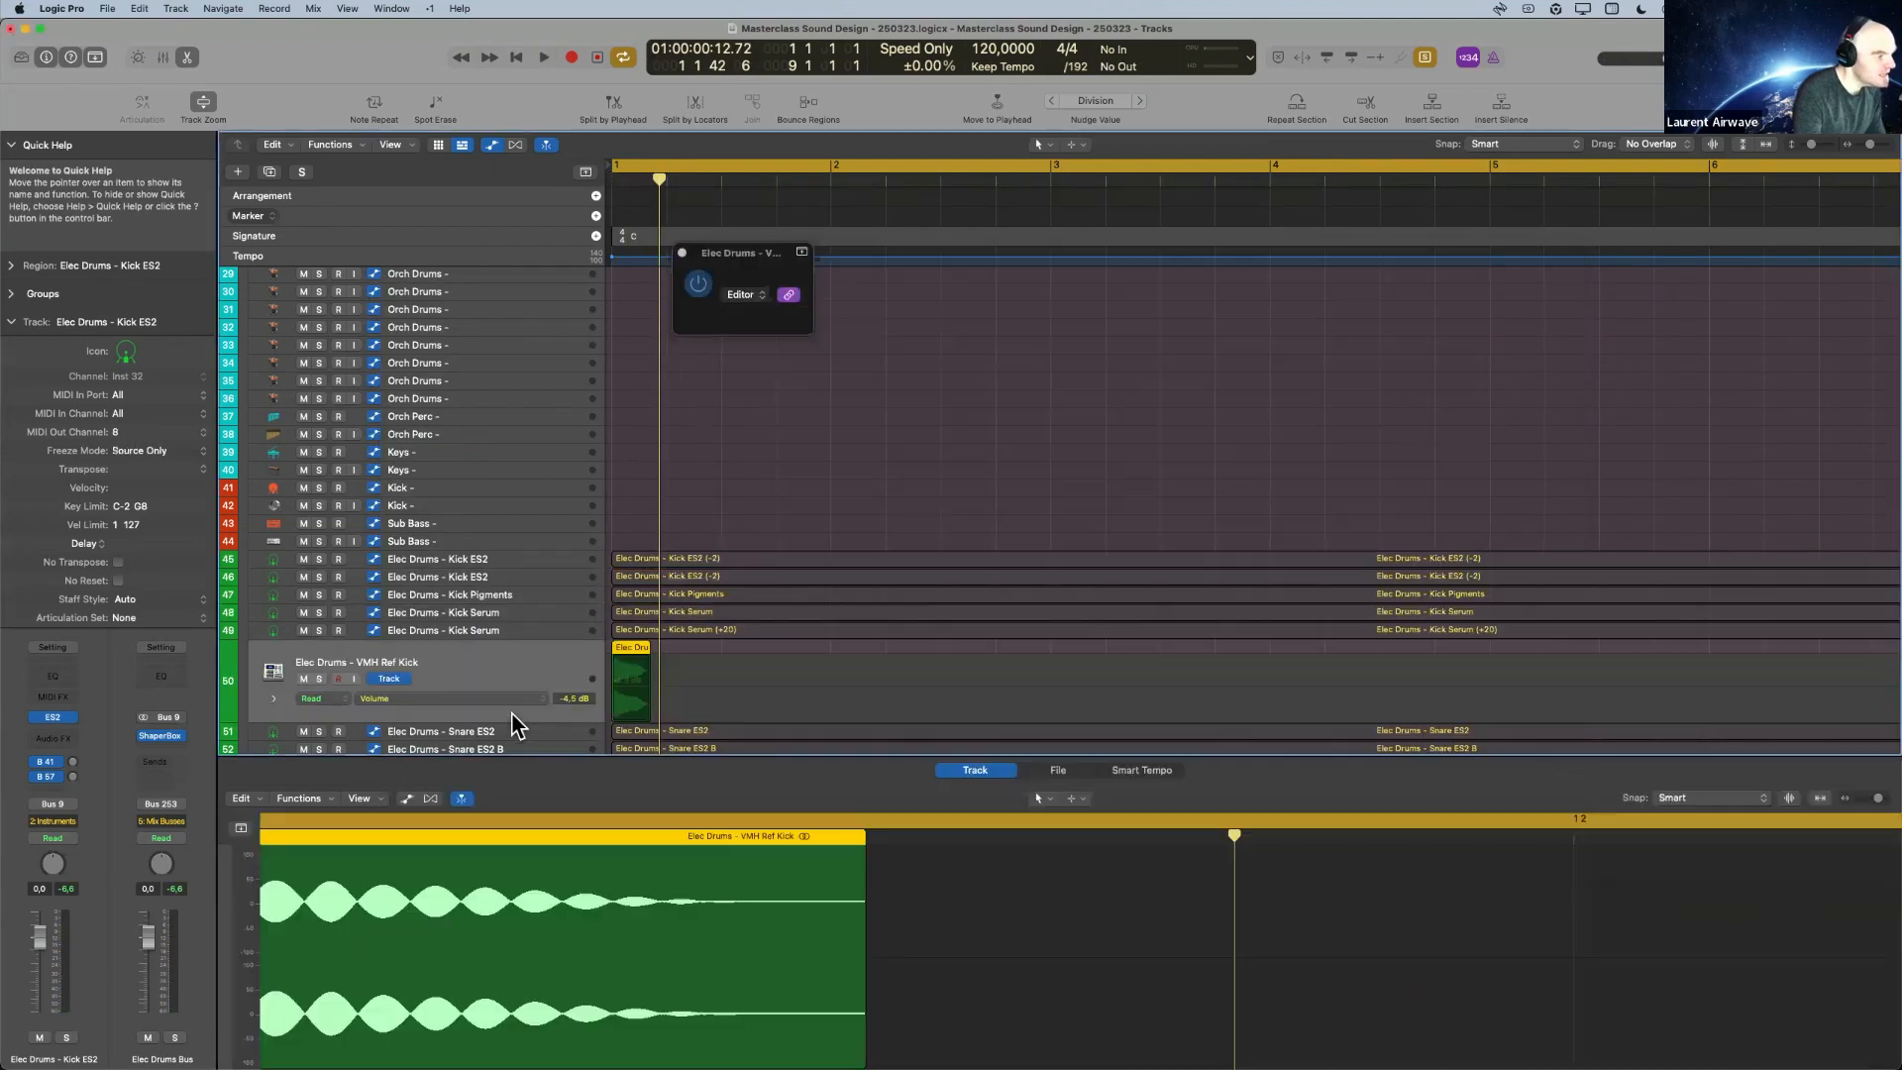
pyautogui.press('space')
pyautogui.press('space')
pyautogui.press('space')
pyautogui.press('space')
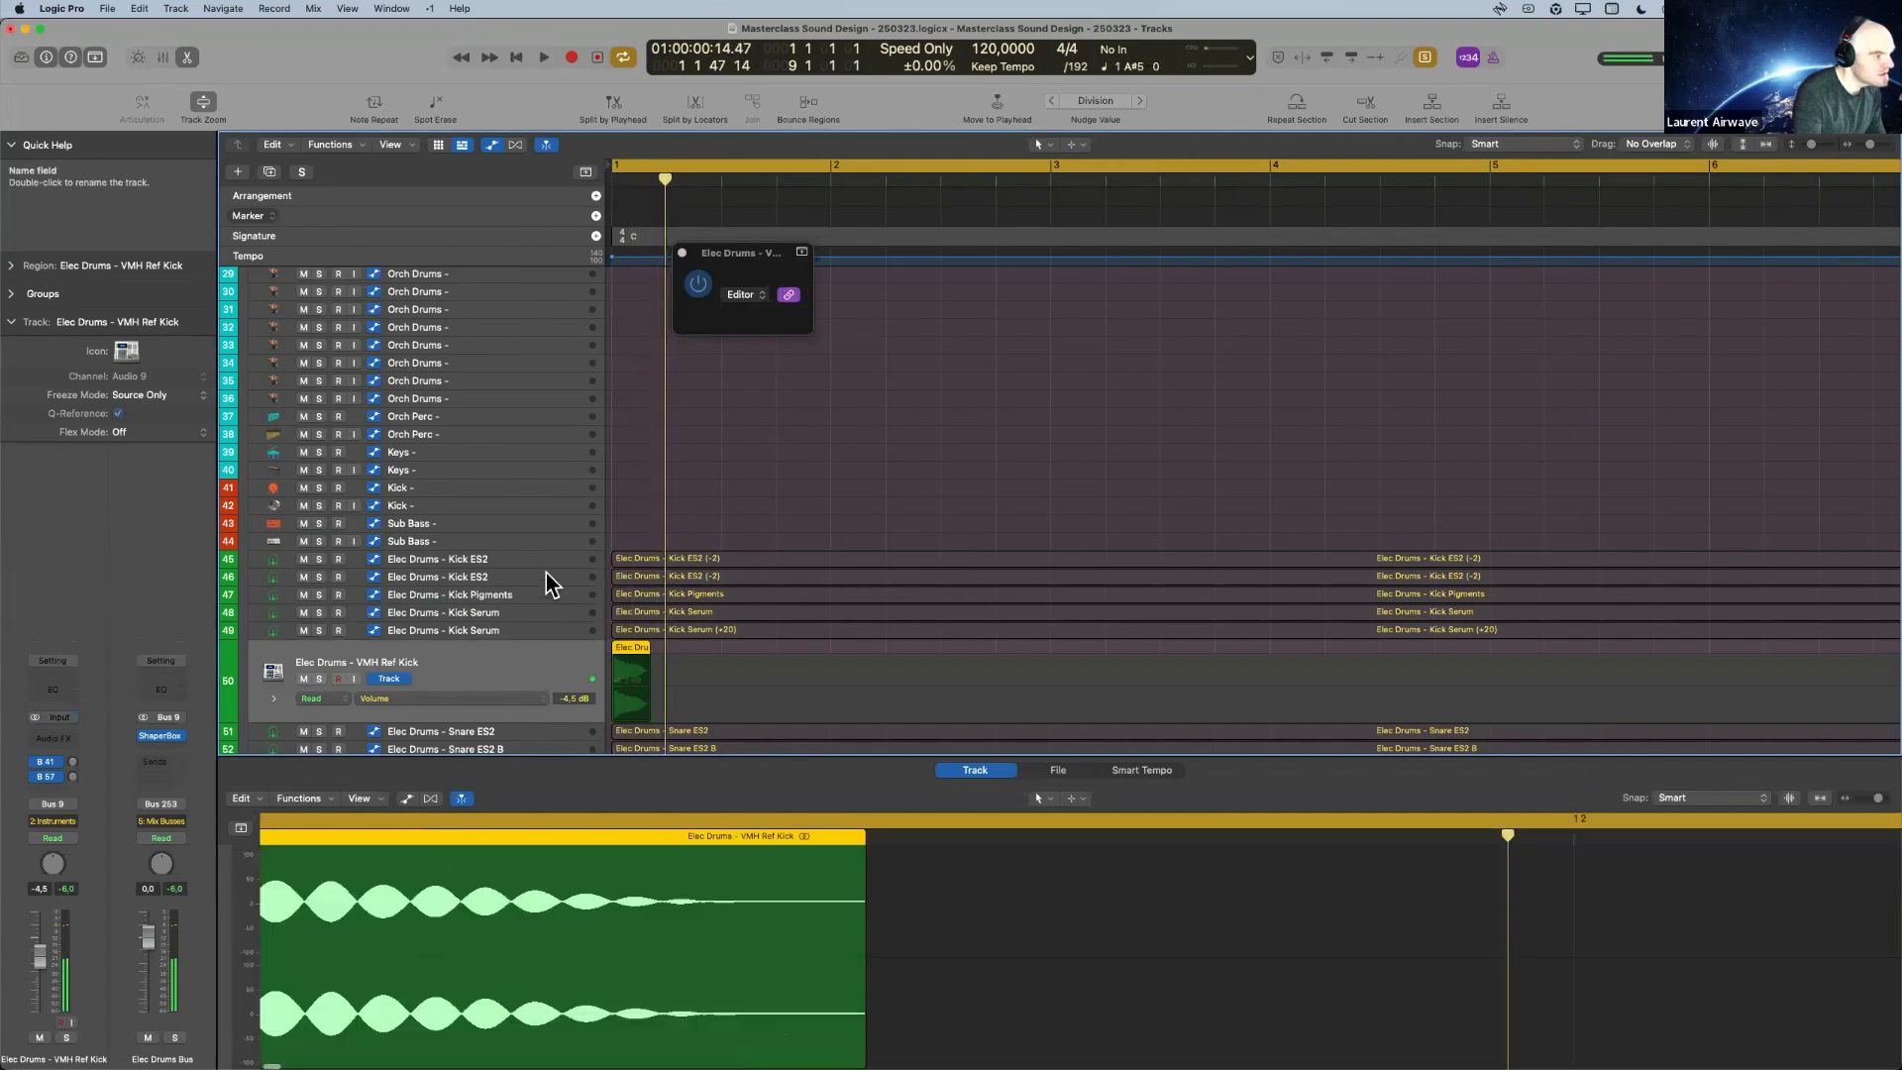
# Reselect the Kick ES2 track on track 46 and play it for comparison with the reference kick.
pyautogui.click(545, 573)
pyautogui.press('space')
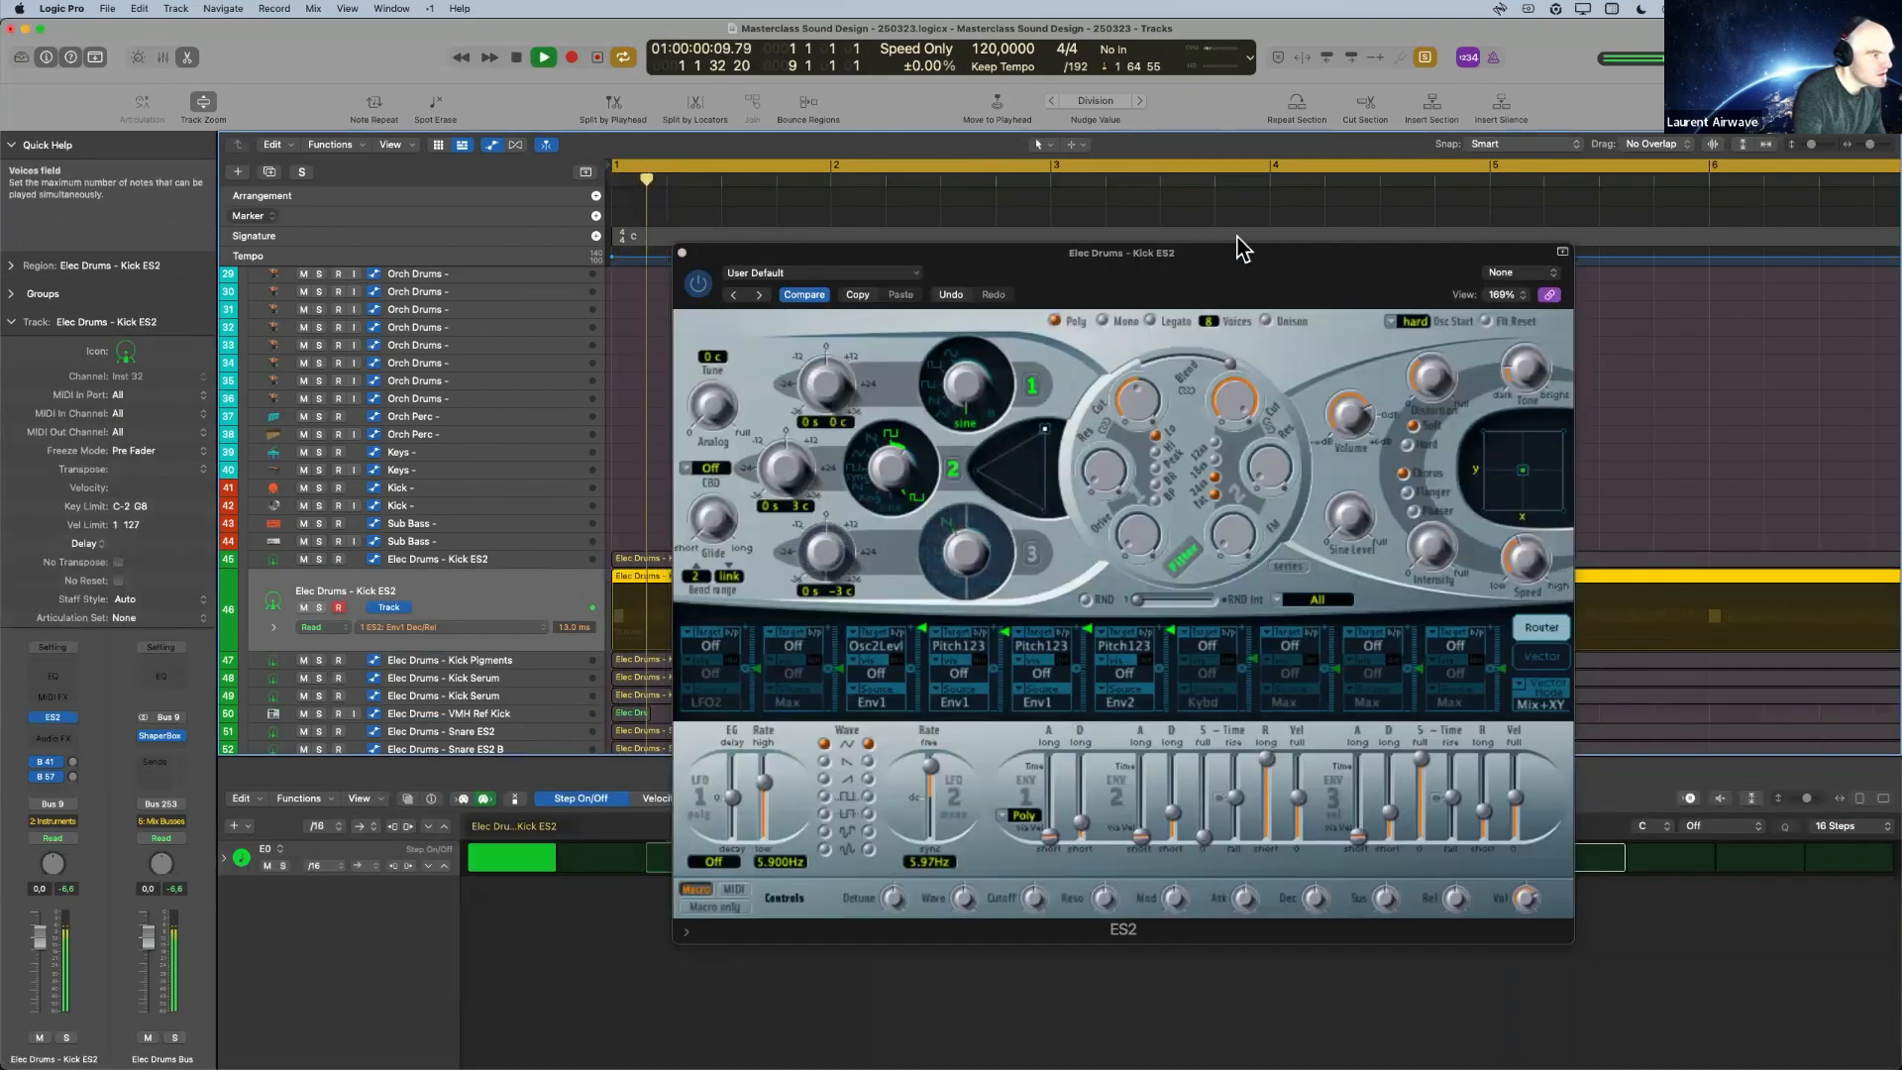
pyautogui.moveTo(1238, 259); pyautogui.dragTo(1075, 261)
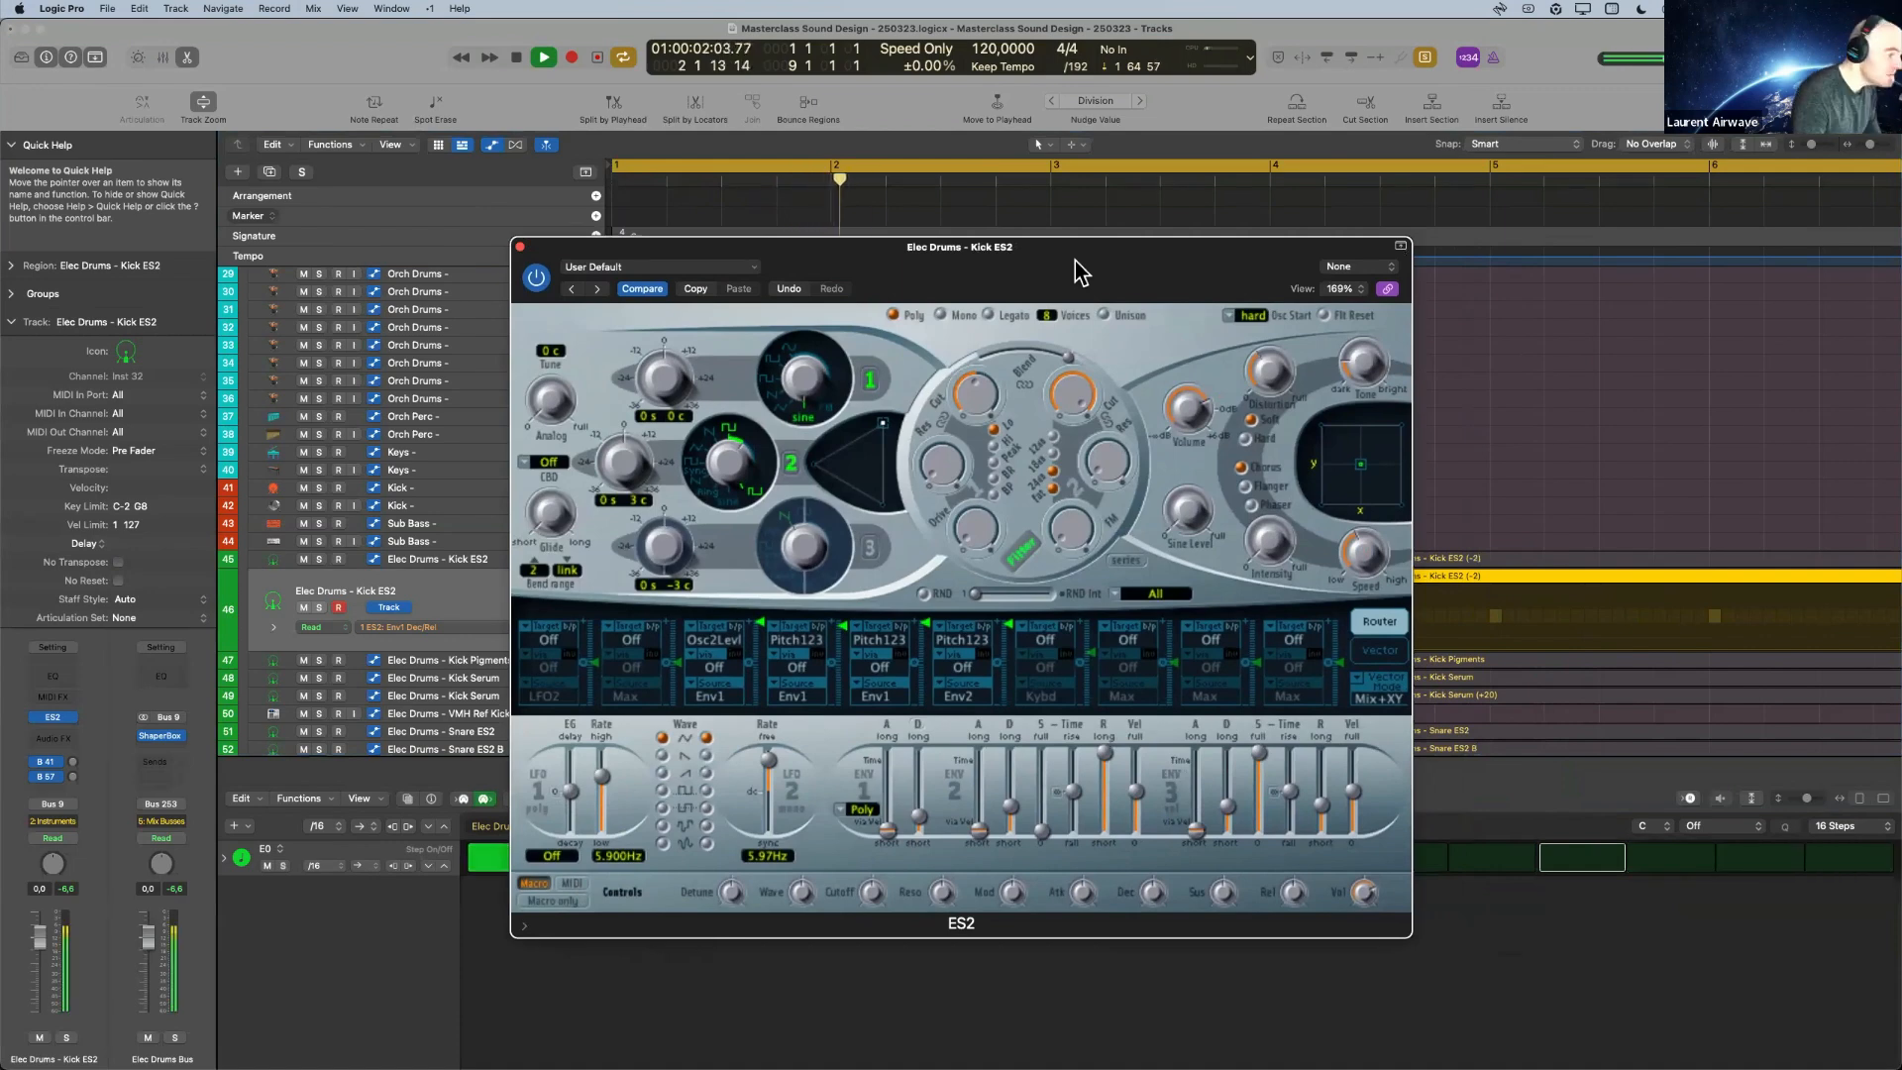
pyautogui.press('space')
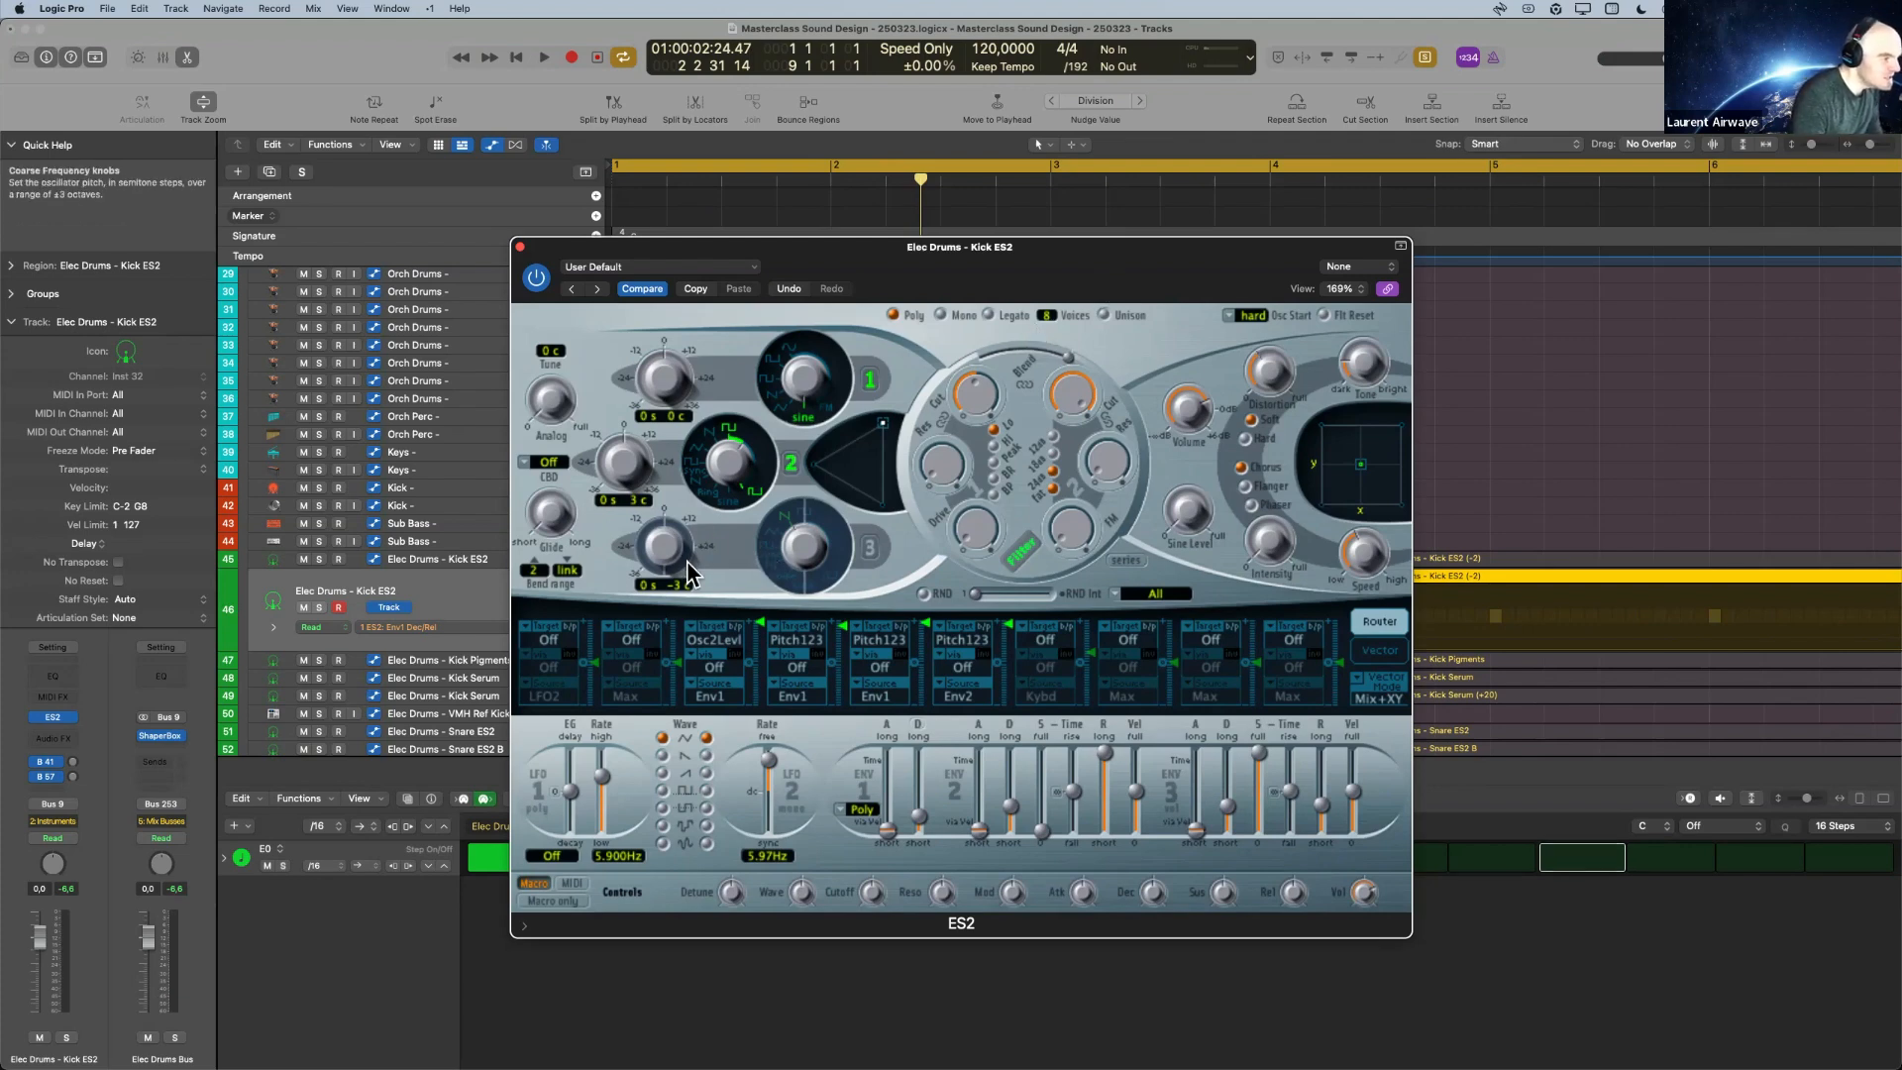
# Enable oscillator 3 with the noise waveform and set the second modulation slot's target to Osc3Levl.
pyautogui.click(649, 654)
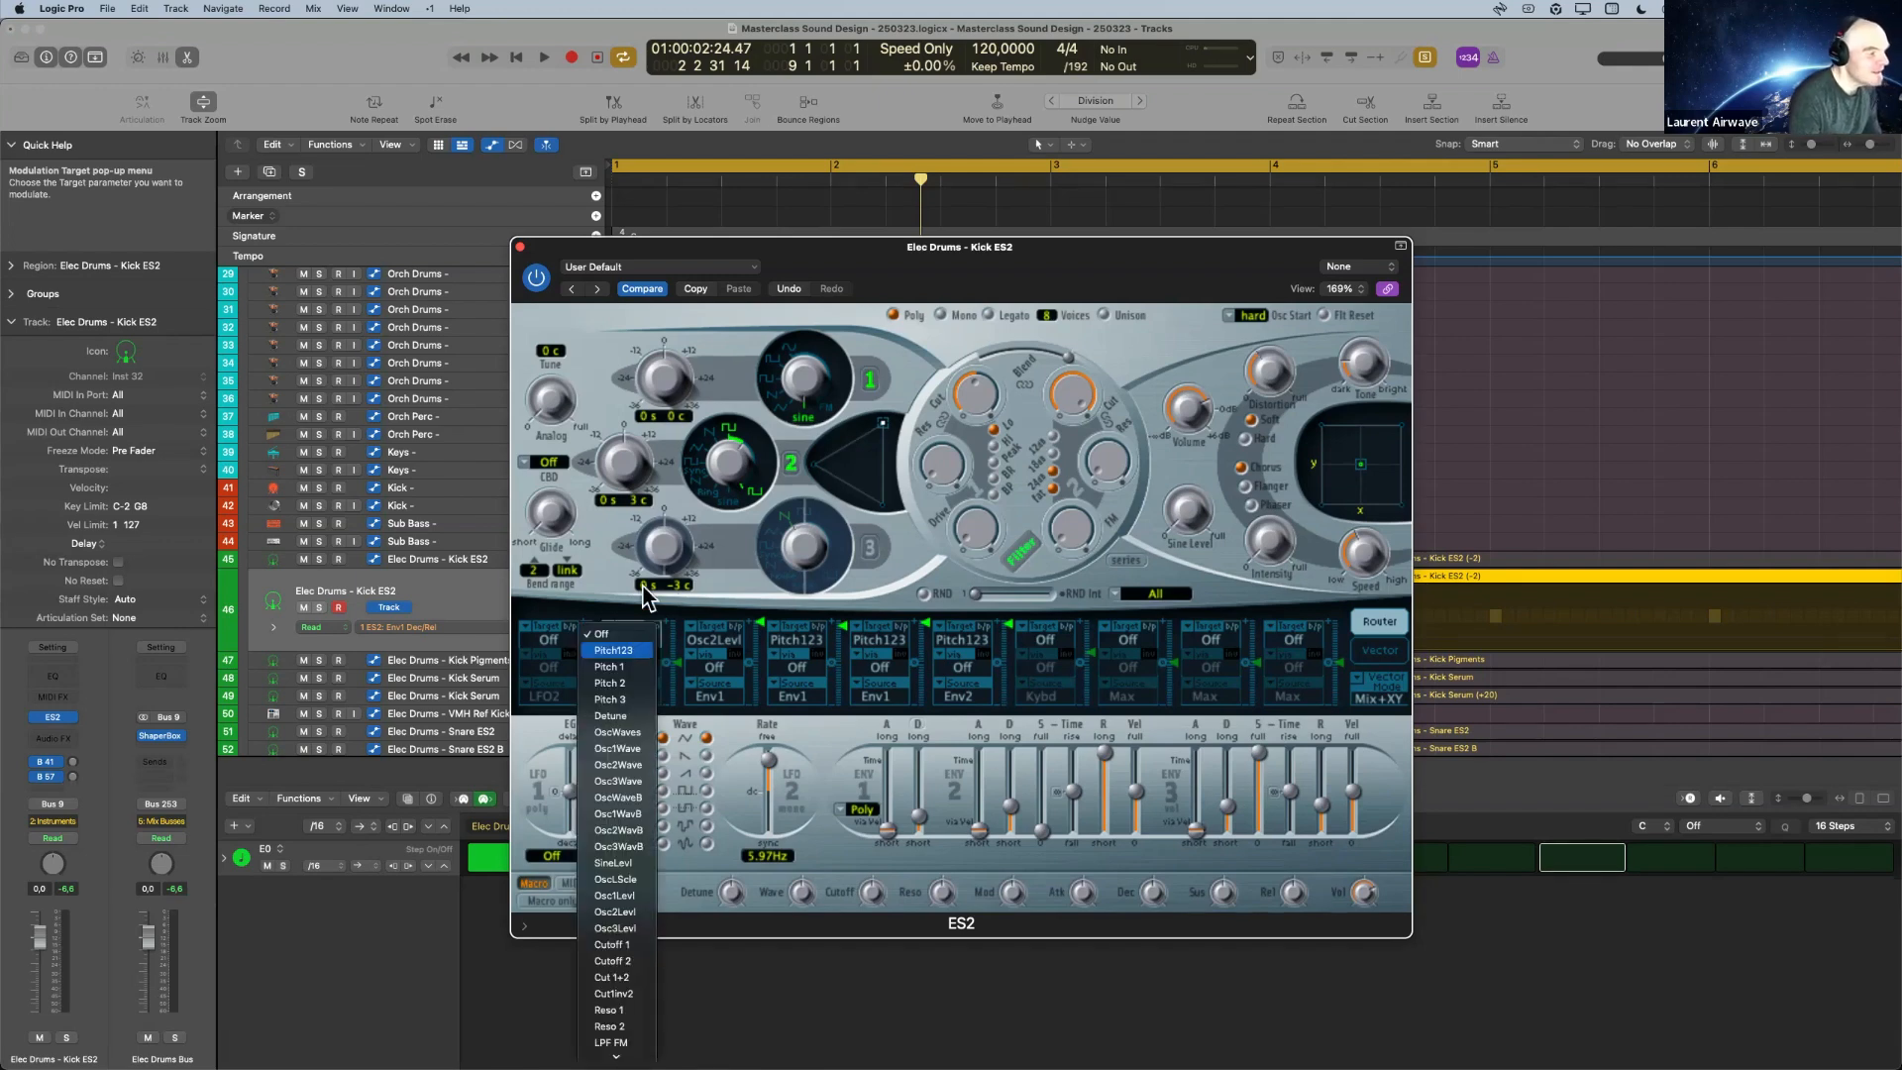
pyautogui.click(624, 637)
pyautogui.click(867, 549)
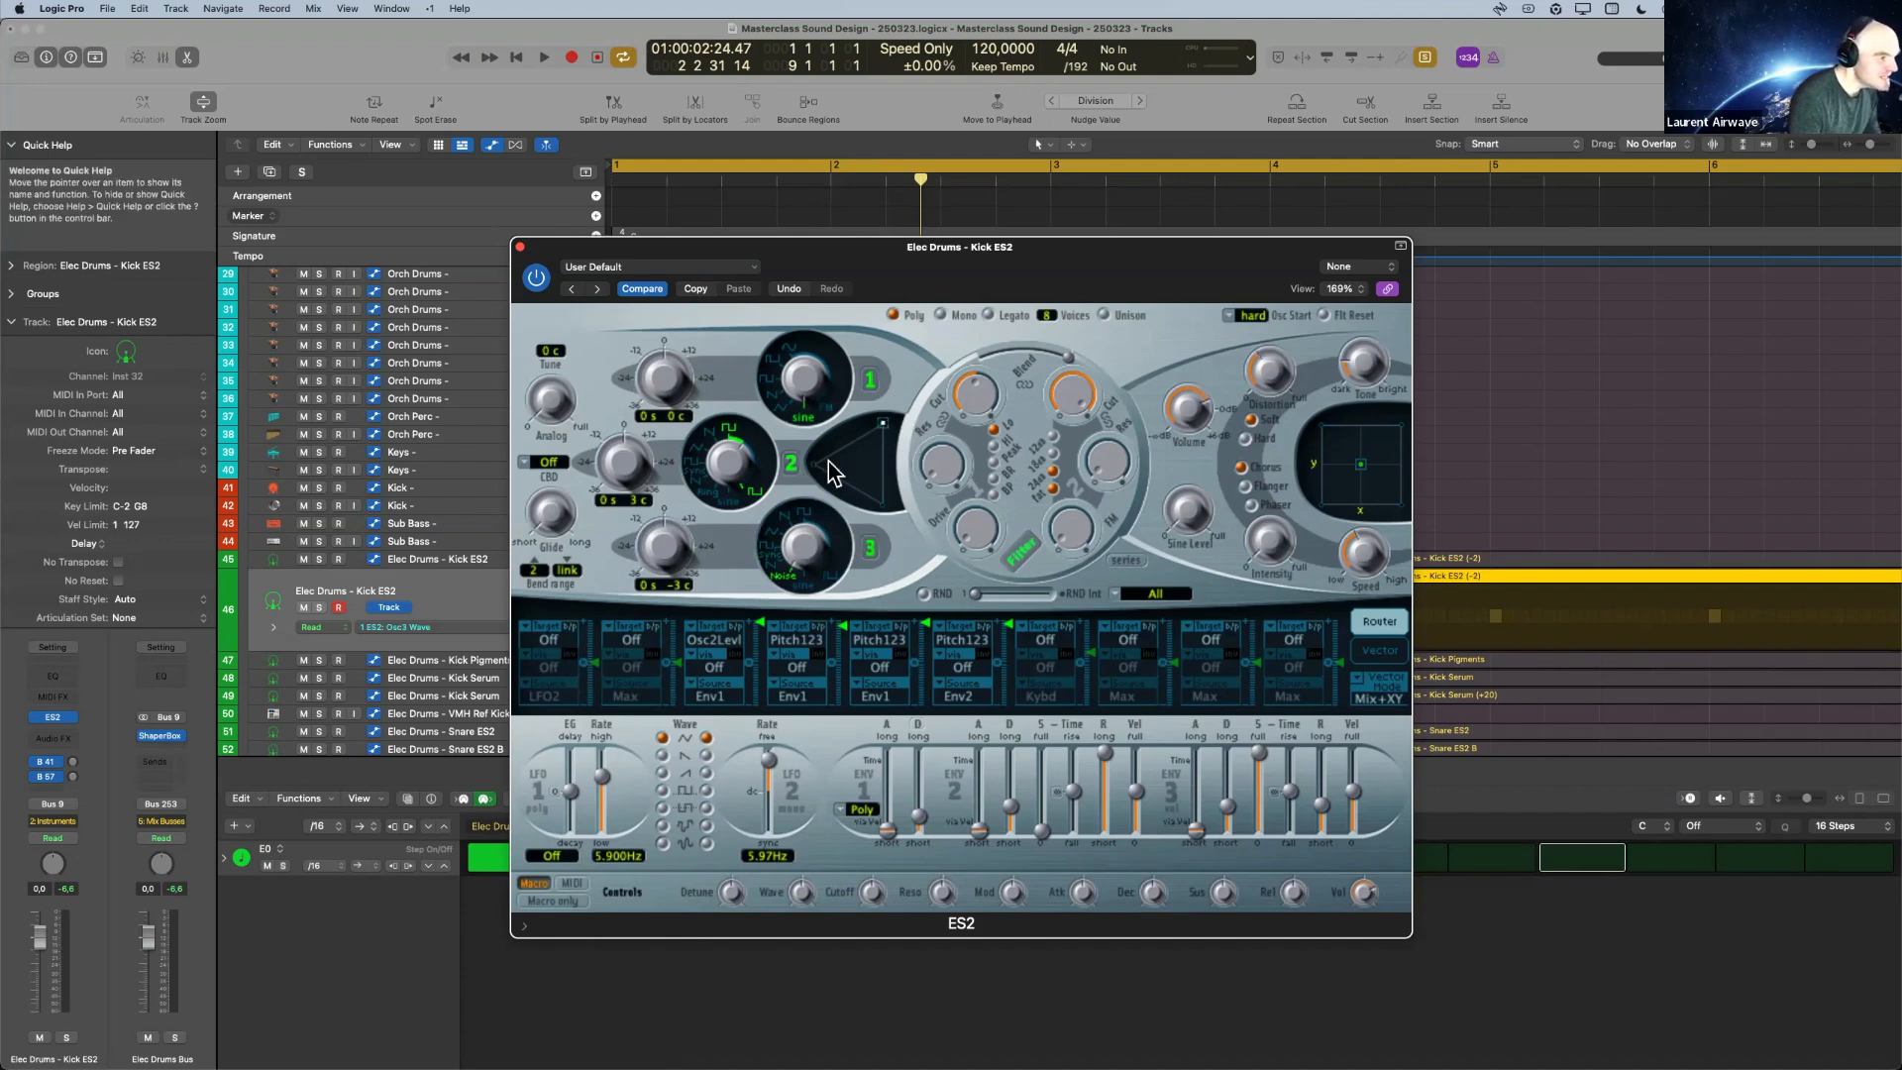
pyautogui.click(632, 642)
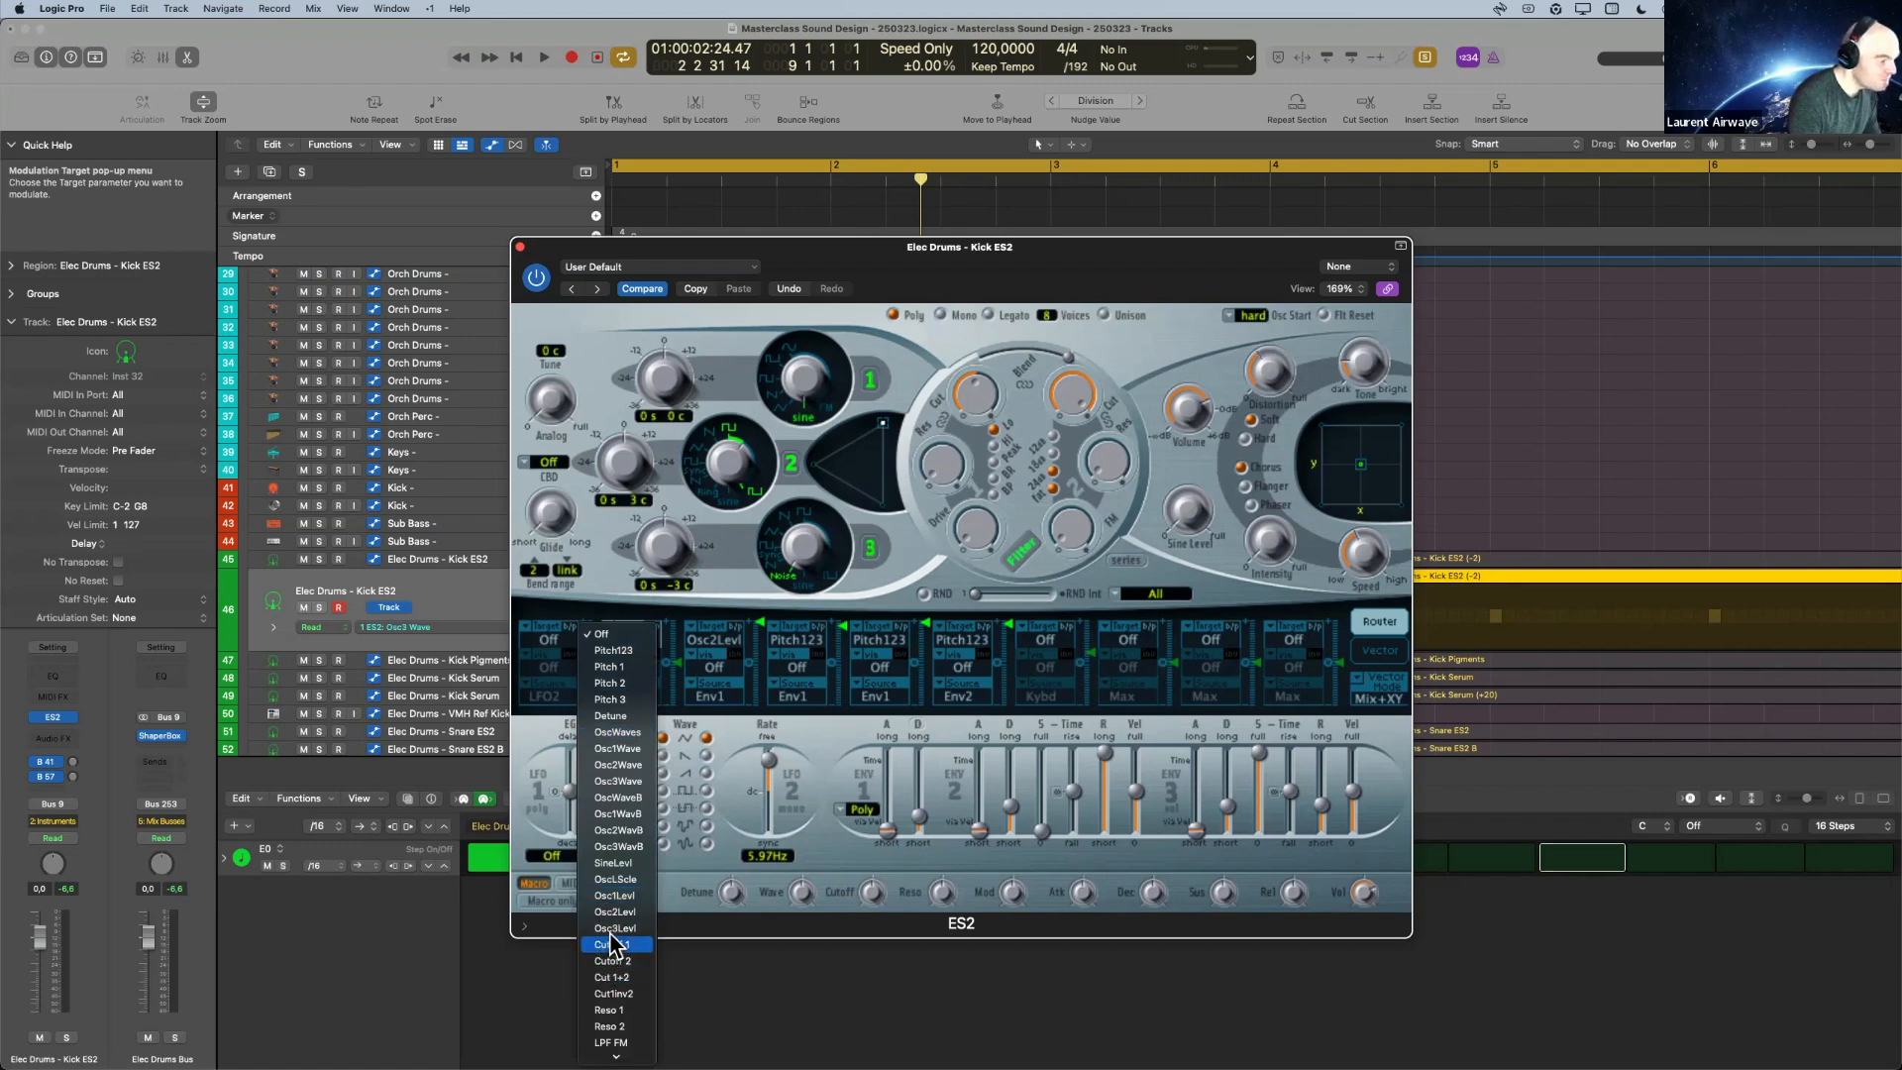
pyautogui.click(614, 928)
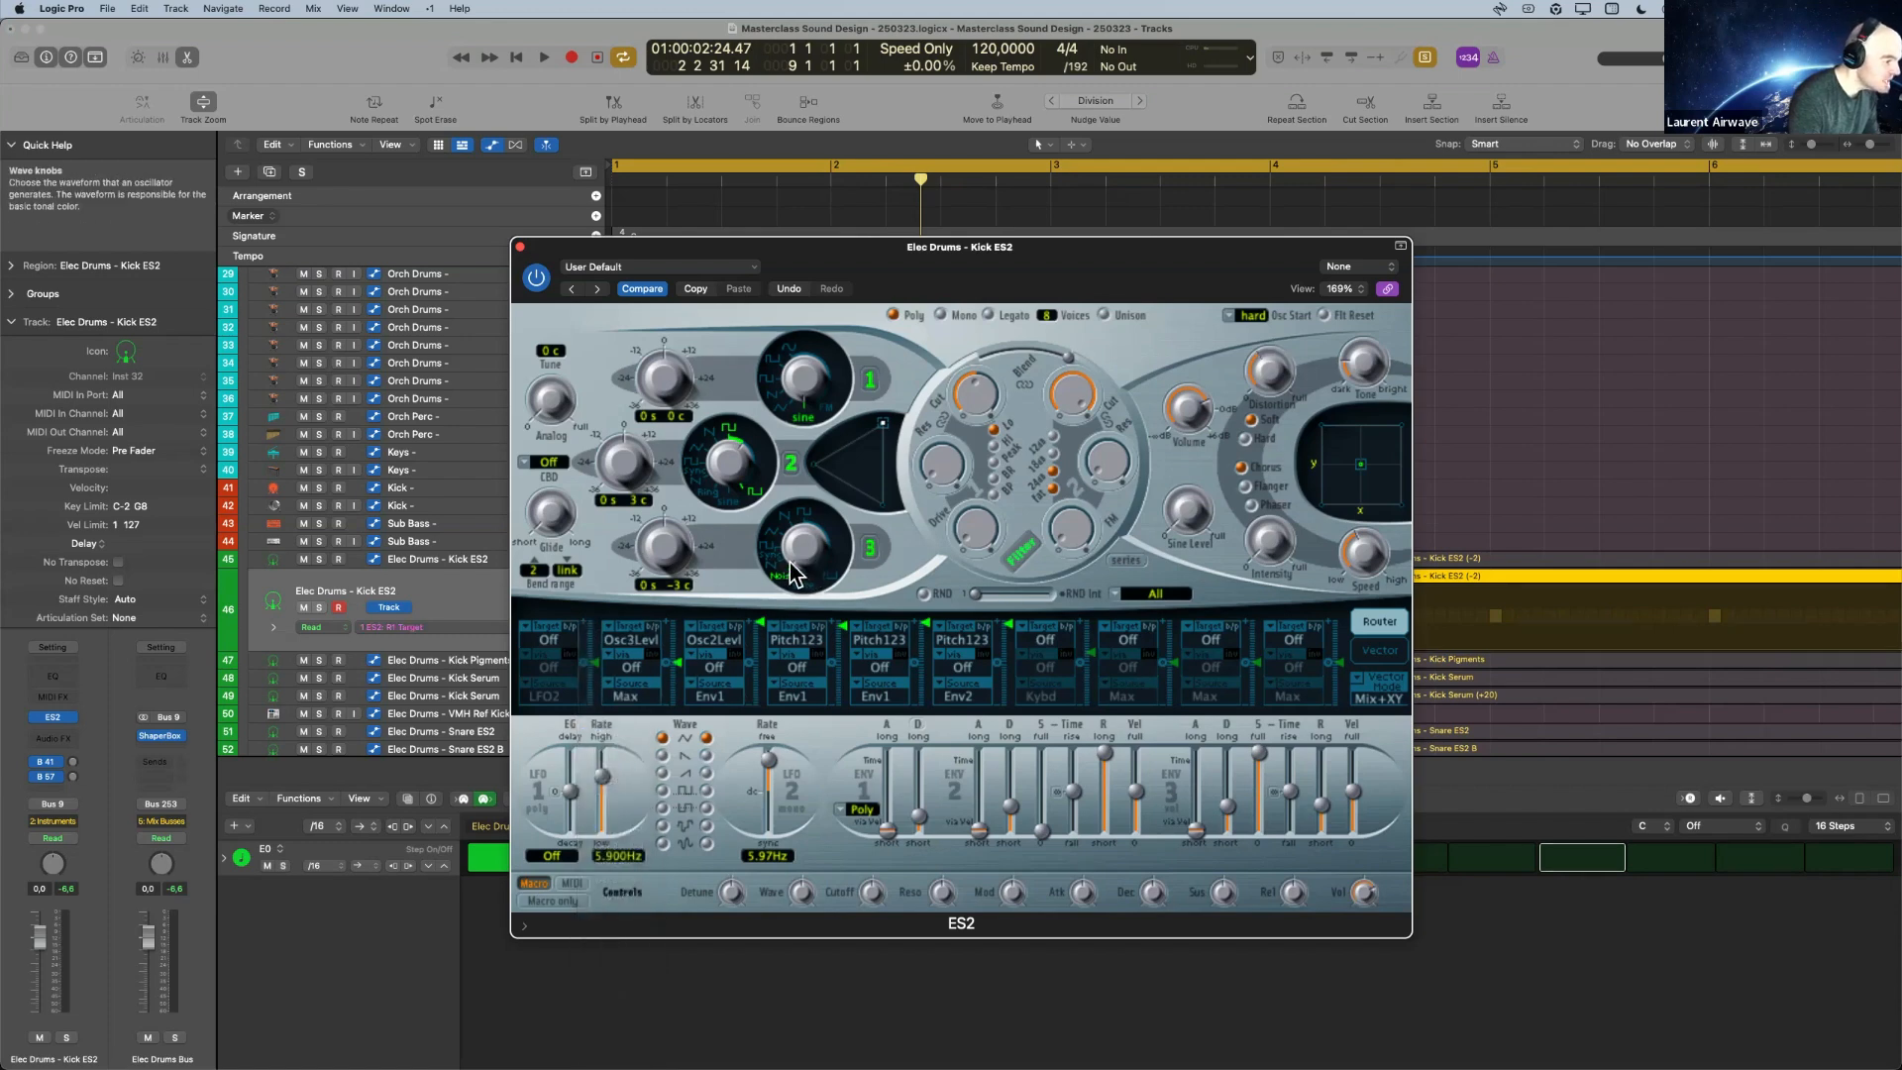
# Set Env1 as the source of the Osc3Levl modulation slot, raise its intensity to maximum and play the kick.
pyautogui.click(626, 694)
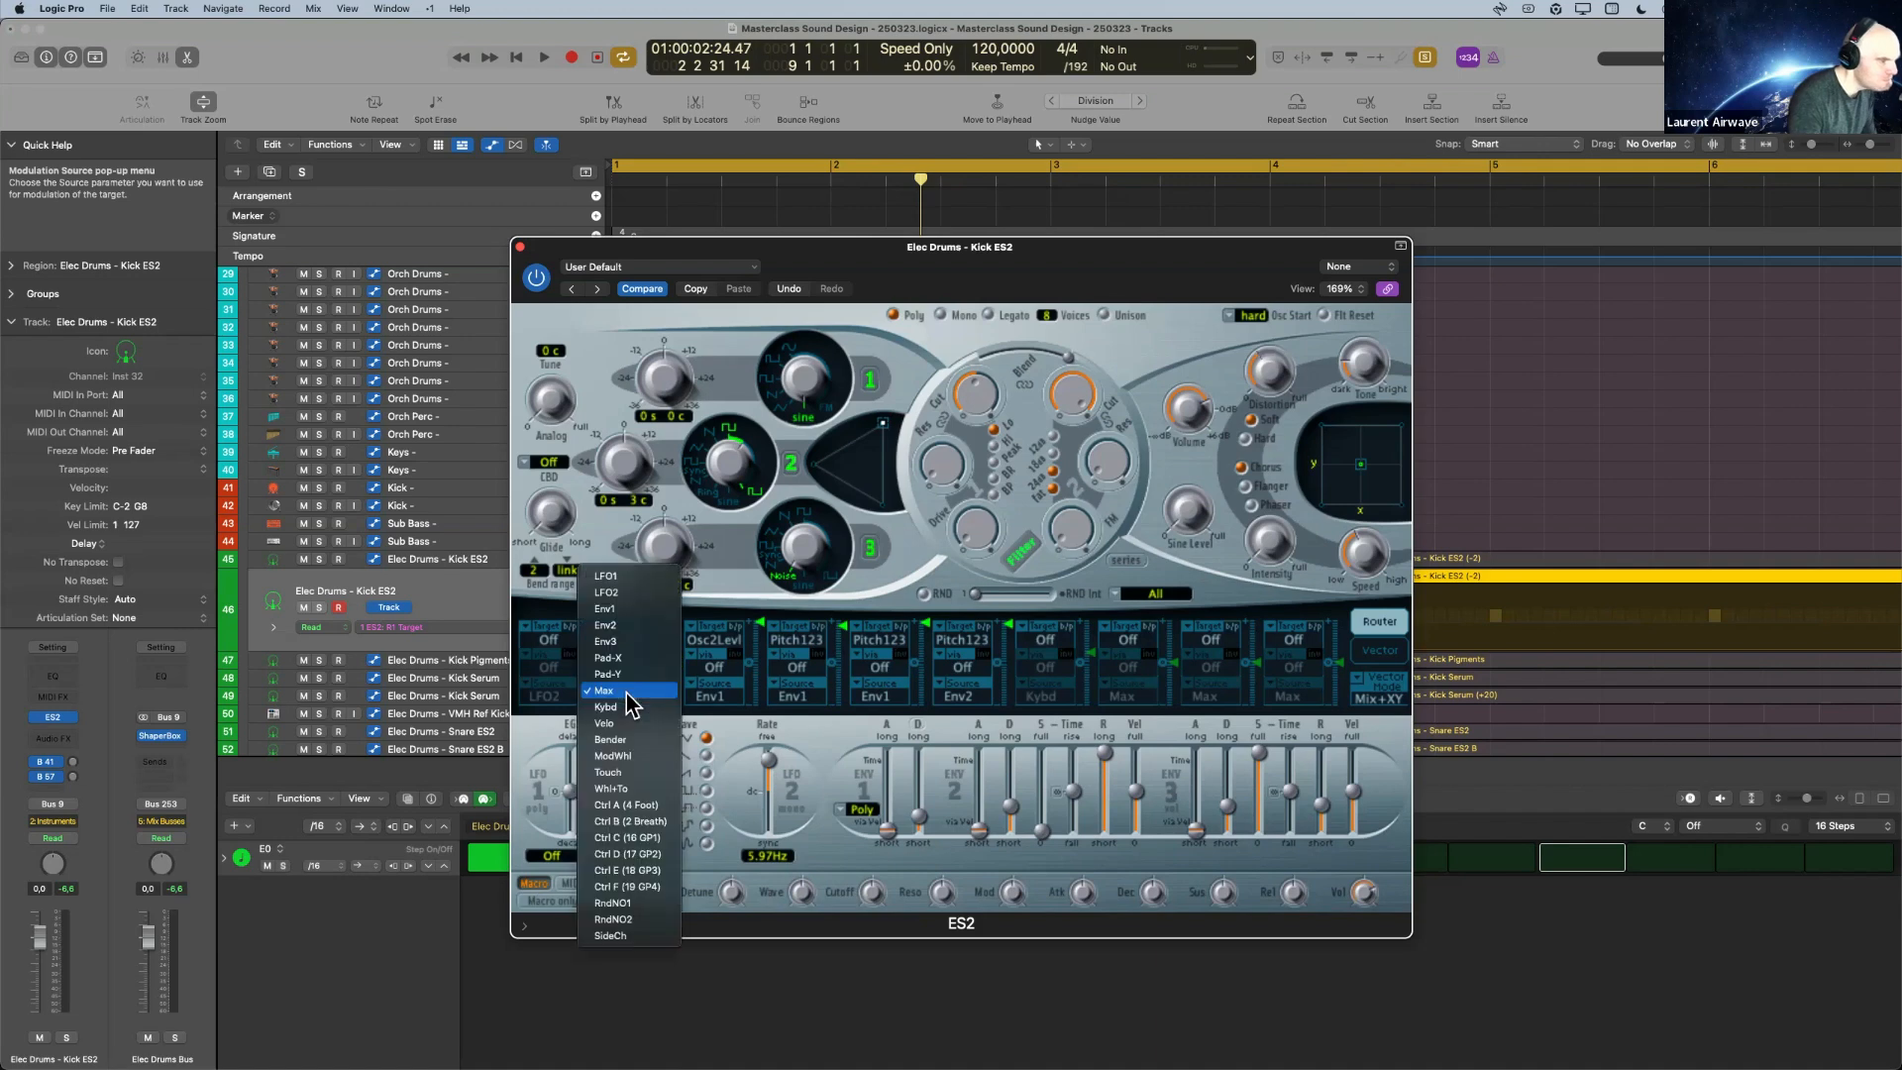
pyautogui.click(651, 610)
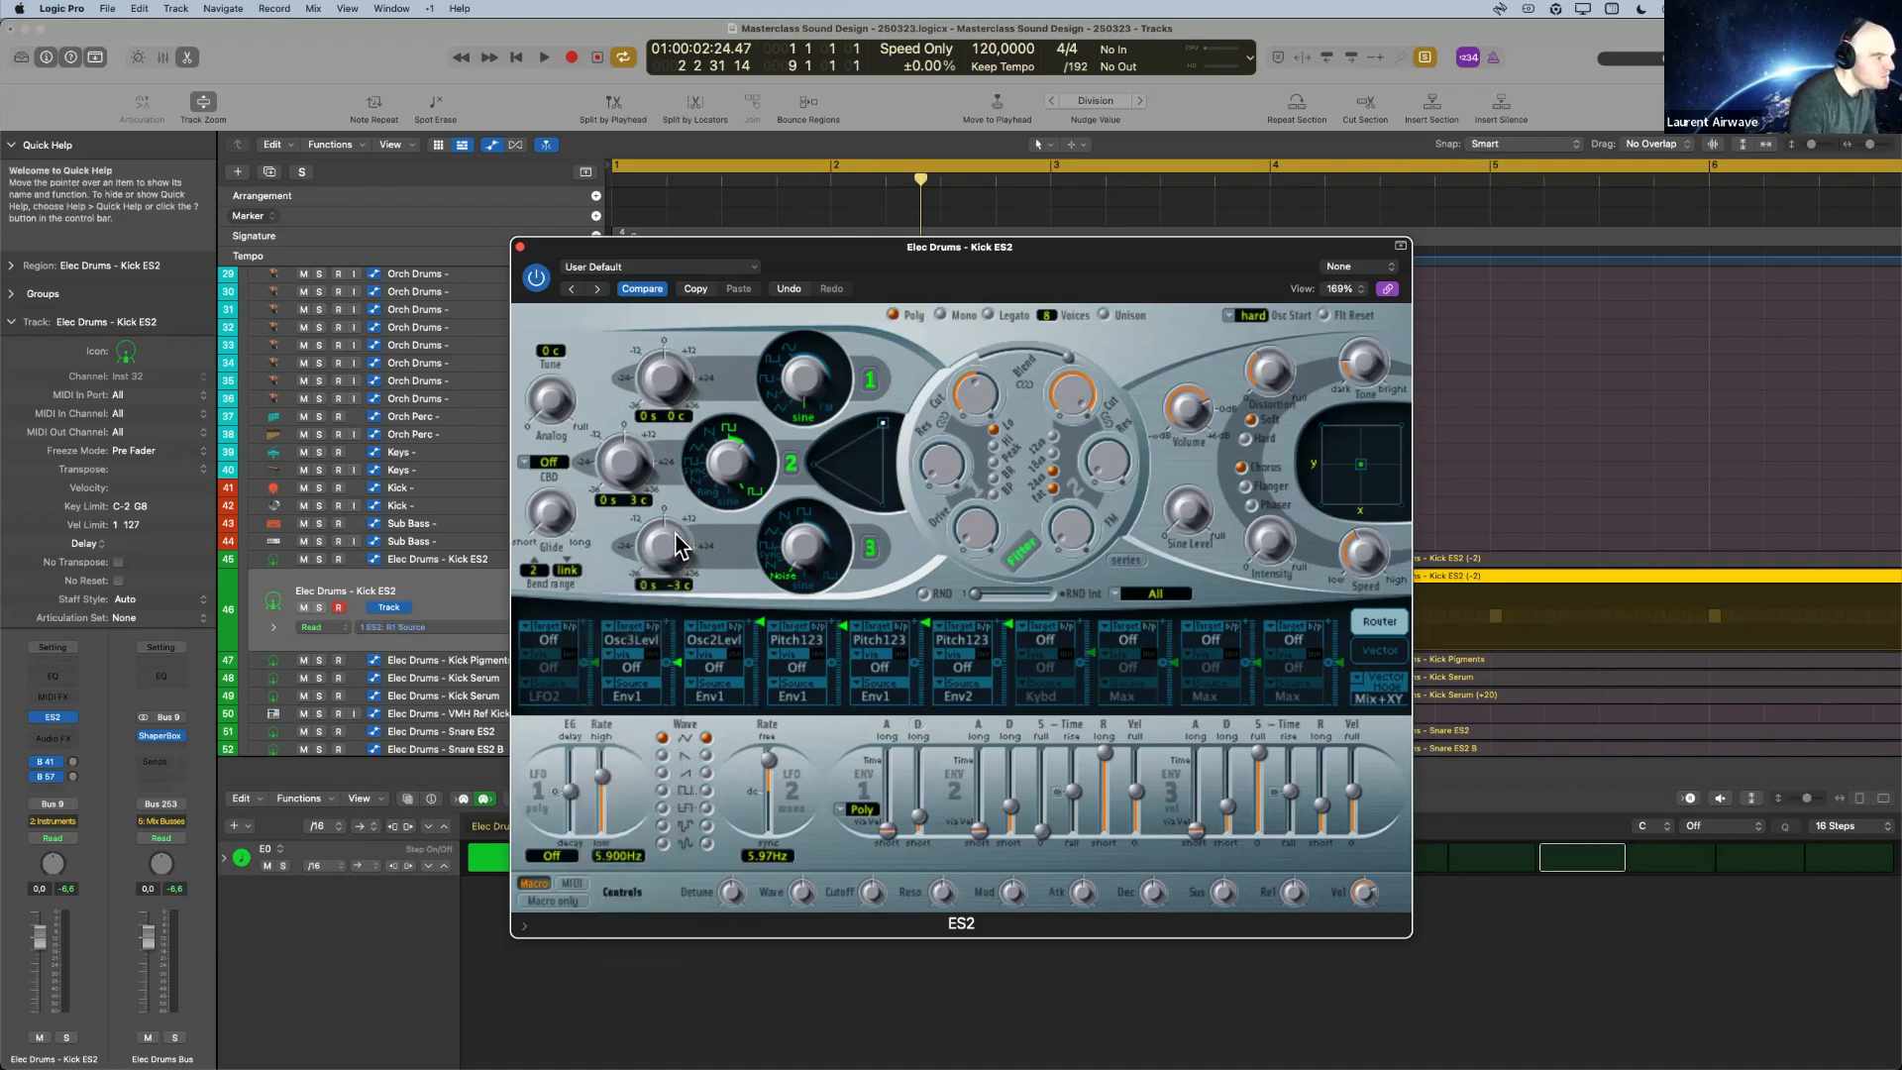
pyautogui.moveTo(678, 658); pyautogui.dragTo(707, 495)
pyautogui.press('space')
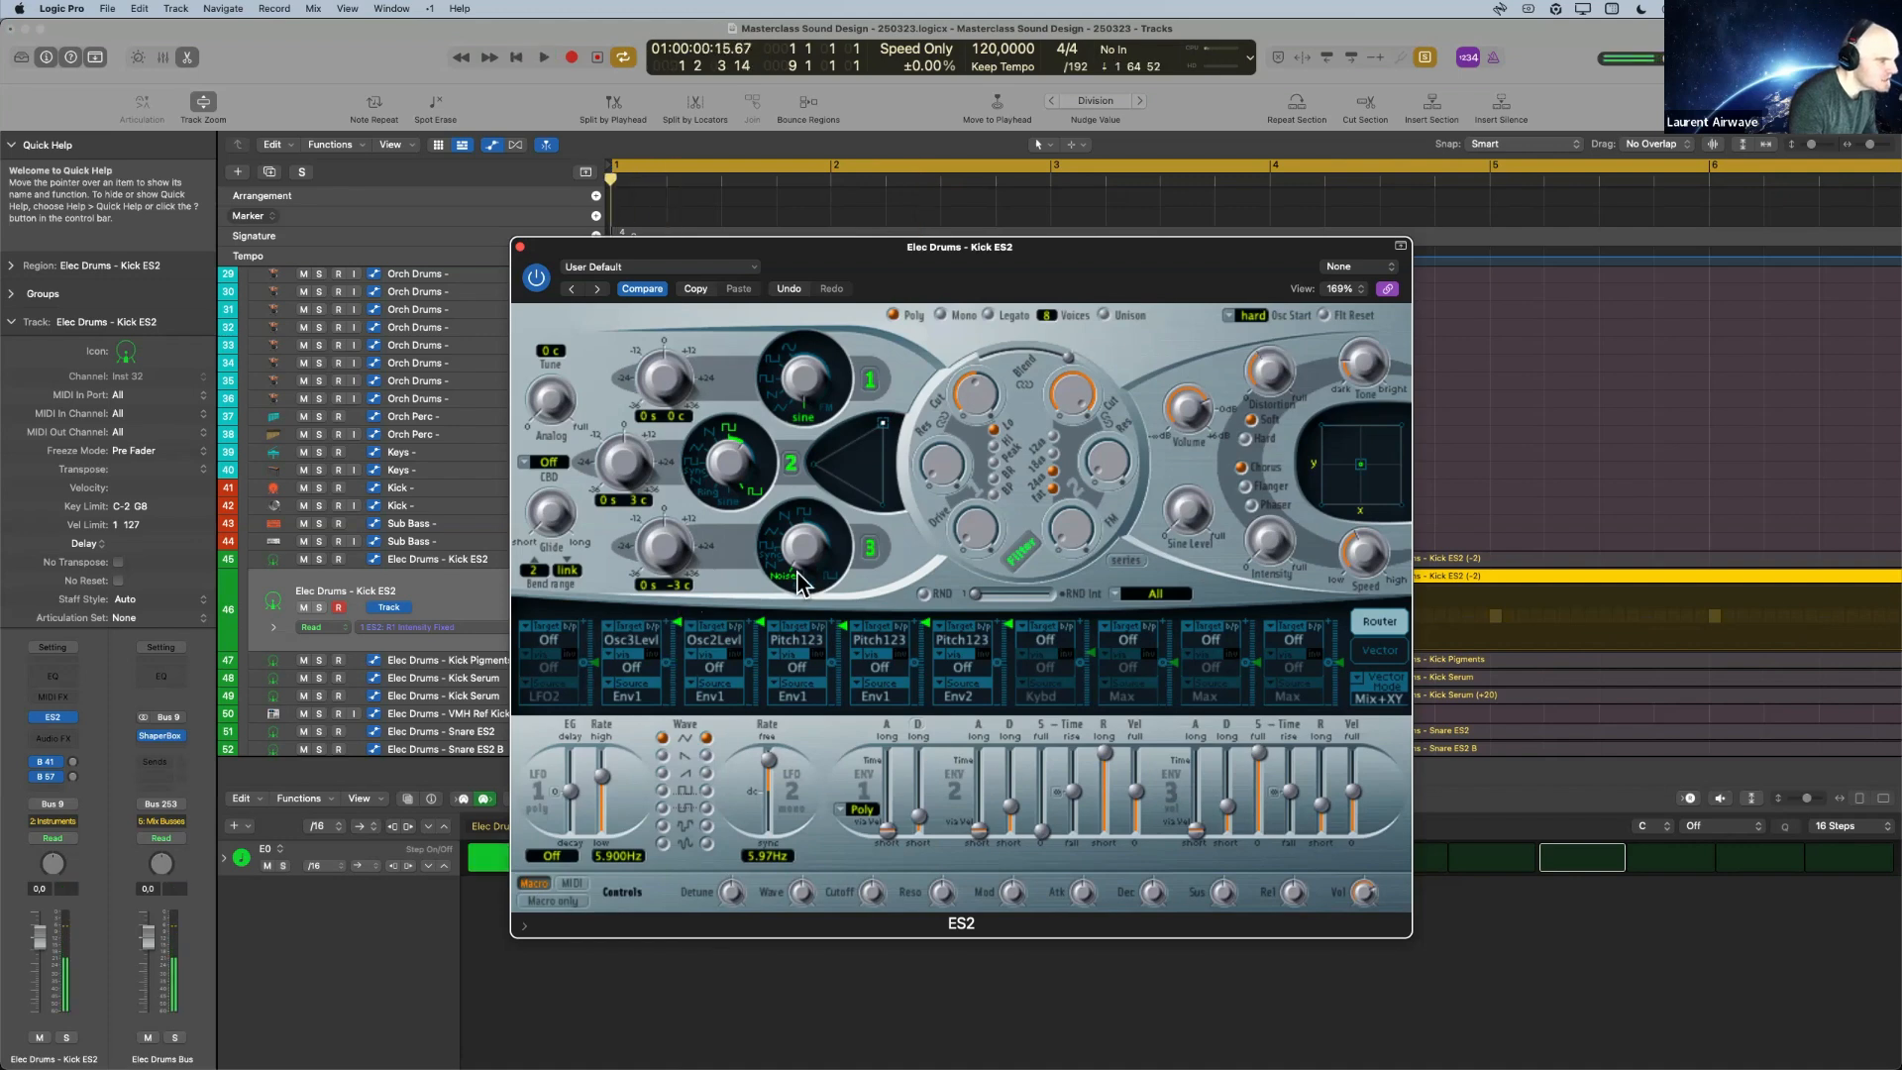
# Switch oscillator 2 off and play the kick with only oscillators 1 and 3.
pyautogui.click(789, 464)
pyautogui.click(789, 466)
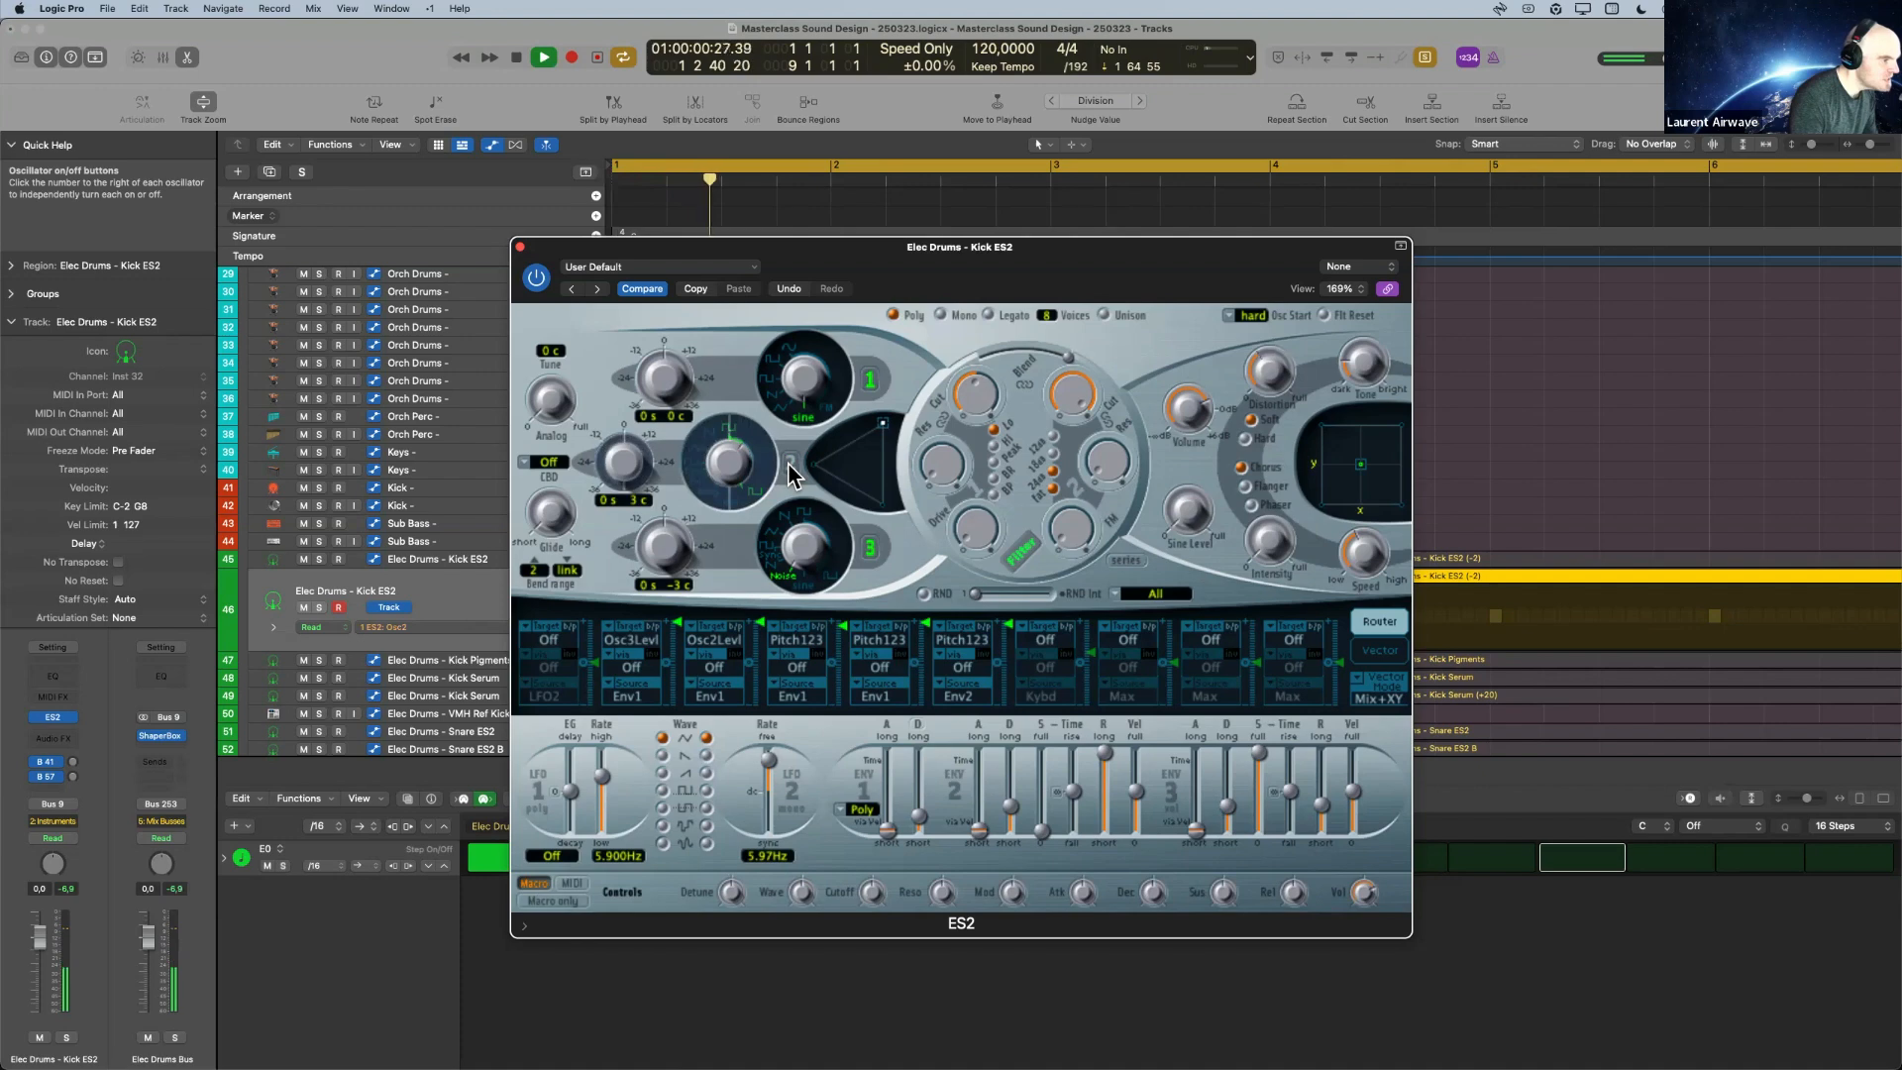
pyautogui.press('space')
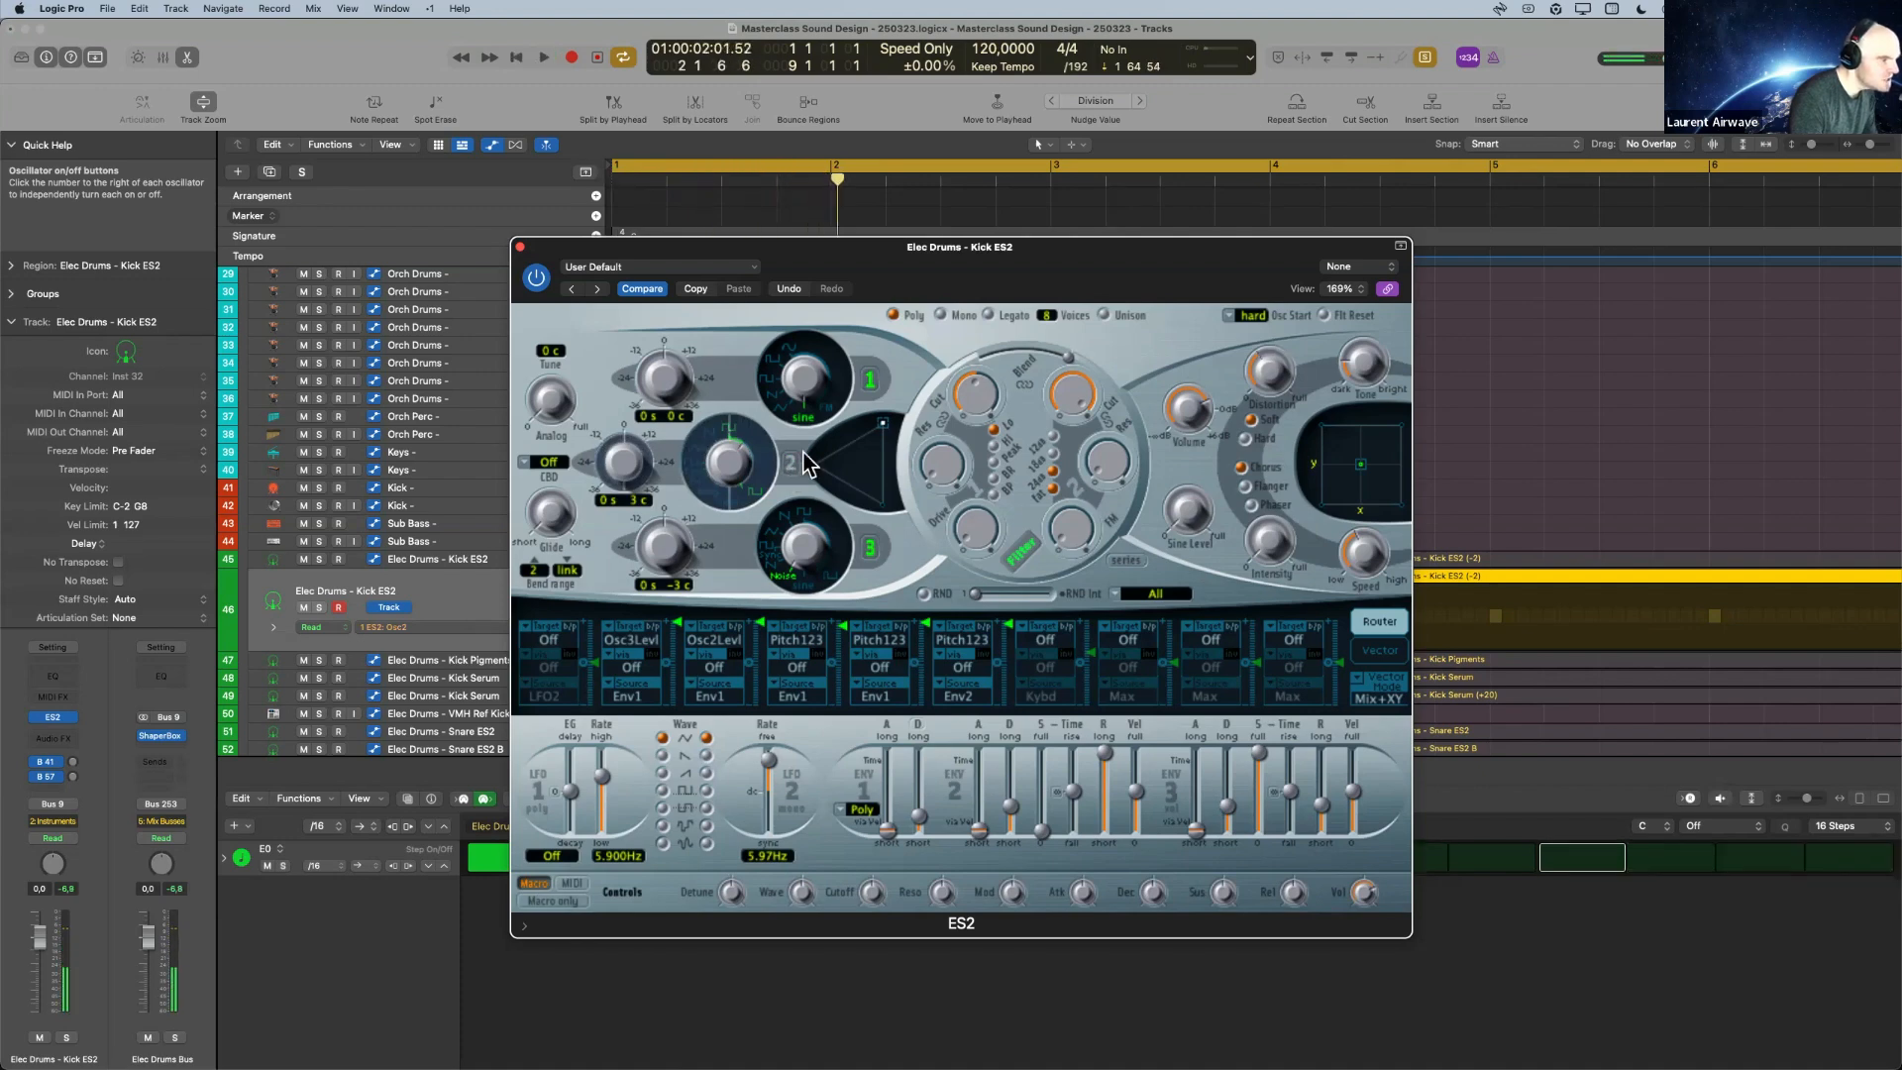
pyautogui.press('space')
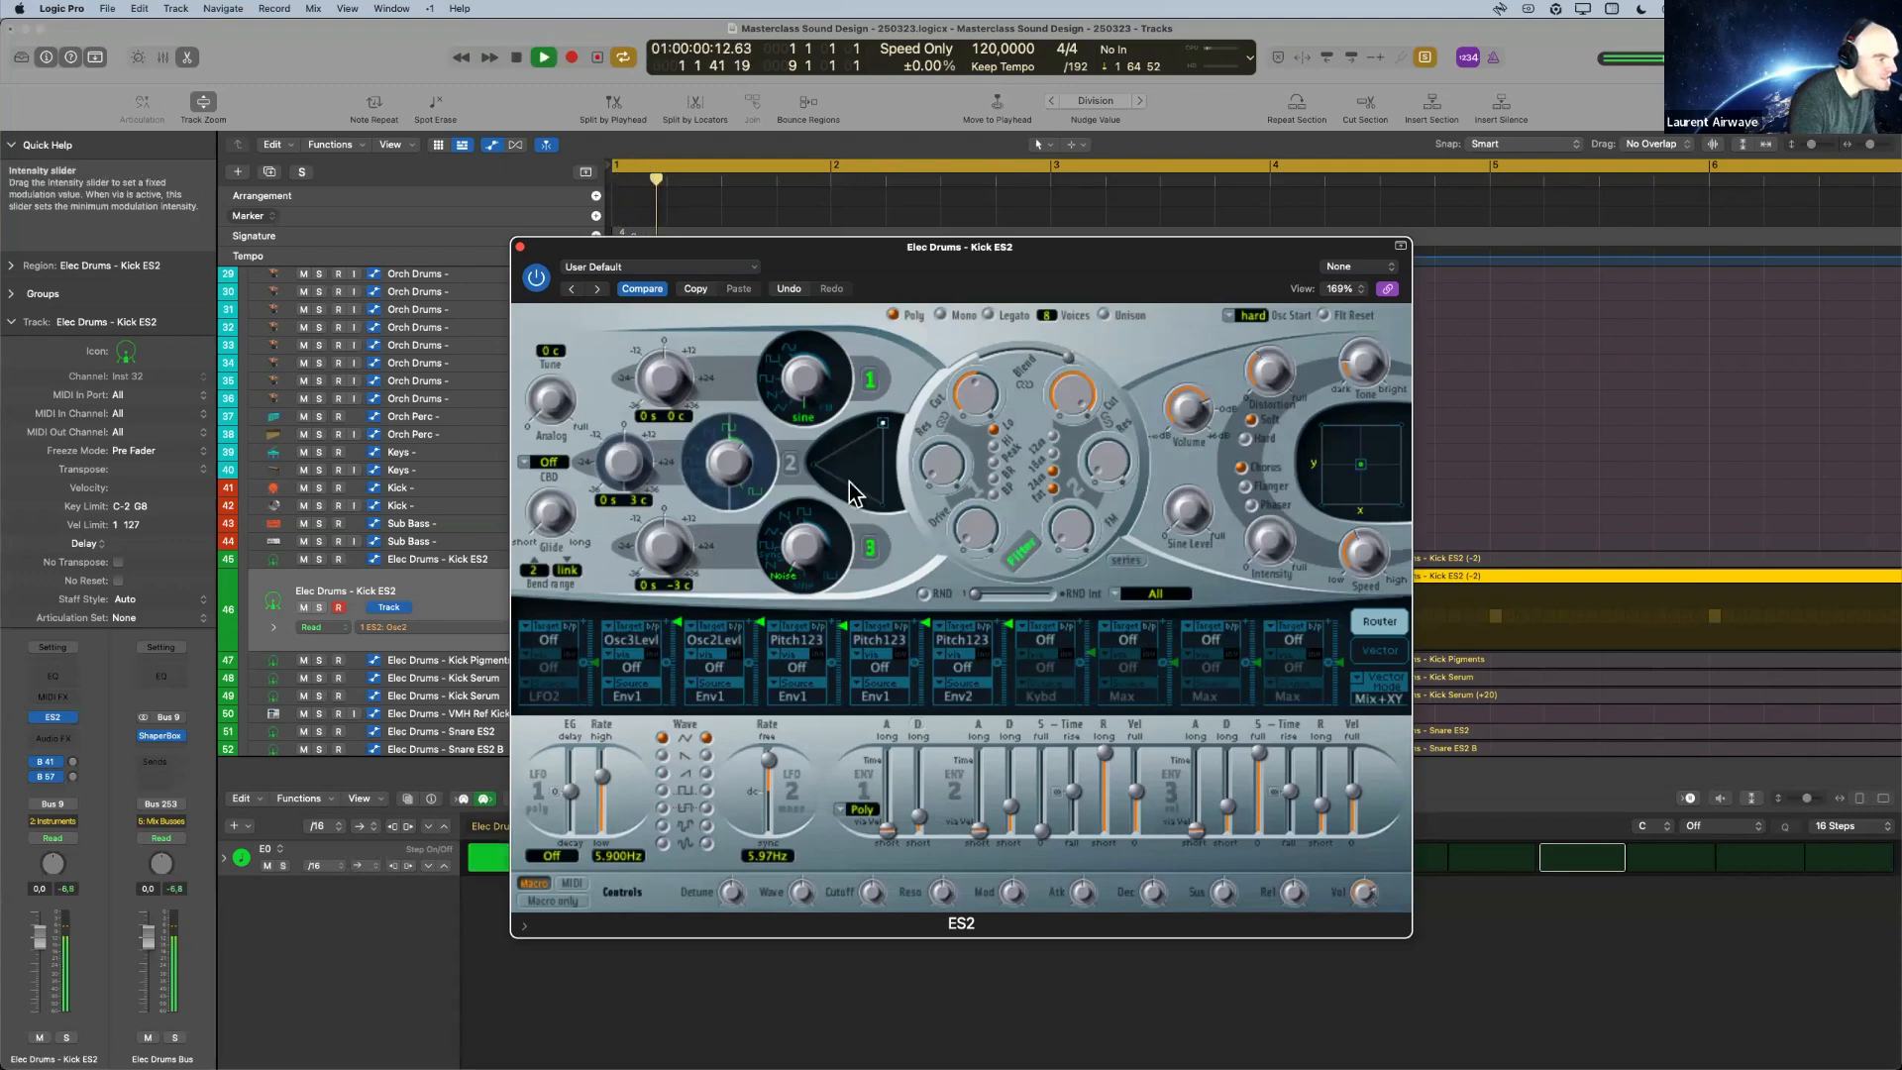
pyautogui.press('space')
# Switch oscillator 1 off as well and play oscillator 3's noise layer alone several times.
pyautogui.click(867, 382)
pyautogui.press('space')
pyautogui.press('space')
pyautogui.press('space')
pyautogui.press('space')
pyautogui.press('space')
pyautogui.press('space')
pyautogui.press('space')
pyautogui.press('space')
# Switch oscillator 2 back on and oscillator 3 off, and play oscillator 2 on its own.
pyautogui.click(790, 463)
pyautogui.click(868, 547)
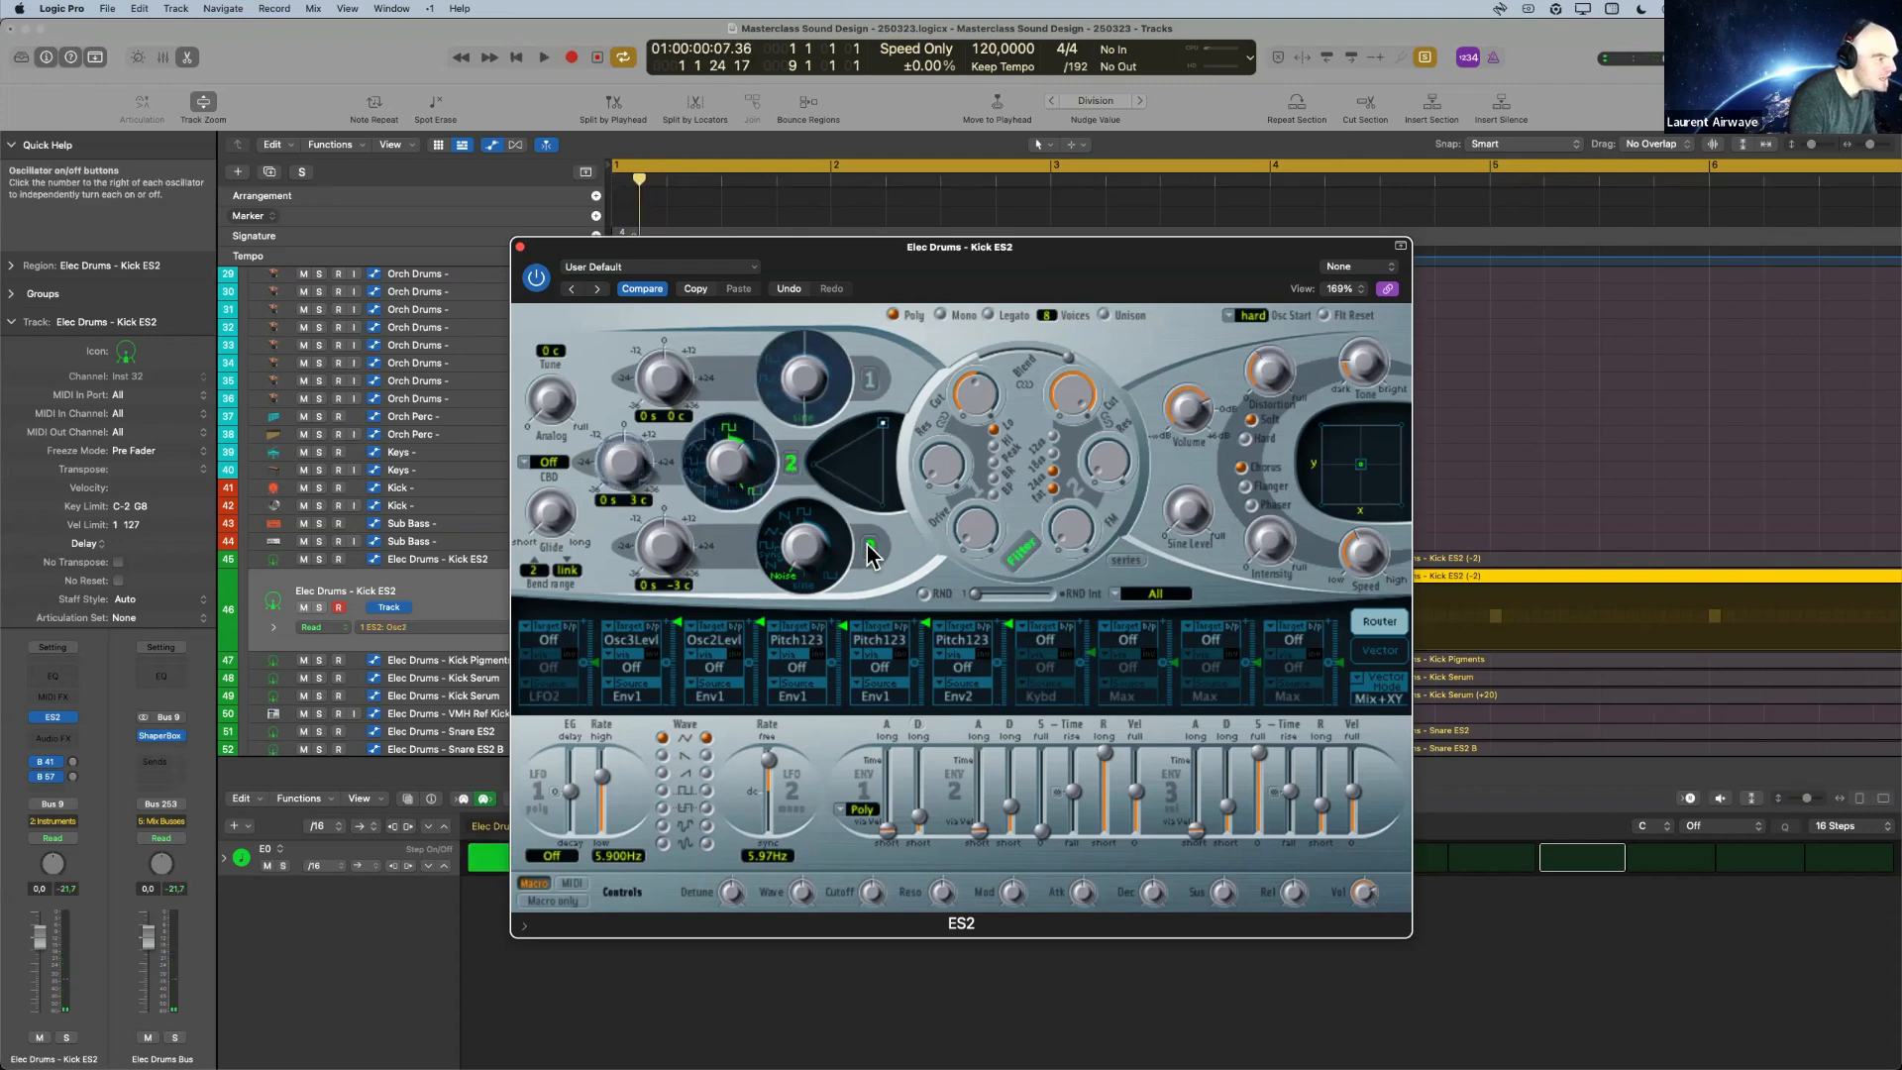
pyautogui.press('space')
pyautogui.click(868, 547)
pyautogui.press('space')
pyautogui.press('space')
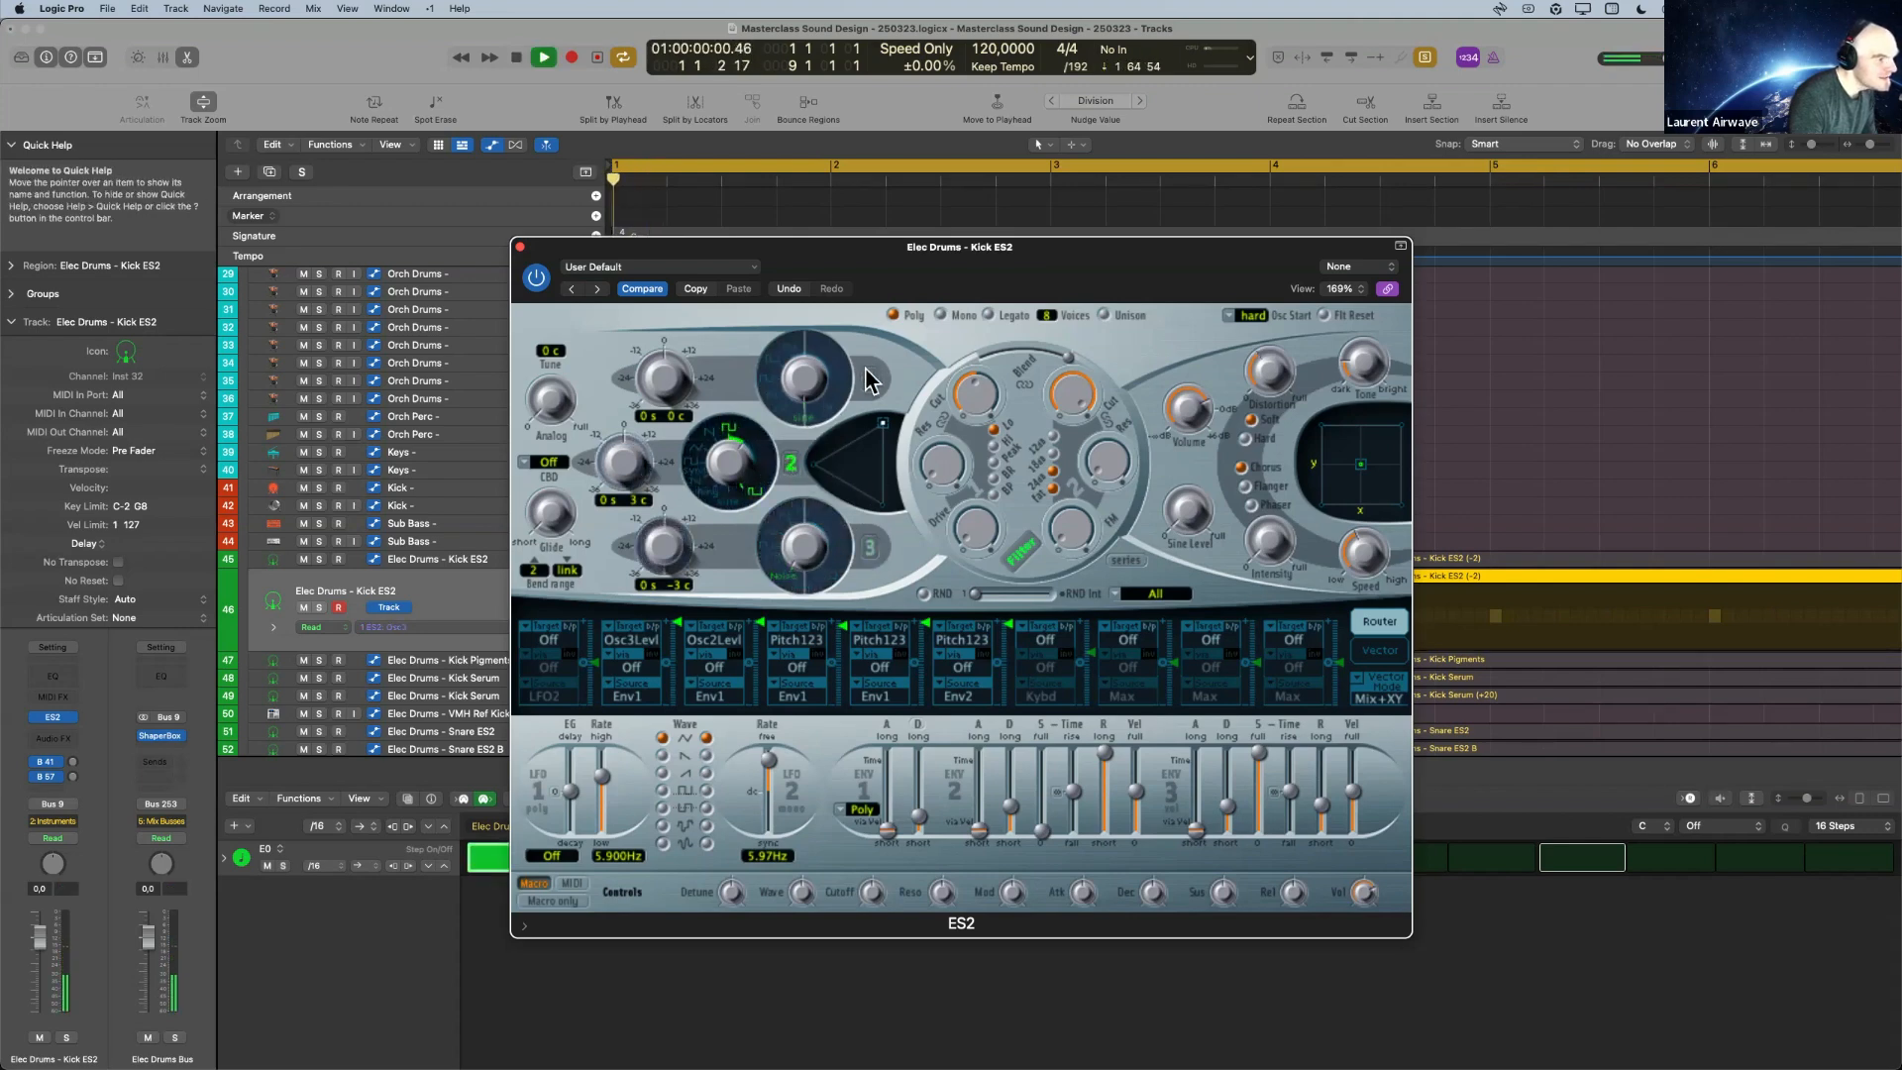
pyautogui.press('space')
pyautogui.press('space')
pyautogui.press('space')
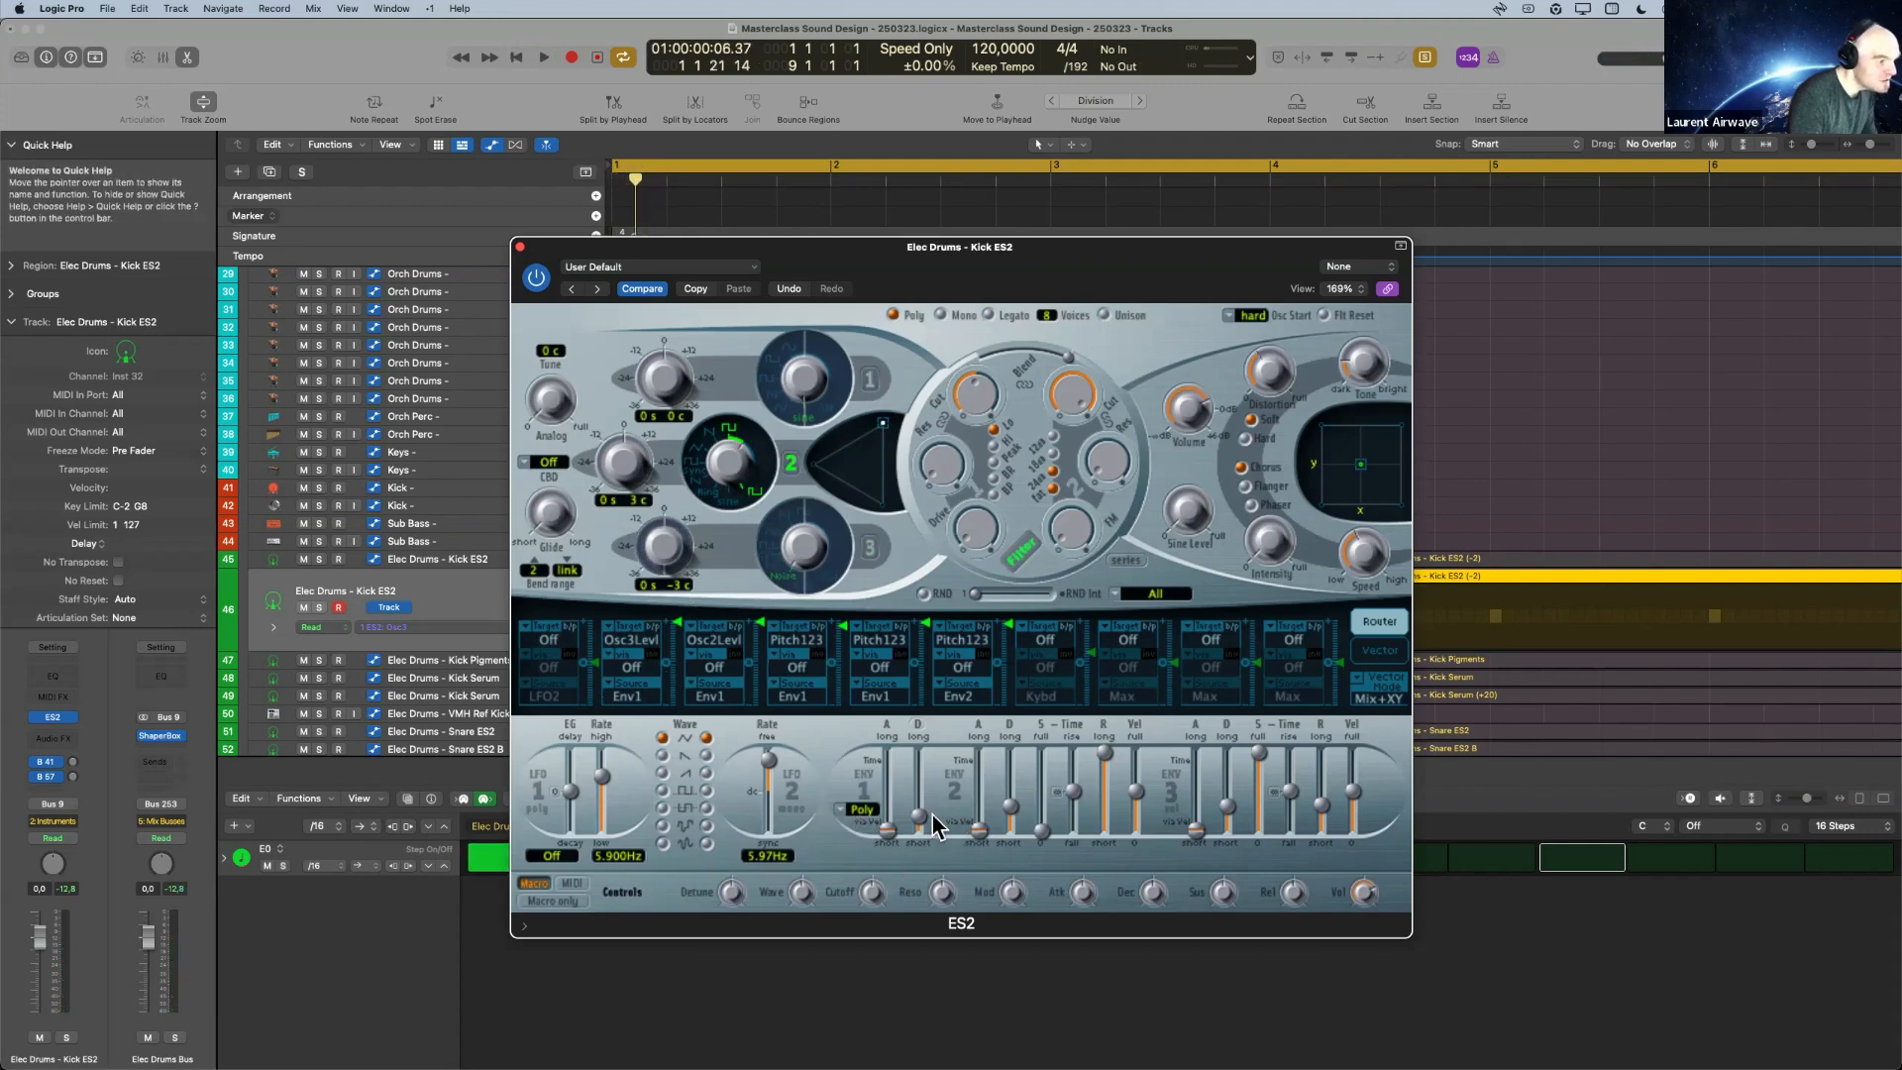
# Switch oscillator 1 back on and play it together with oscillator 2.
pyautogui.click(867, 378)
pyautogui.press('space')
pyautogui.press('space')
# Try a much lower intensity for the Env1 to Pitch123 modulation in the fifth slot and play the kick.
pyautogui.click(931, 622)
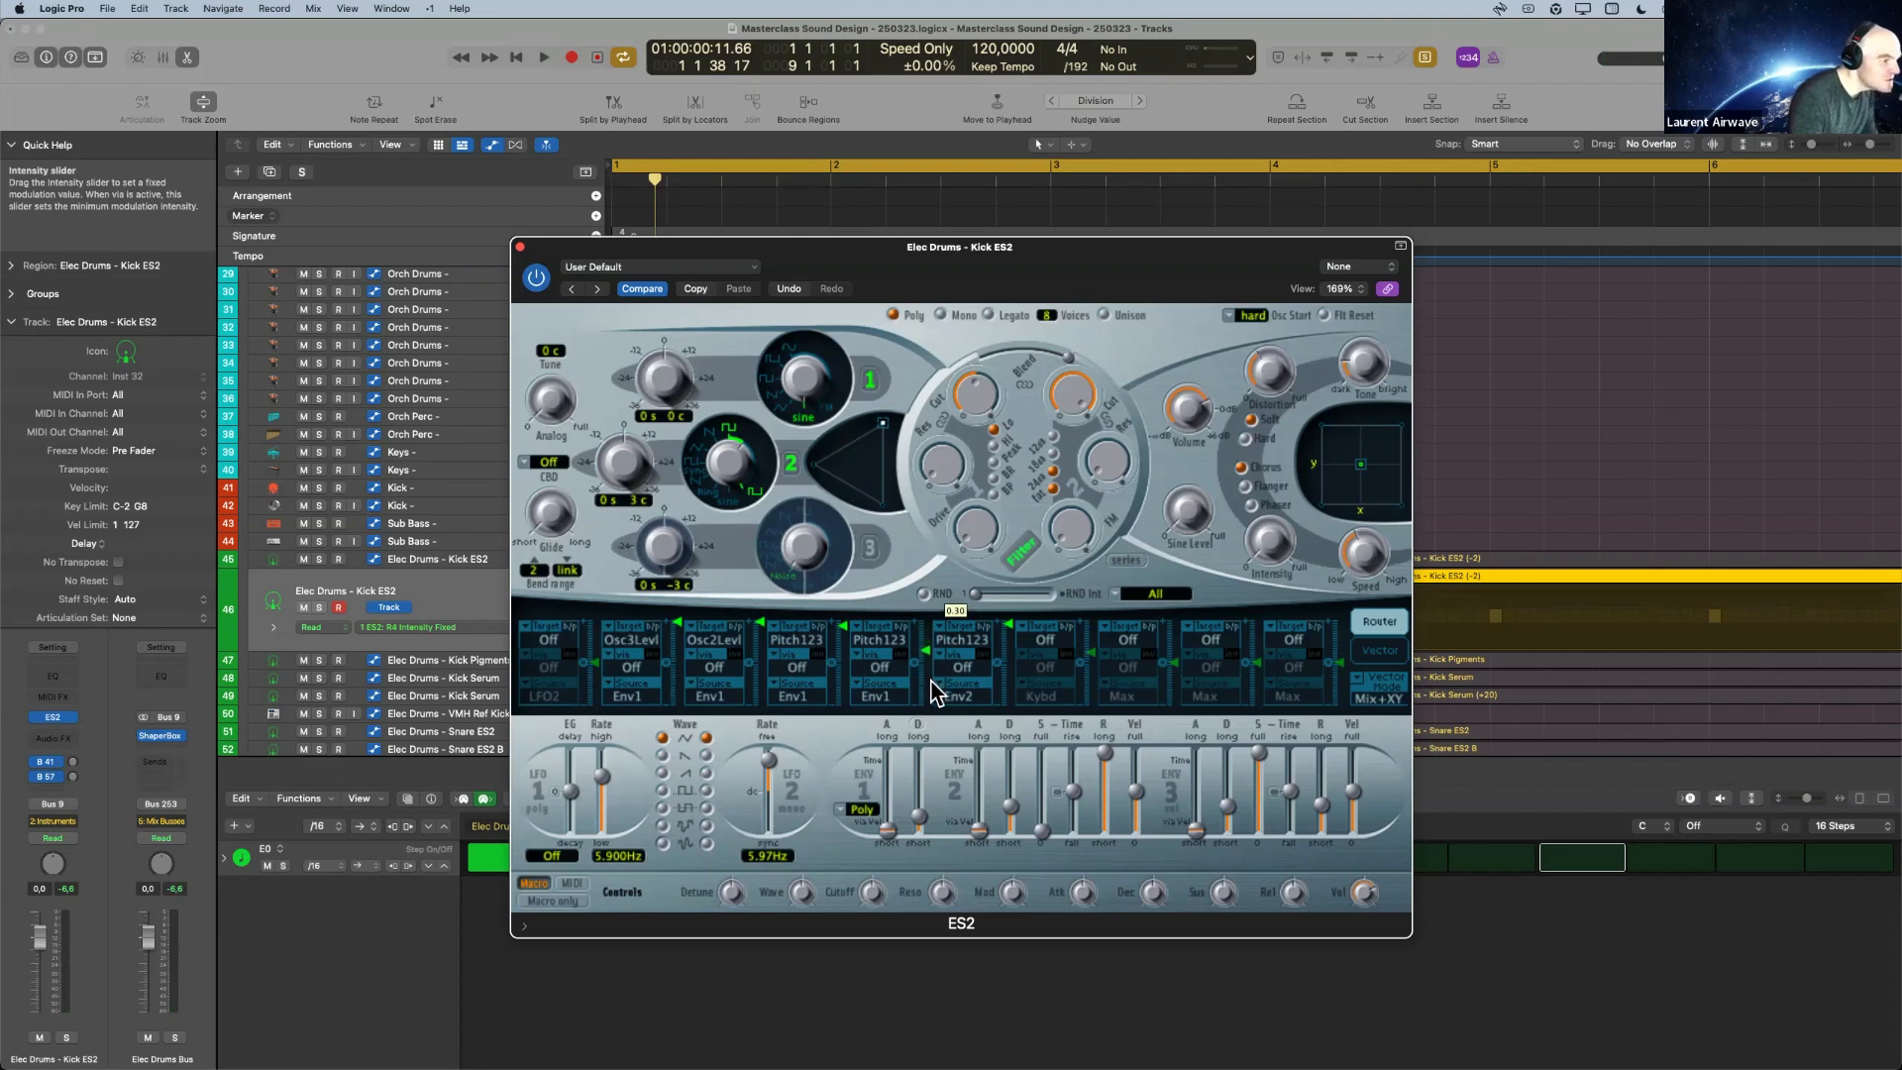
pyautogui.press('space')
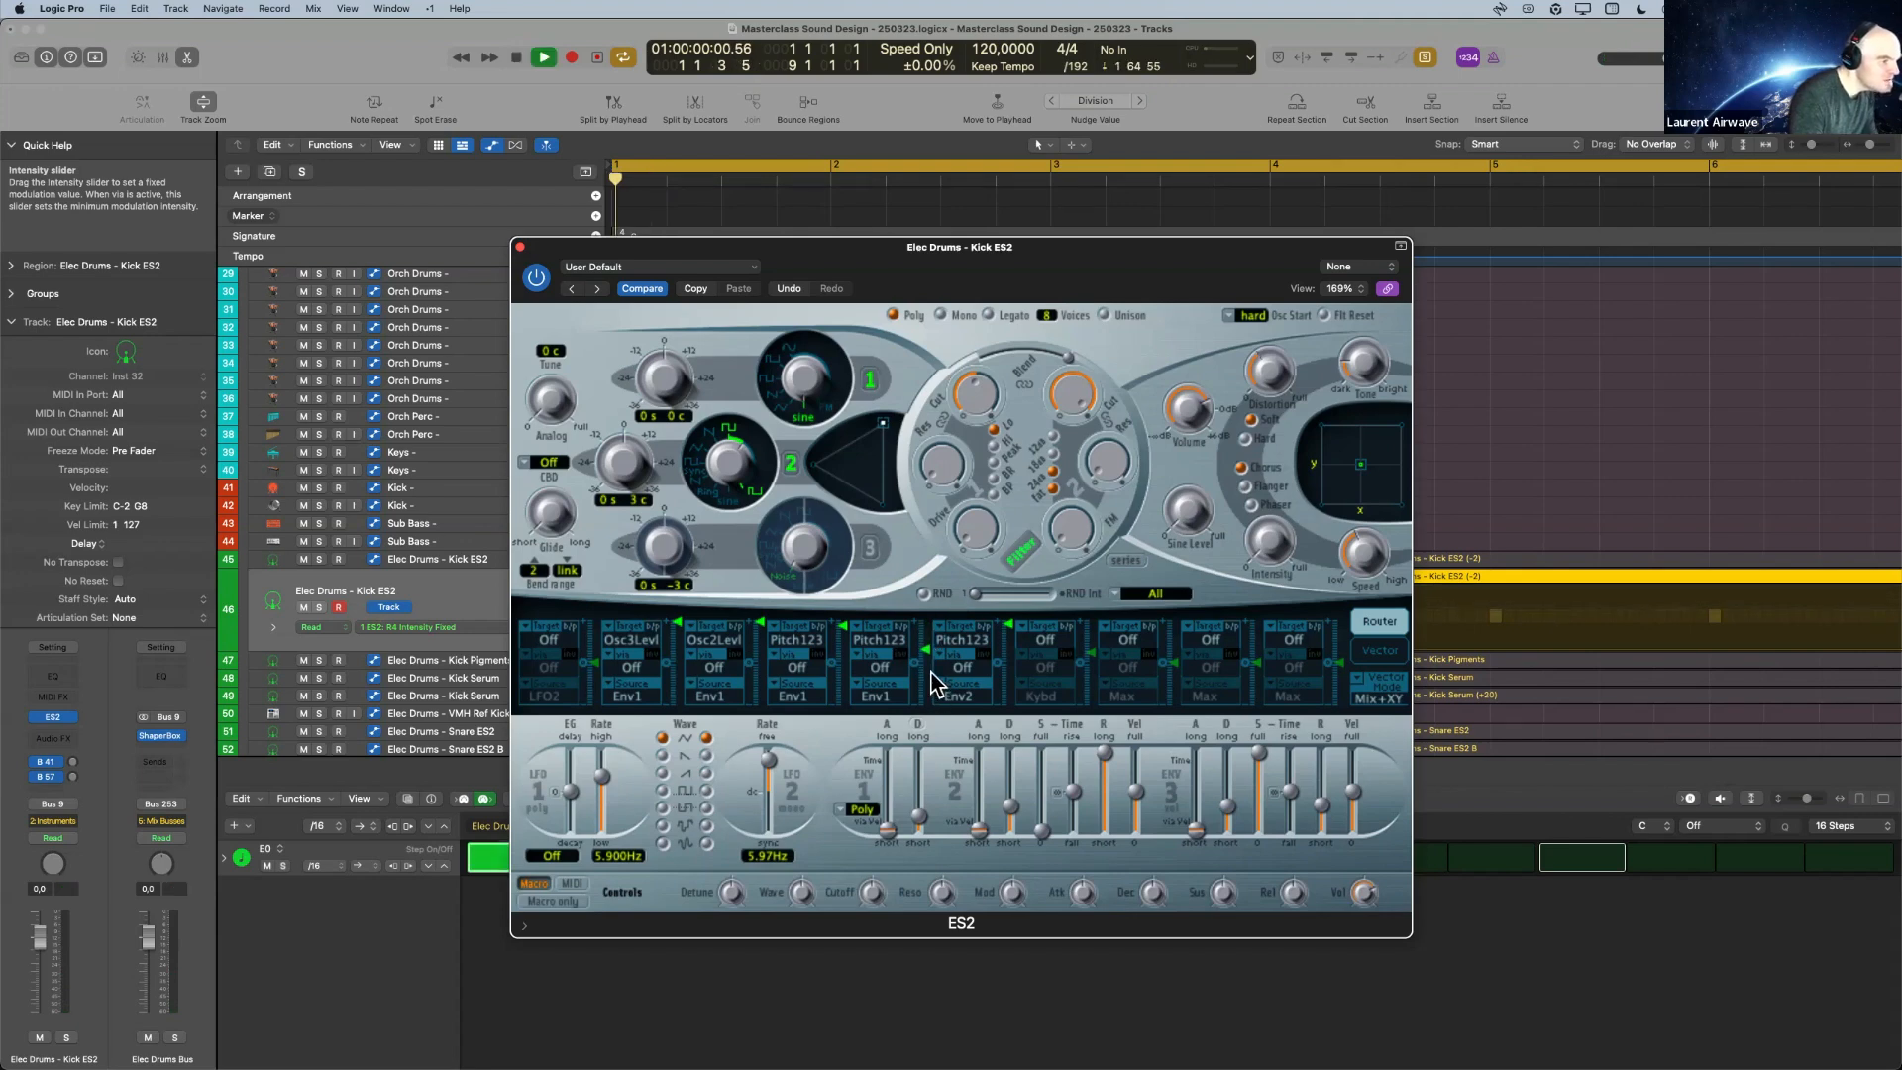
pyautogui.press('space')
# Raise the fifth slot's Env1 to Pitch123 intensity again and play the kick between adjustments.
pyautogui.moveTo(928, 652); pyautogui.dragTo(928, 637)
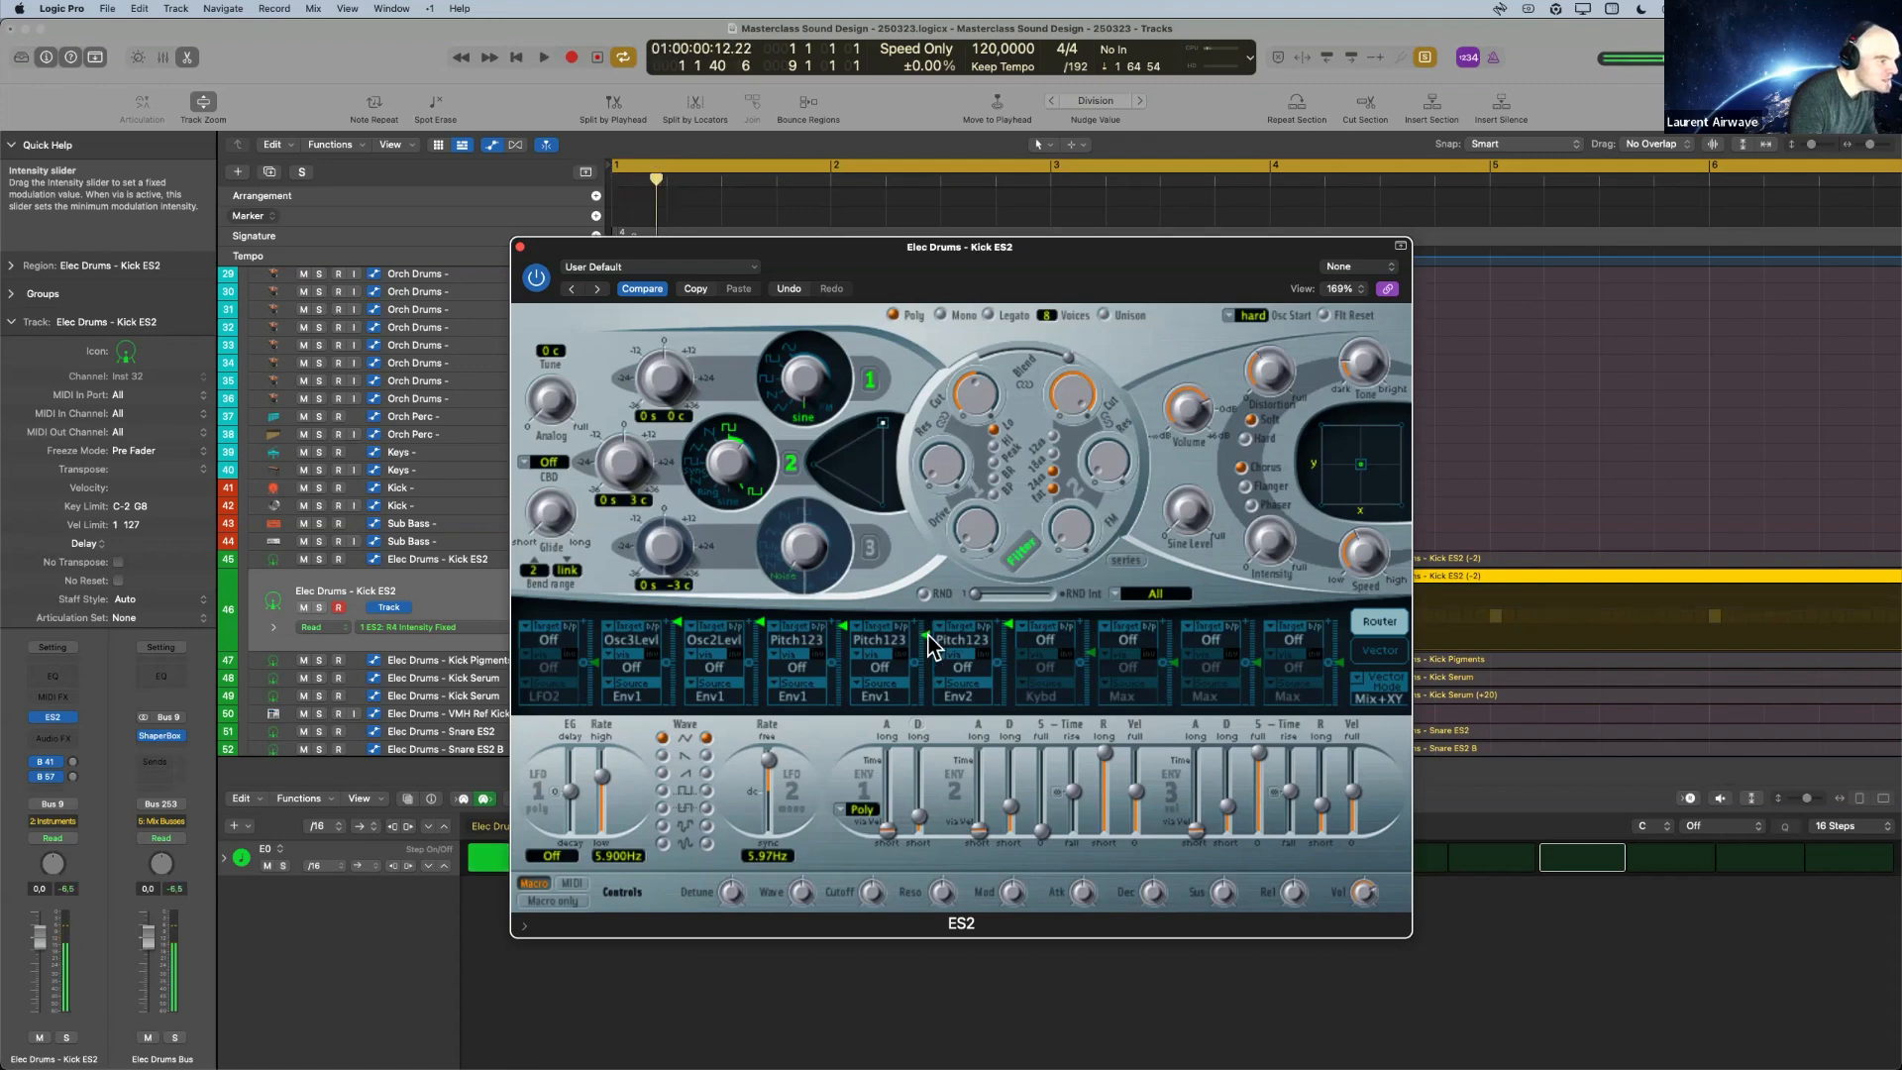
pyautogui.press('space')
pyautogui.moveTo(929, 629); pyautogui.dragTo(934, 642)
pyautogui.press('space')
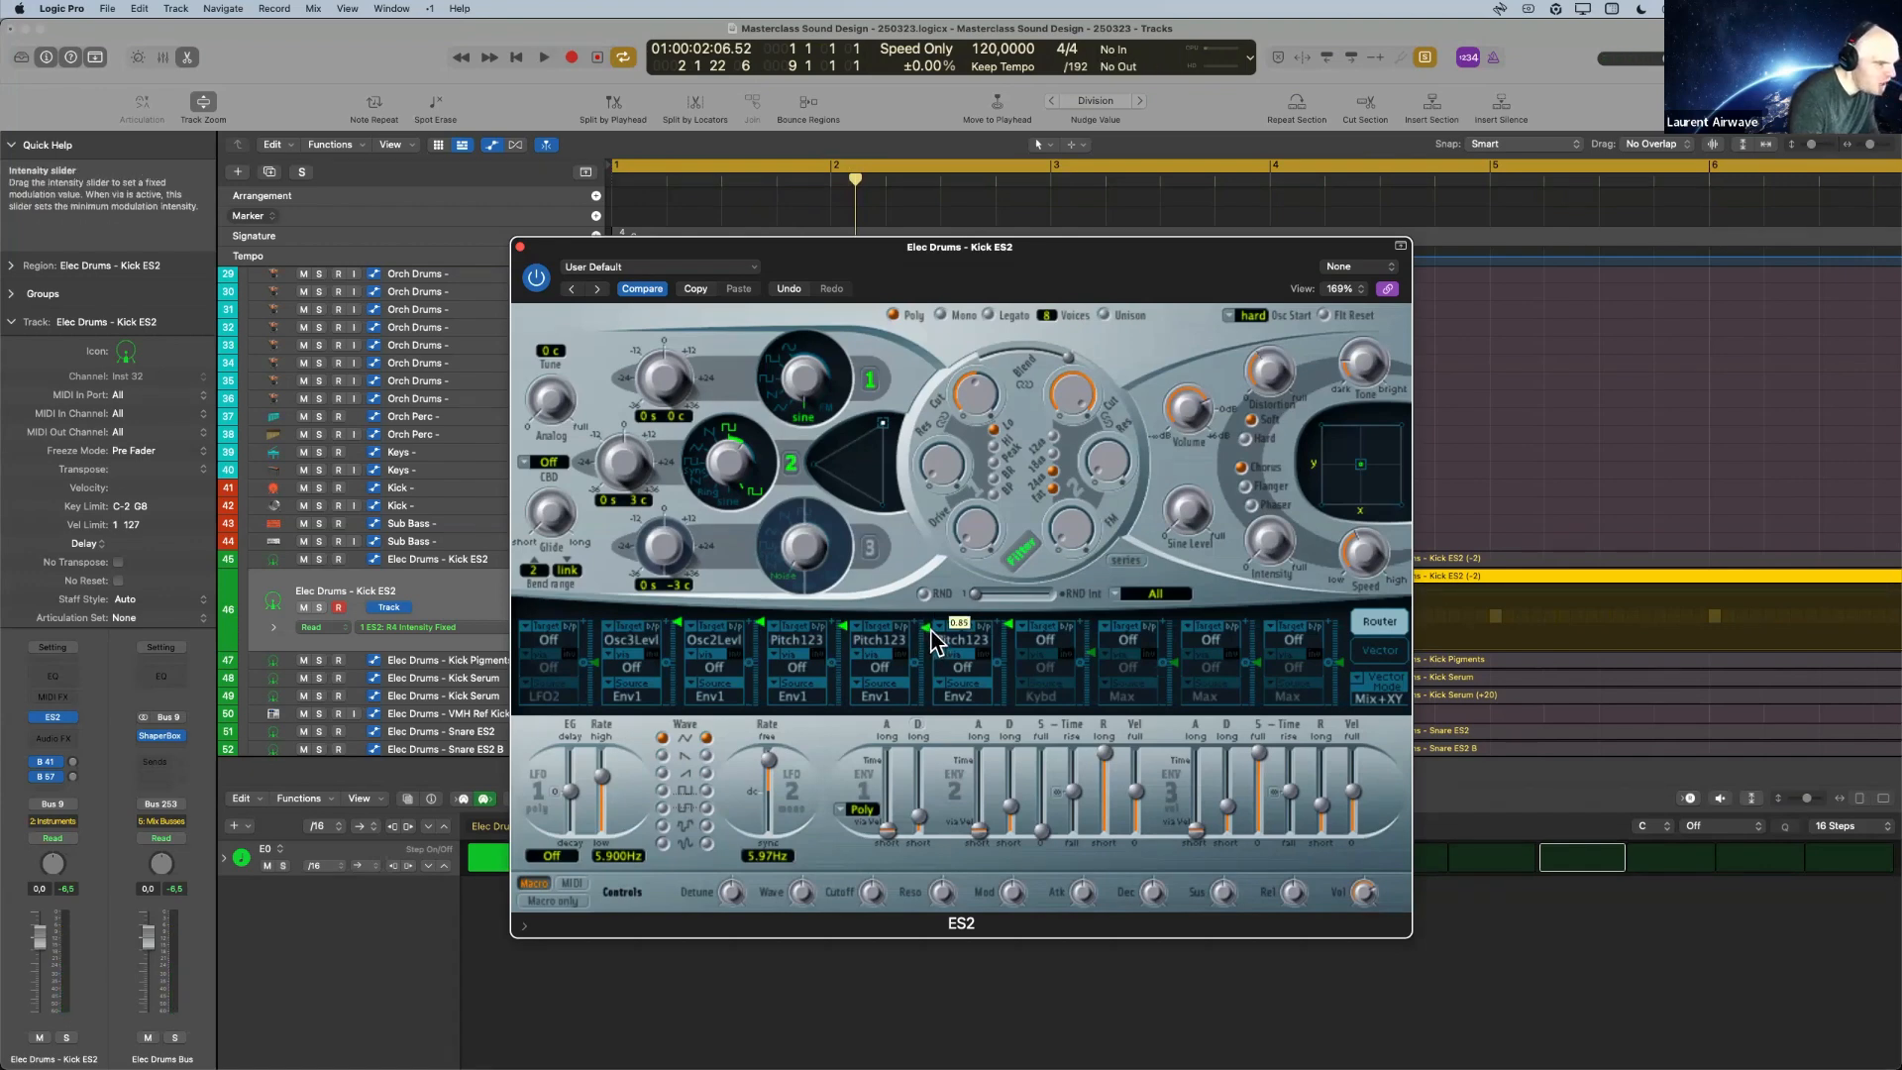
pyautogui.press('space')
# Fine-tune the fifth slot's pitch modulation intensity to about 0.85 and audition the kick repeatedly.
pyautogui.press('space')
pyautogui.moveTo(929, 637); pyautogui.dragTo(929, 632)
pyautogui.press('space')
pyautogui.press('space')
pyautogui.press('space')
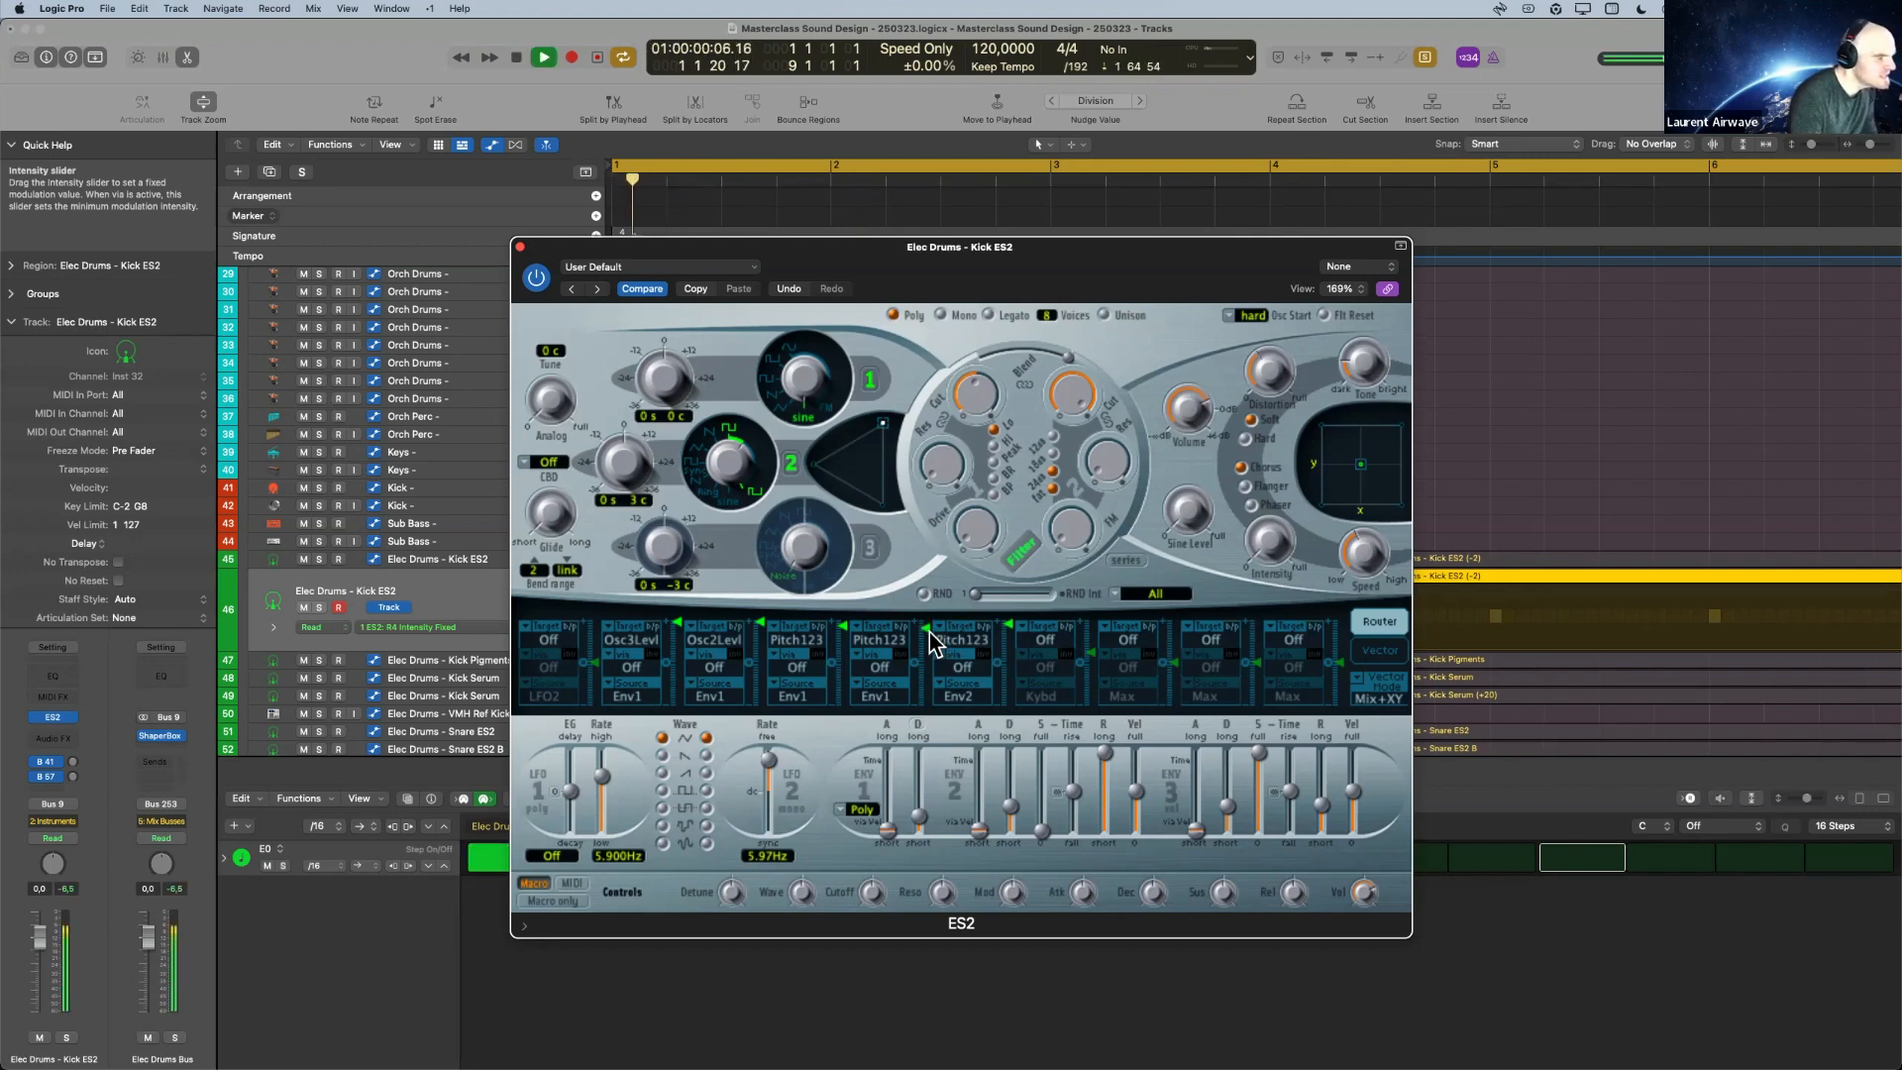
pyautogui.press('space')
pyautogui.press('space')
pyautogui.press('space')
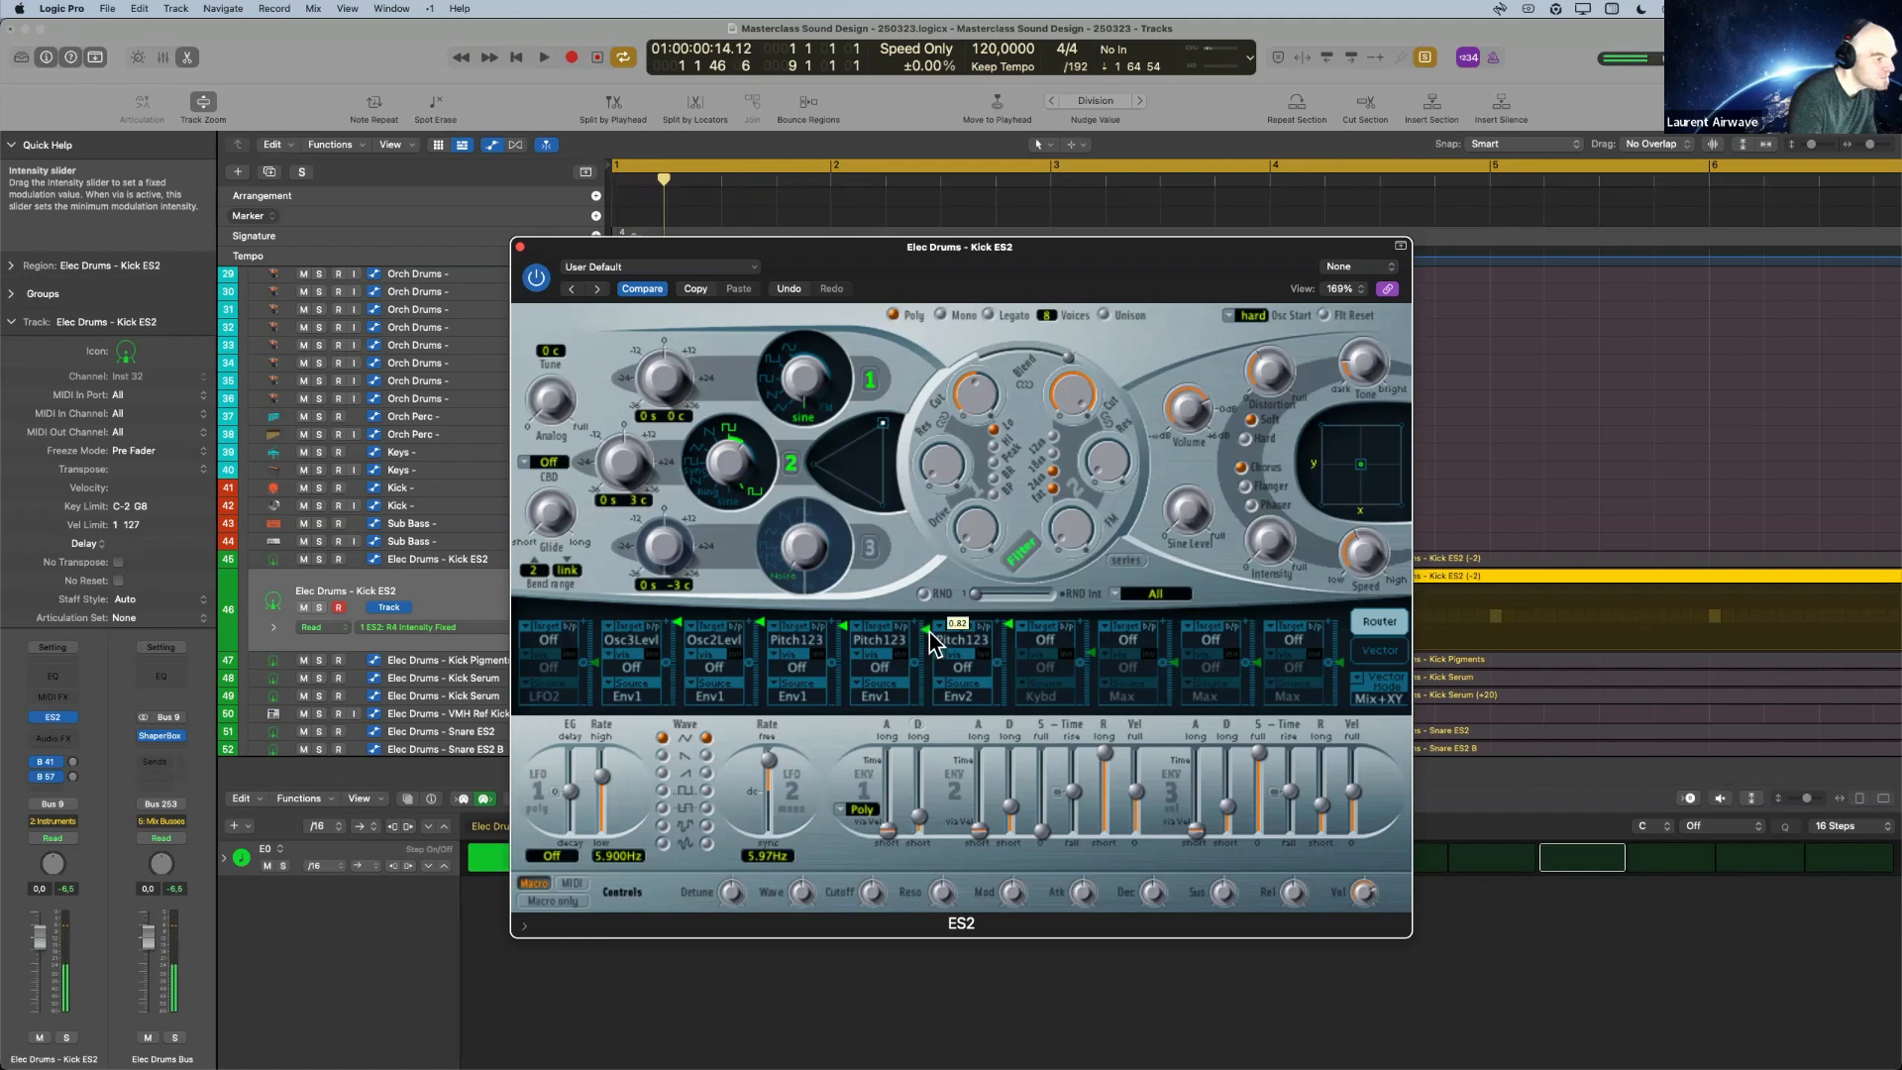
pyautogui.press('space')
pyautogui.press('space')
pyautogui.press('space')
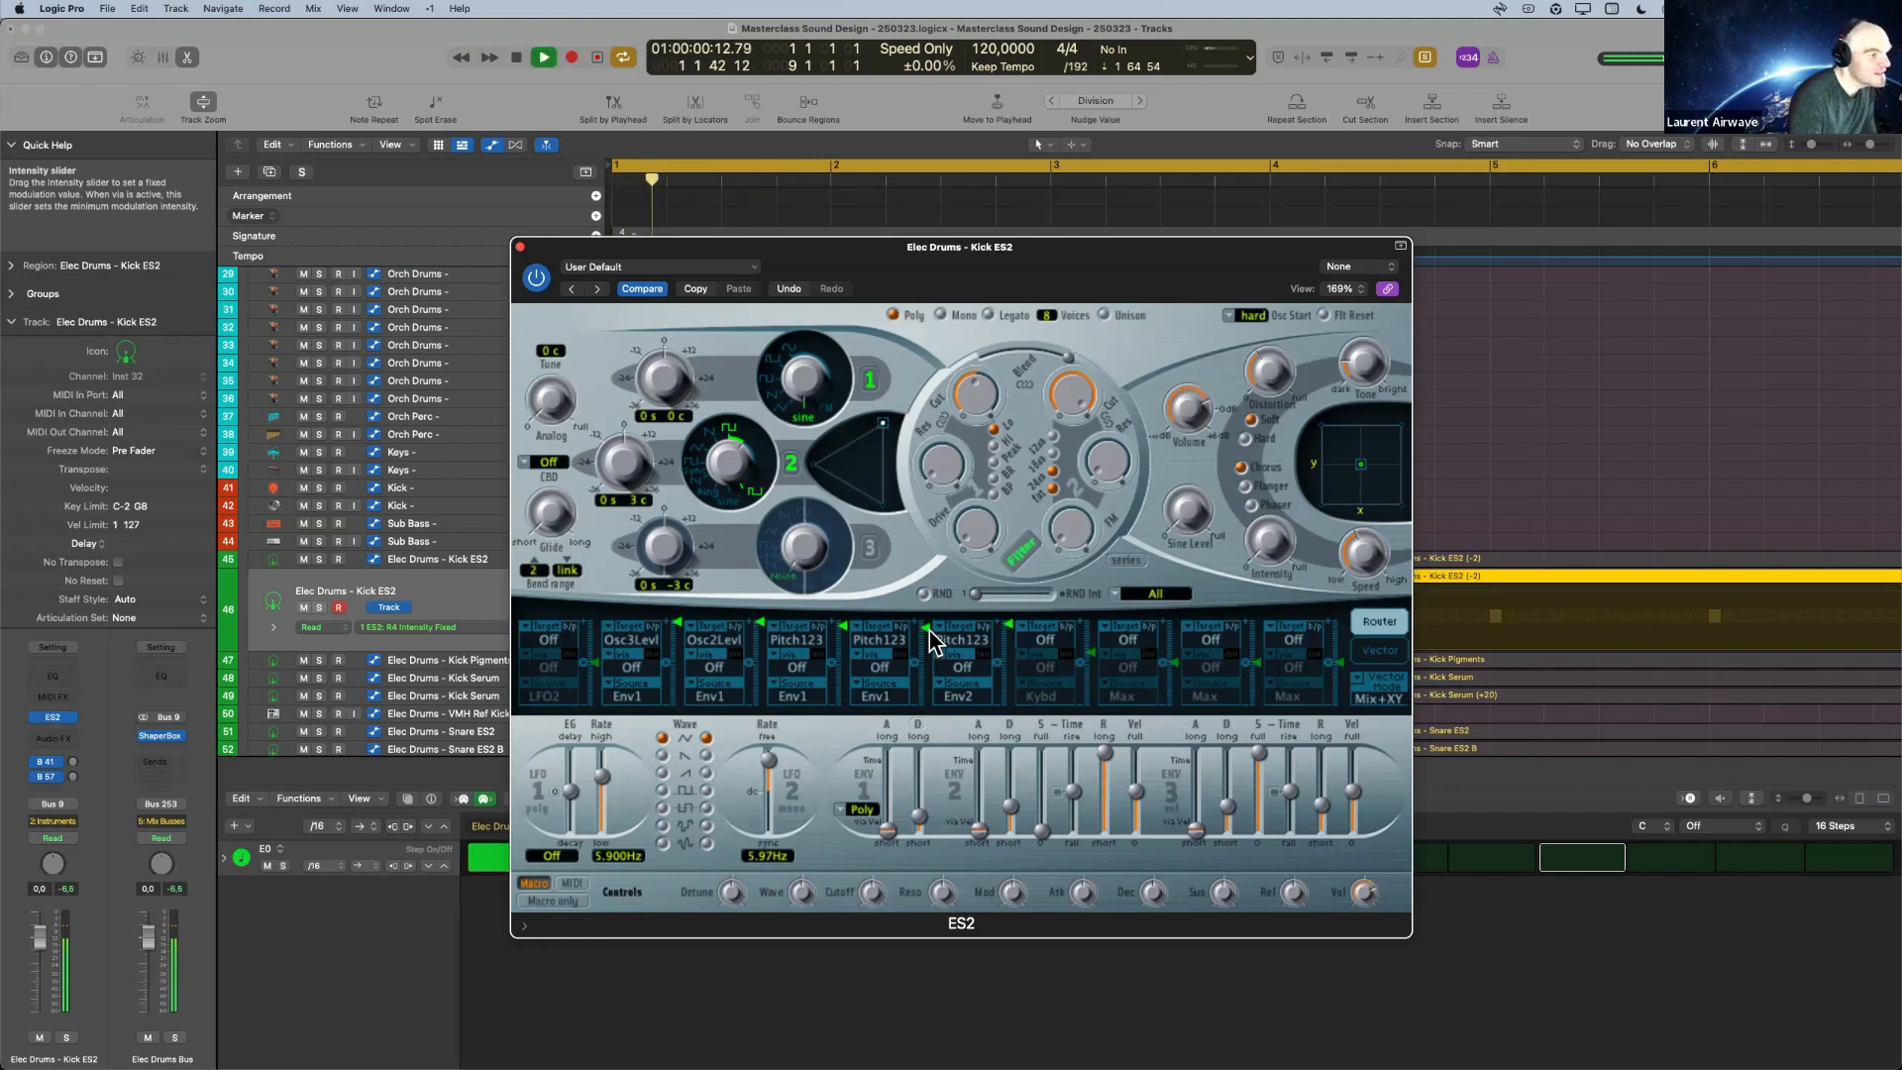
pyautogui.press('space')
pyautogui.press('space')
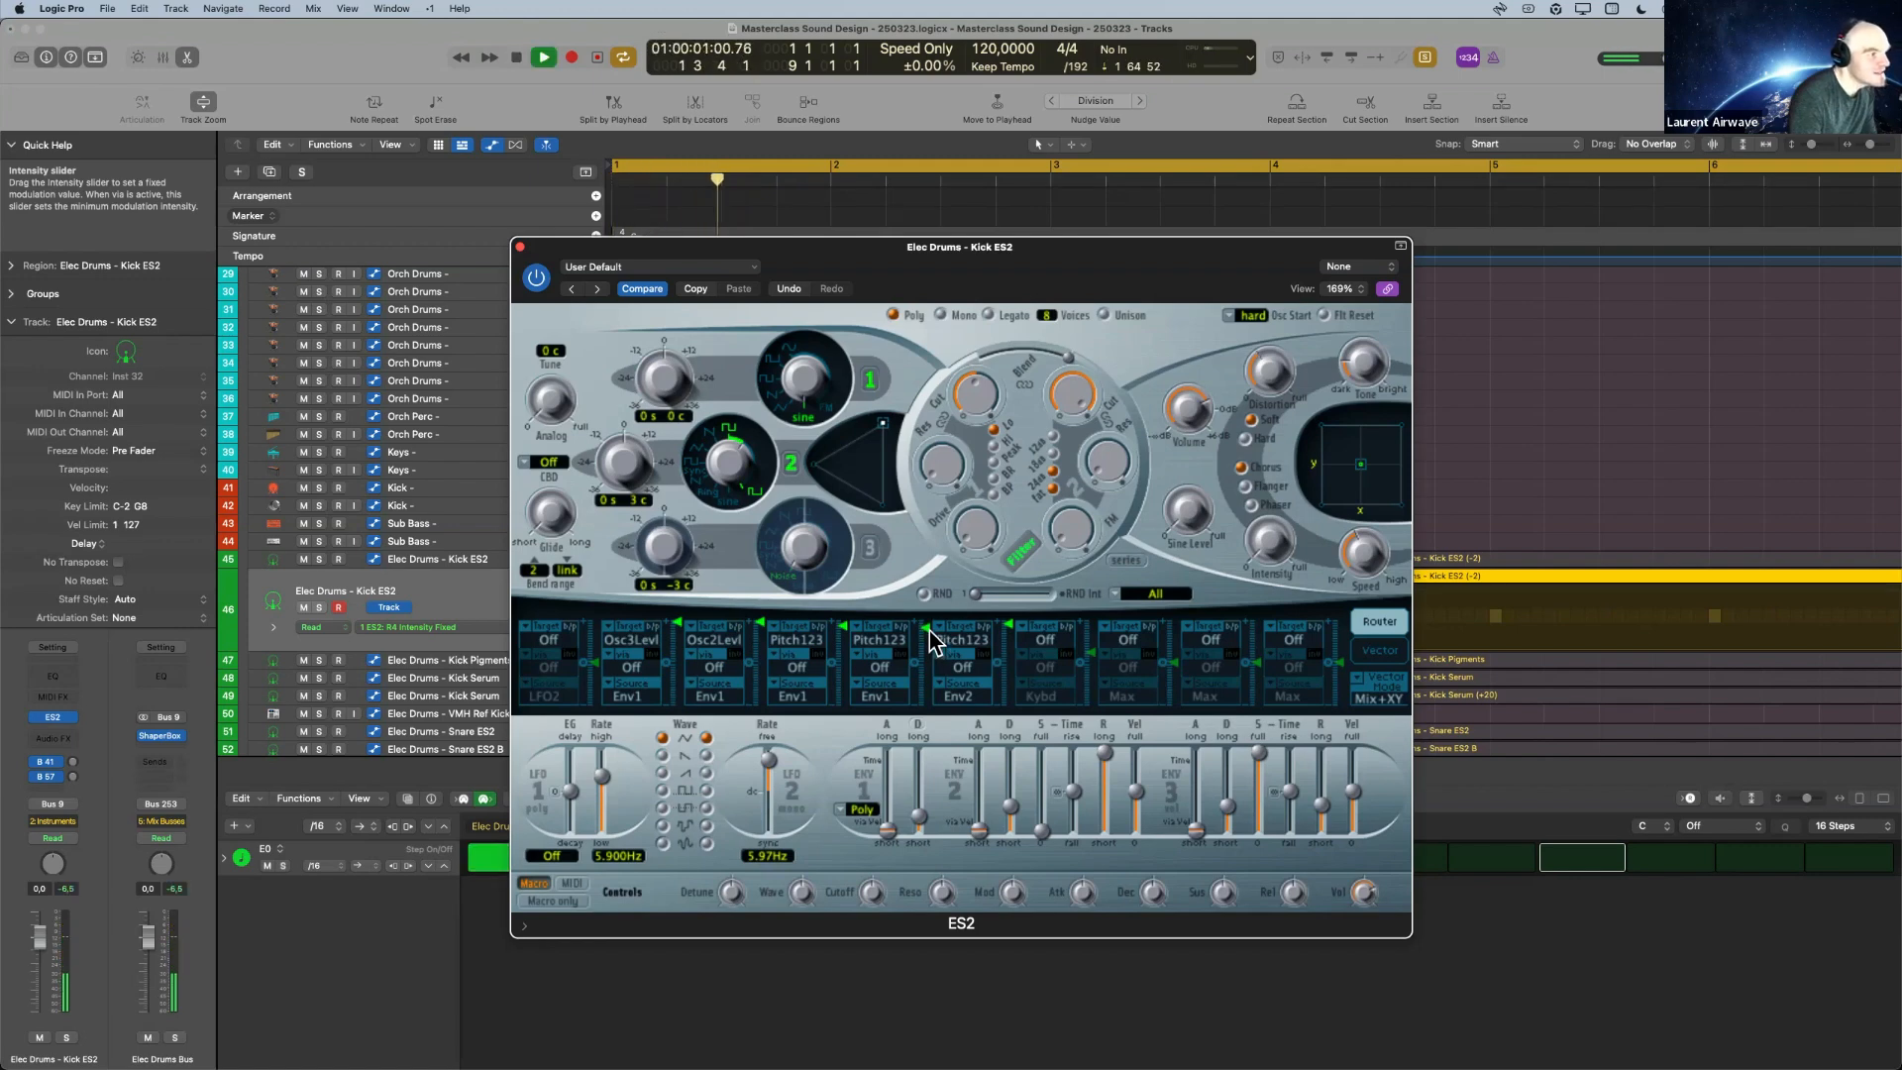
pyautogui.press('space')
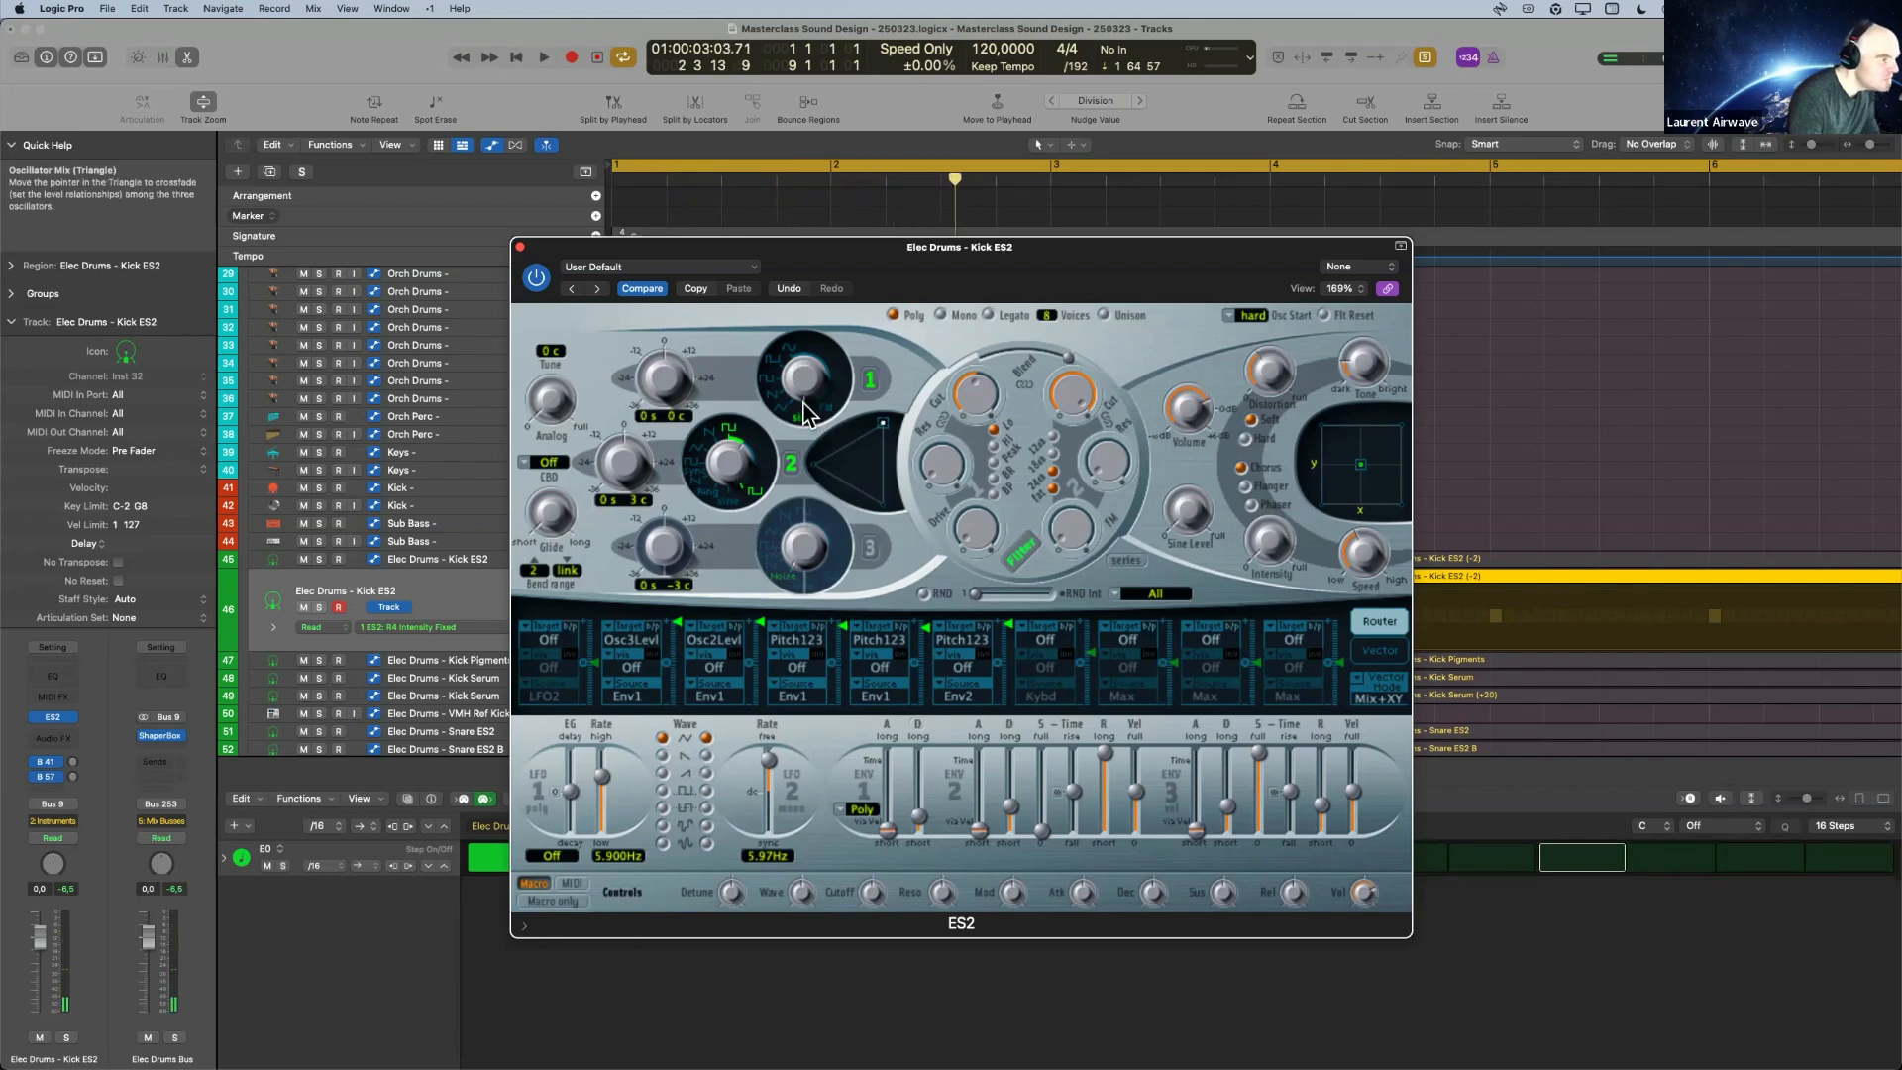
# Close the ES2 window, play the Kick ES2 on track 45 for comparison and move back to track 46.
pyautogui.click(521, 246)
pyautogui.click(499, 560)
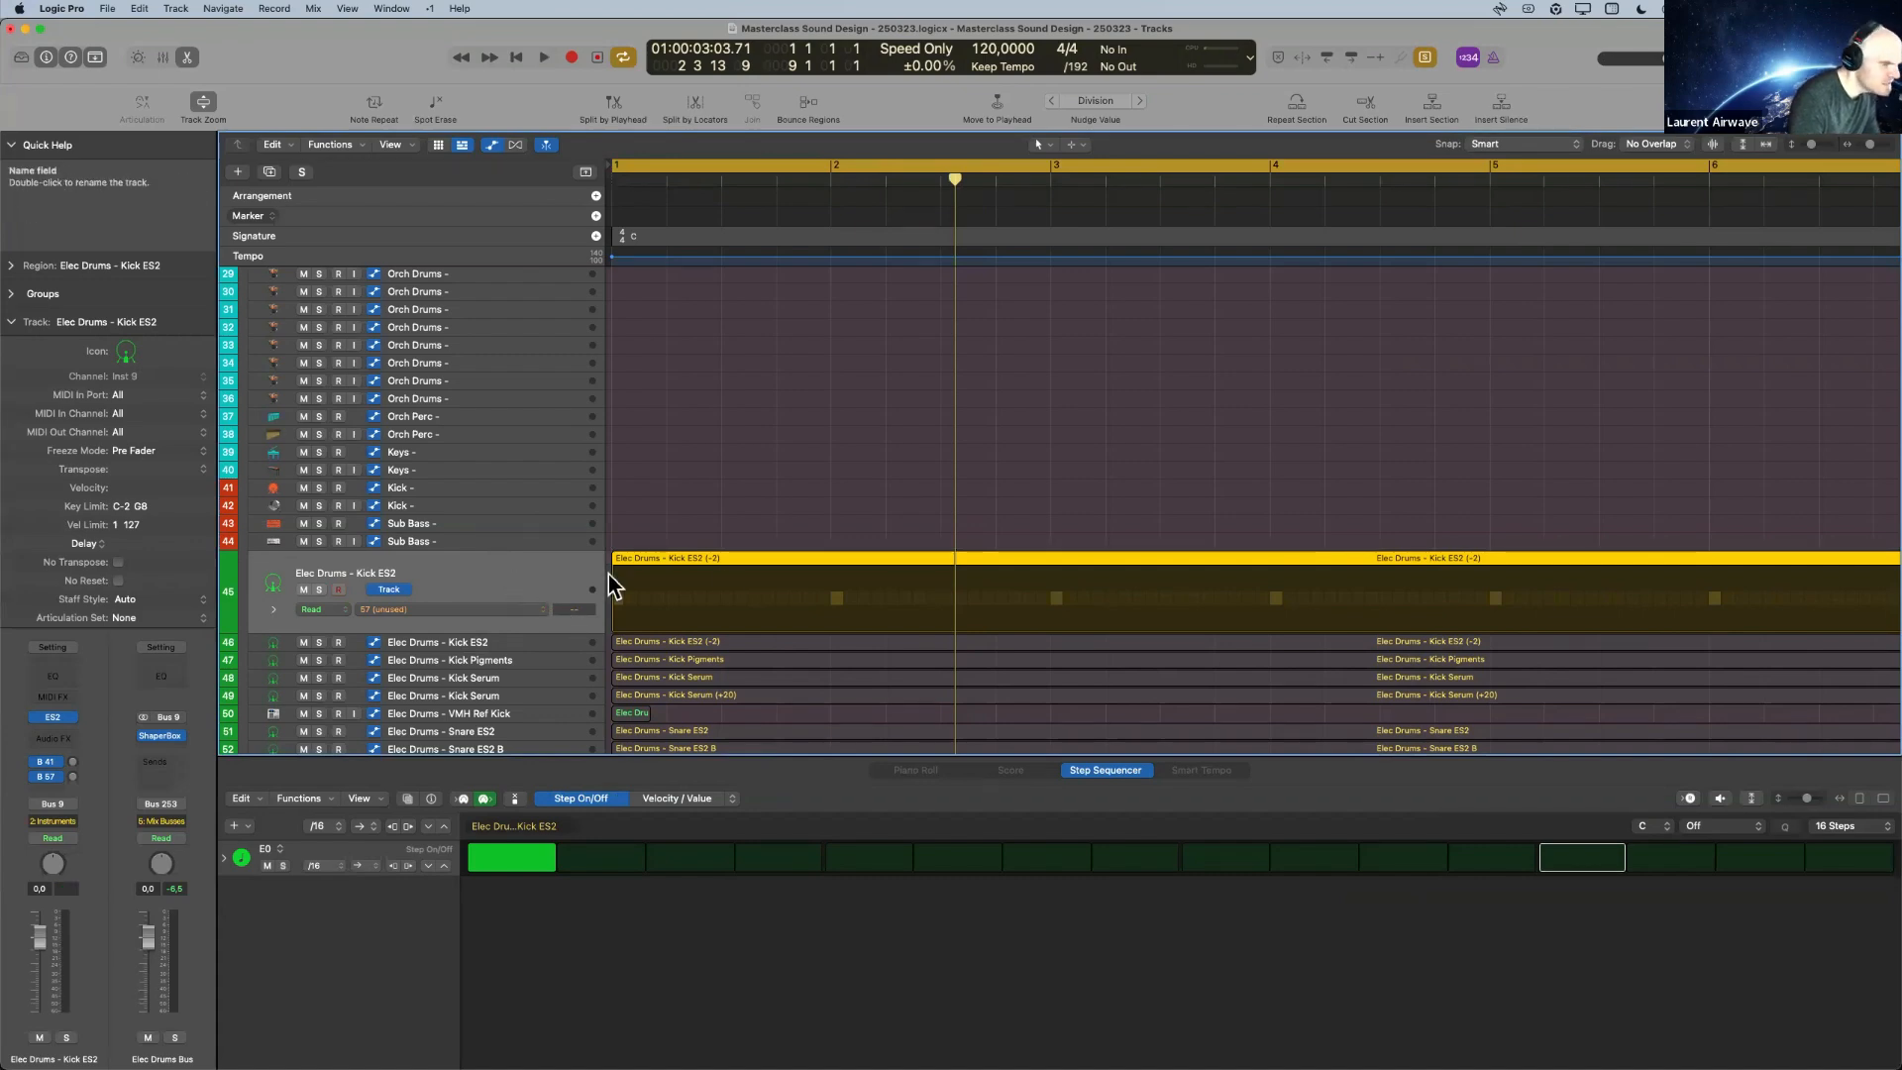
pyautogui.press('space')
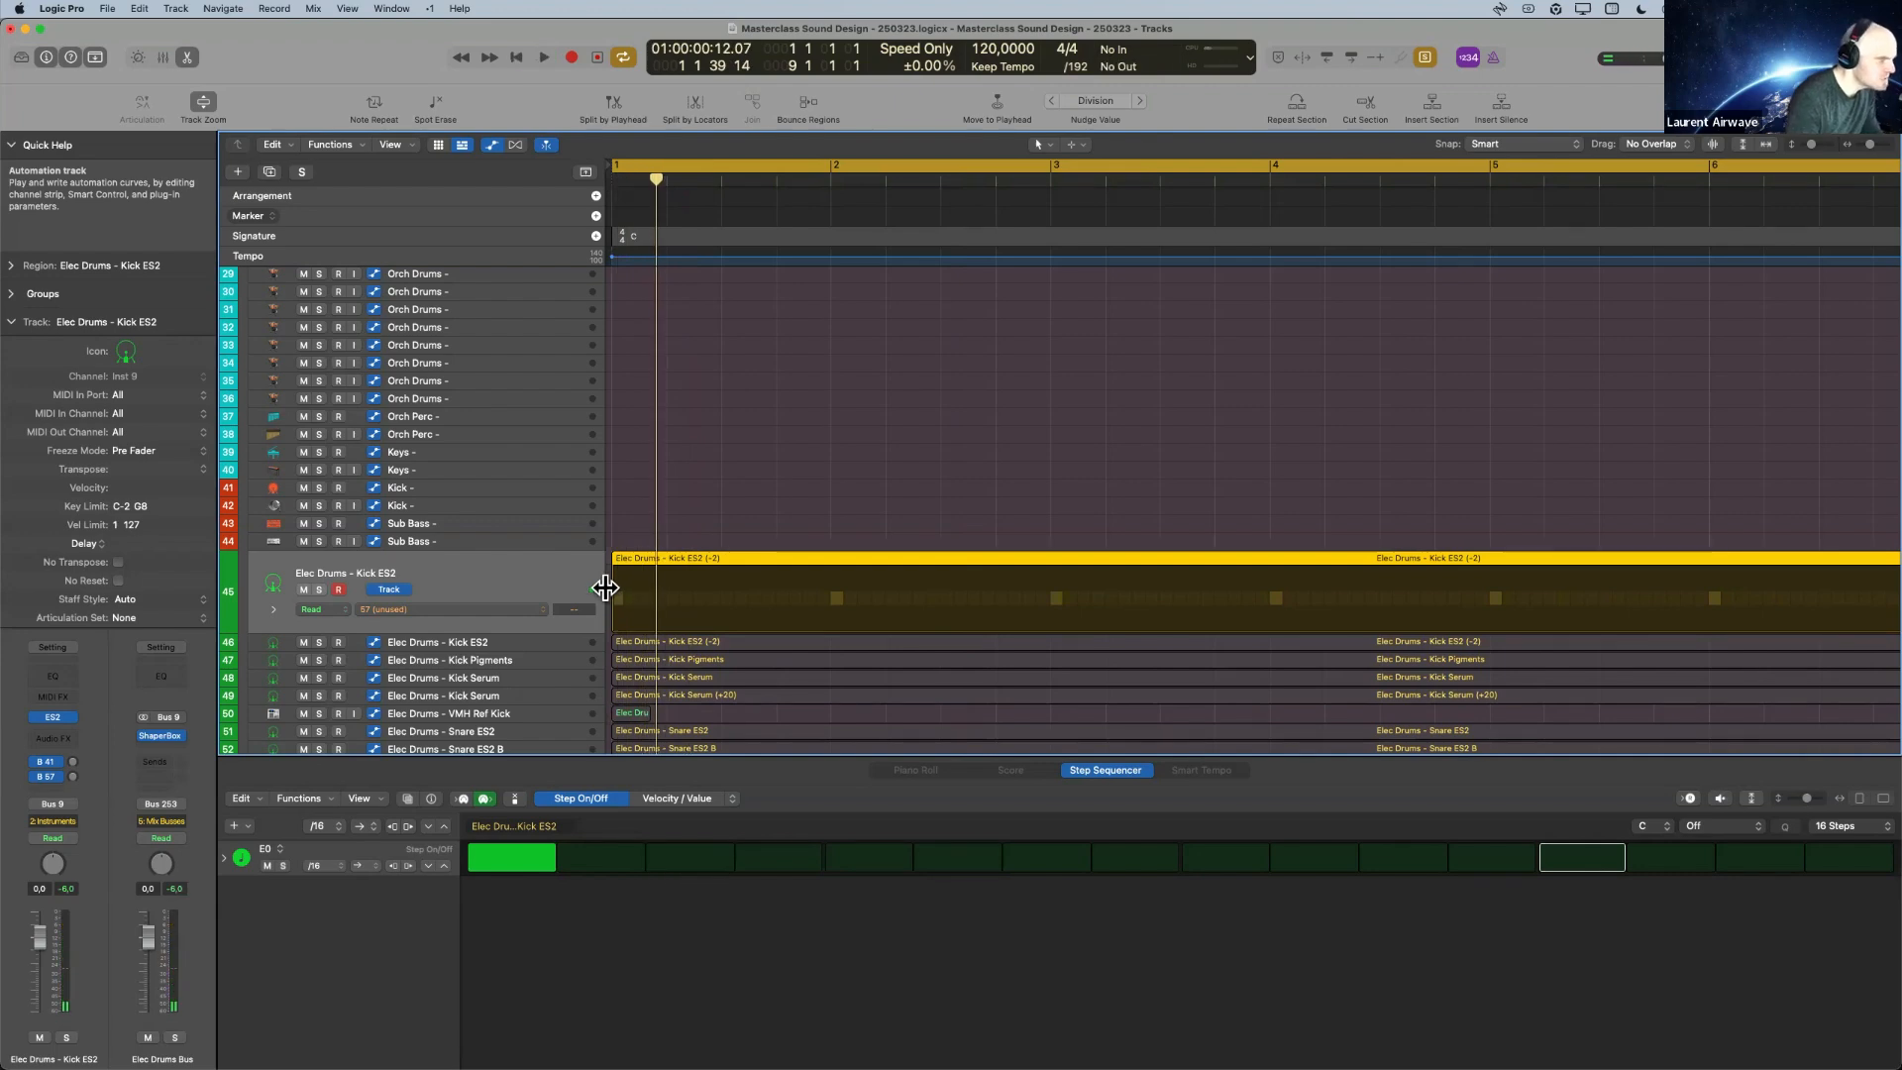
pyautogui.press('Down')
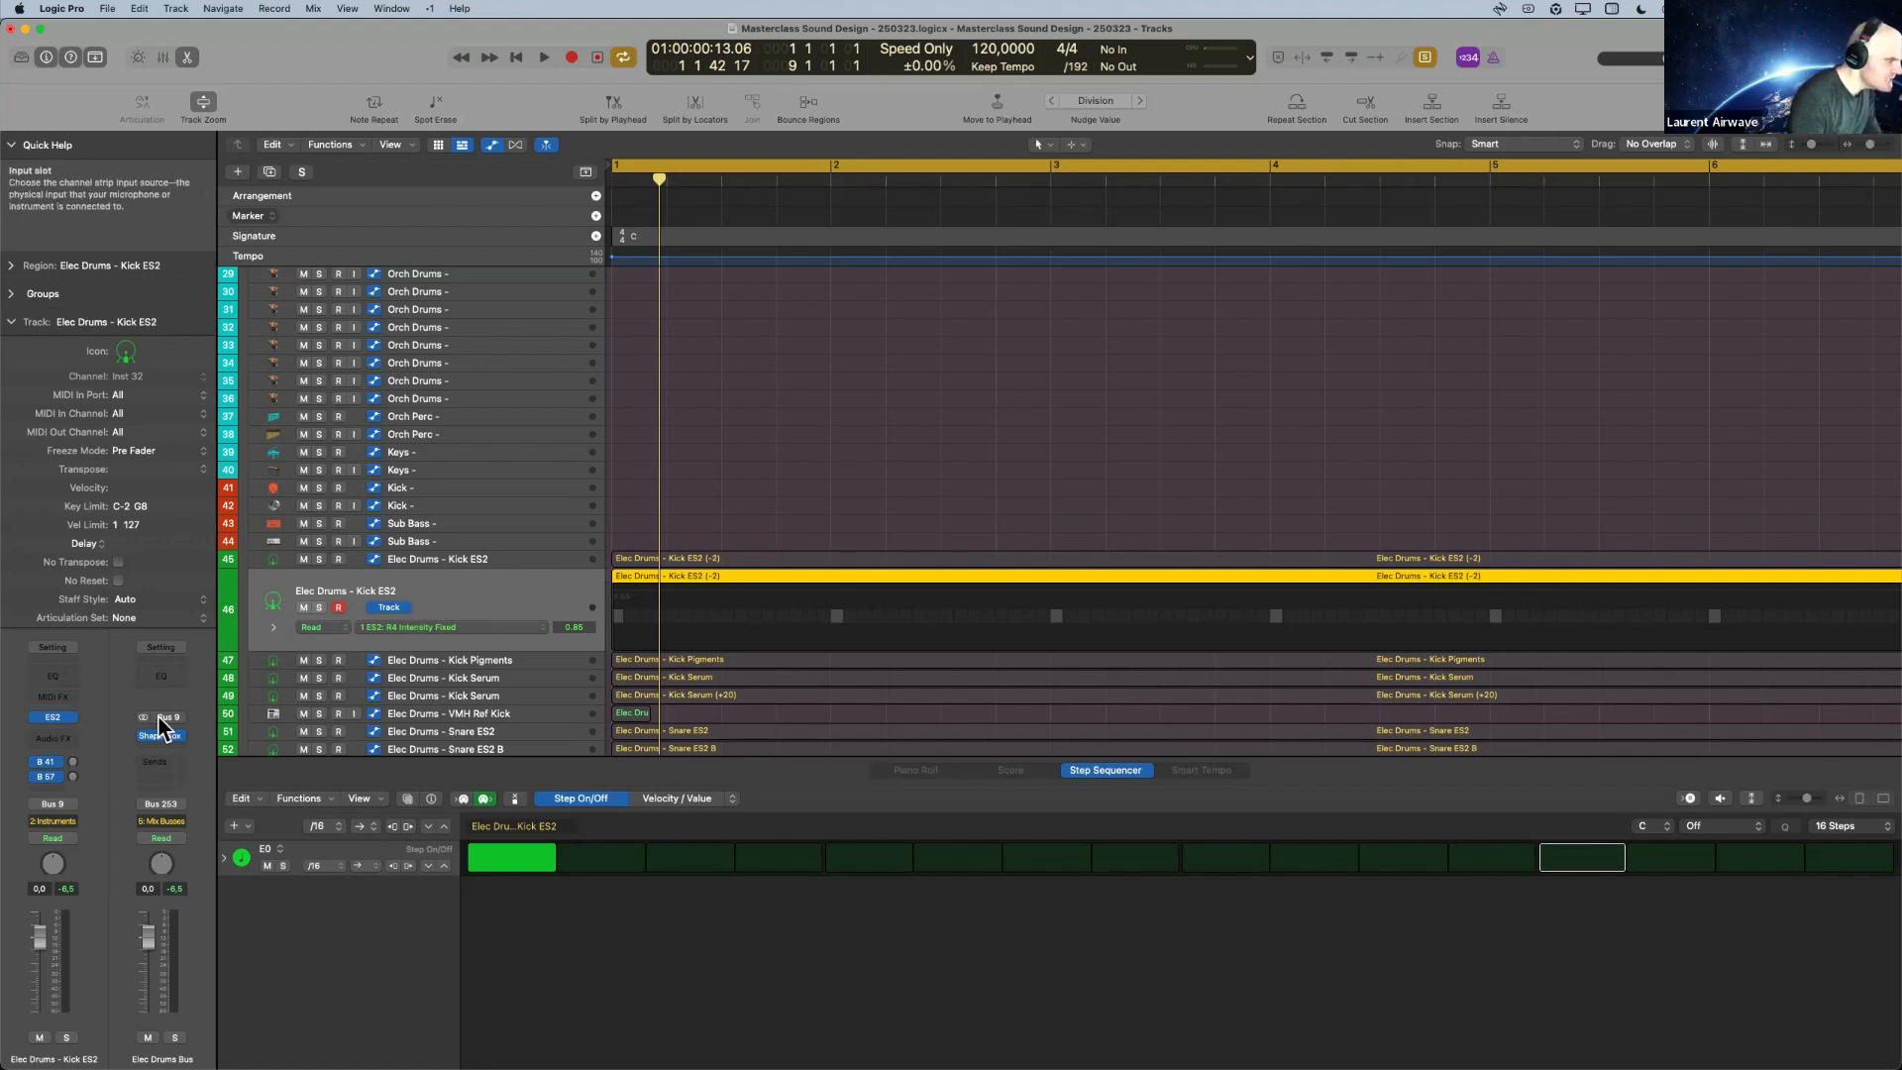
# Select the VMH Ref Kick track and play the reference kick.
pyautogui.click(492, 713)
pyautogui.press('space')
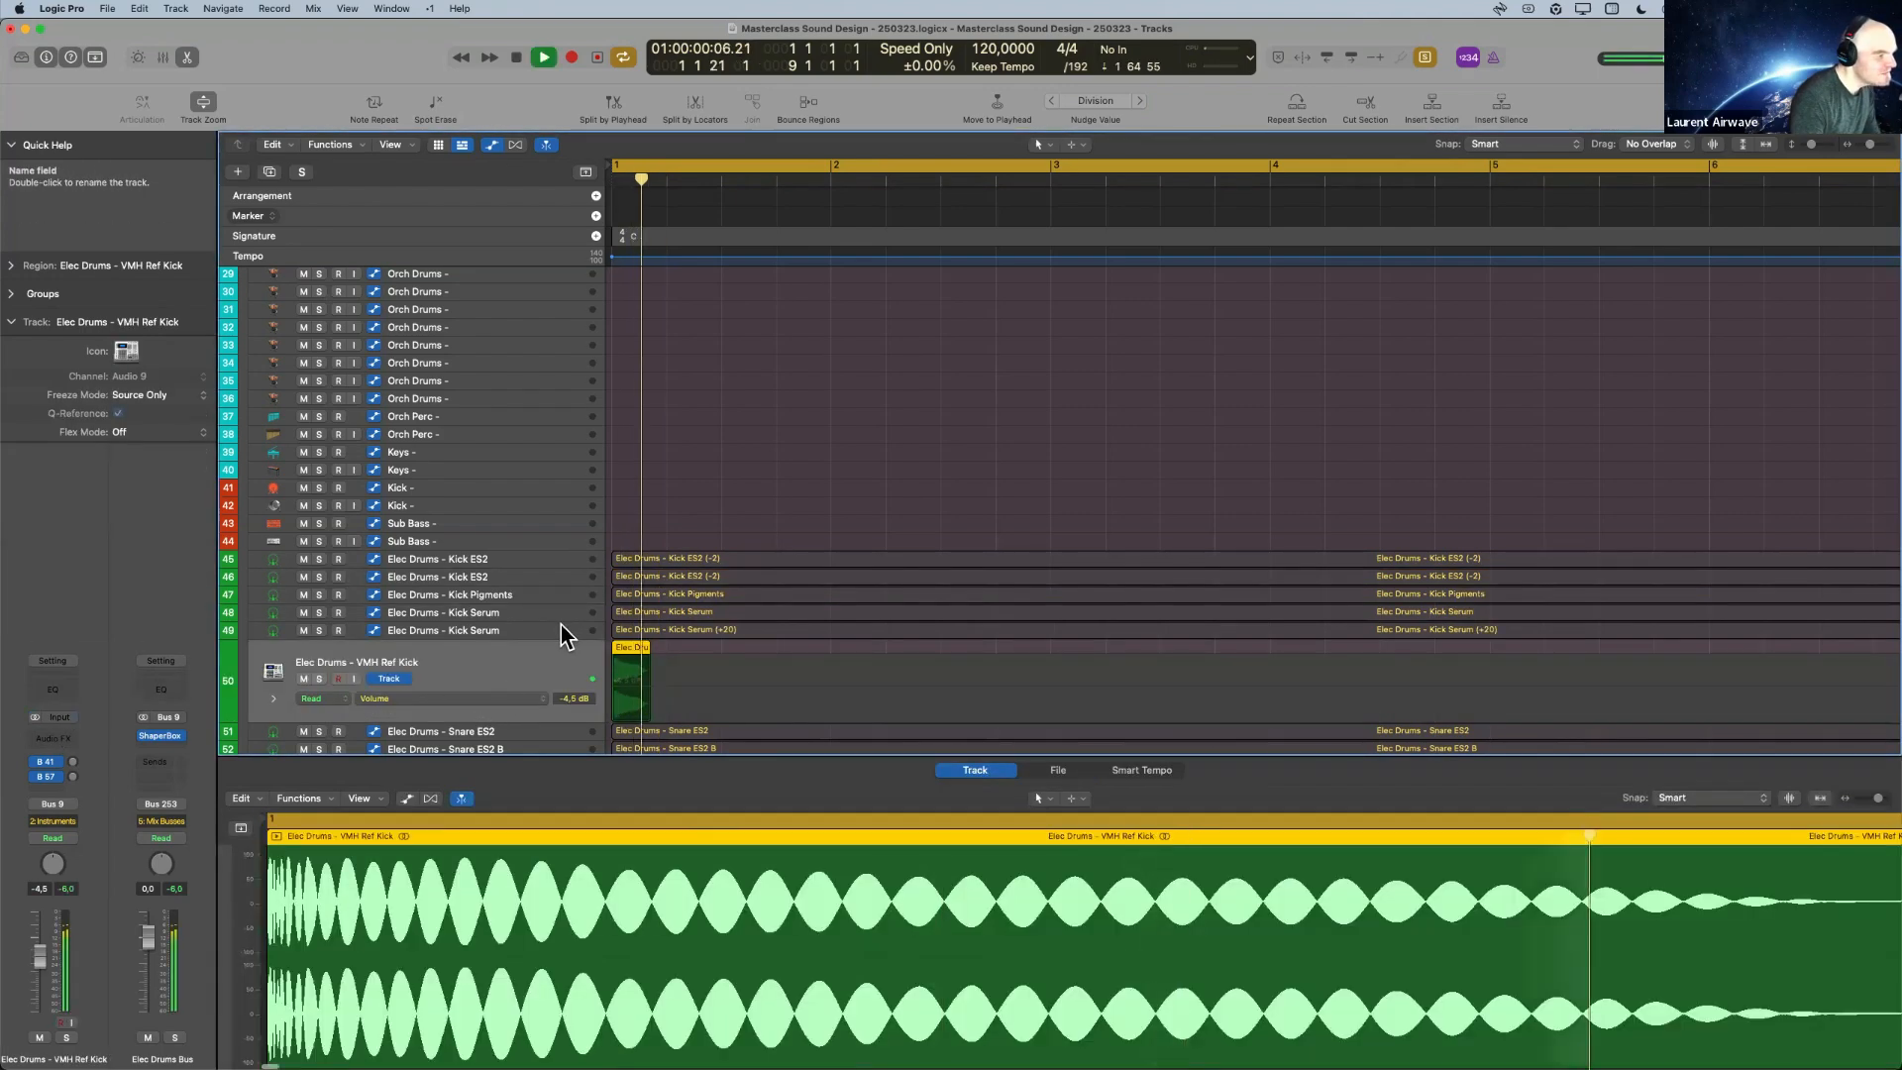
pyautogui.press('space')
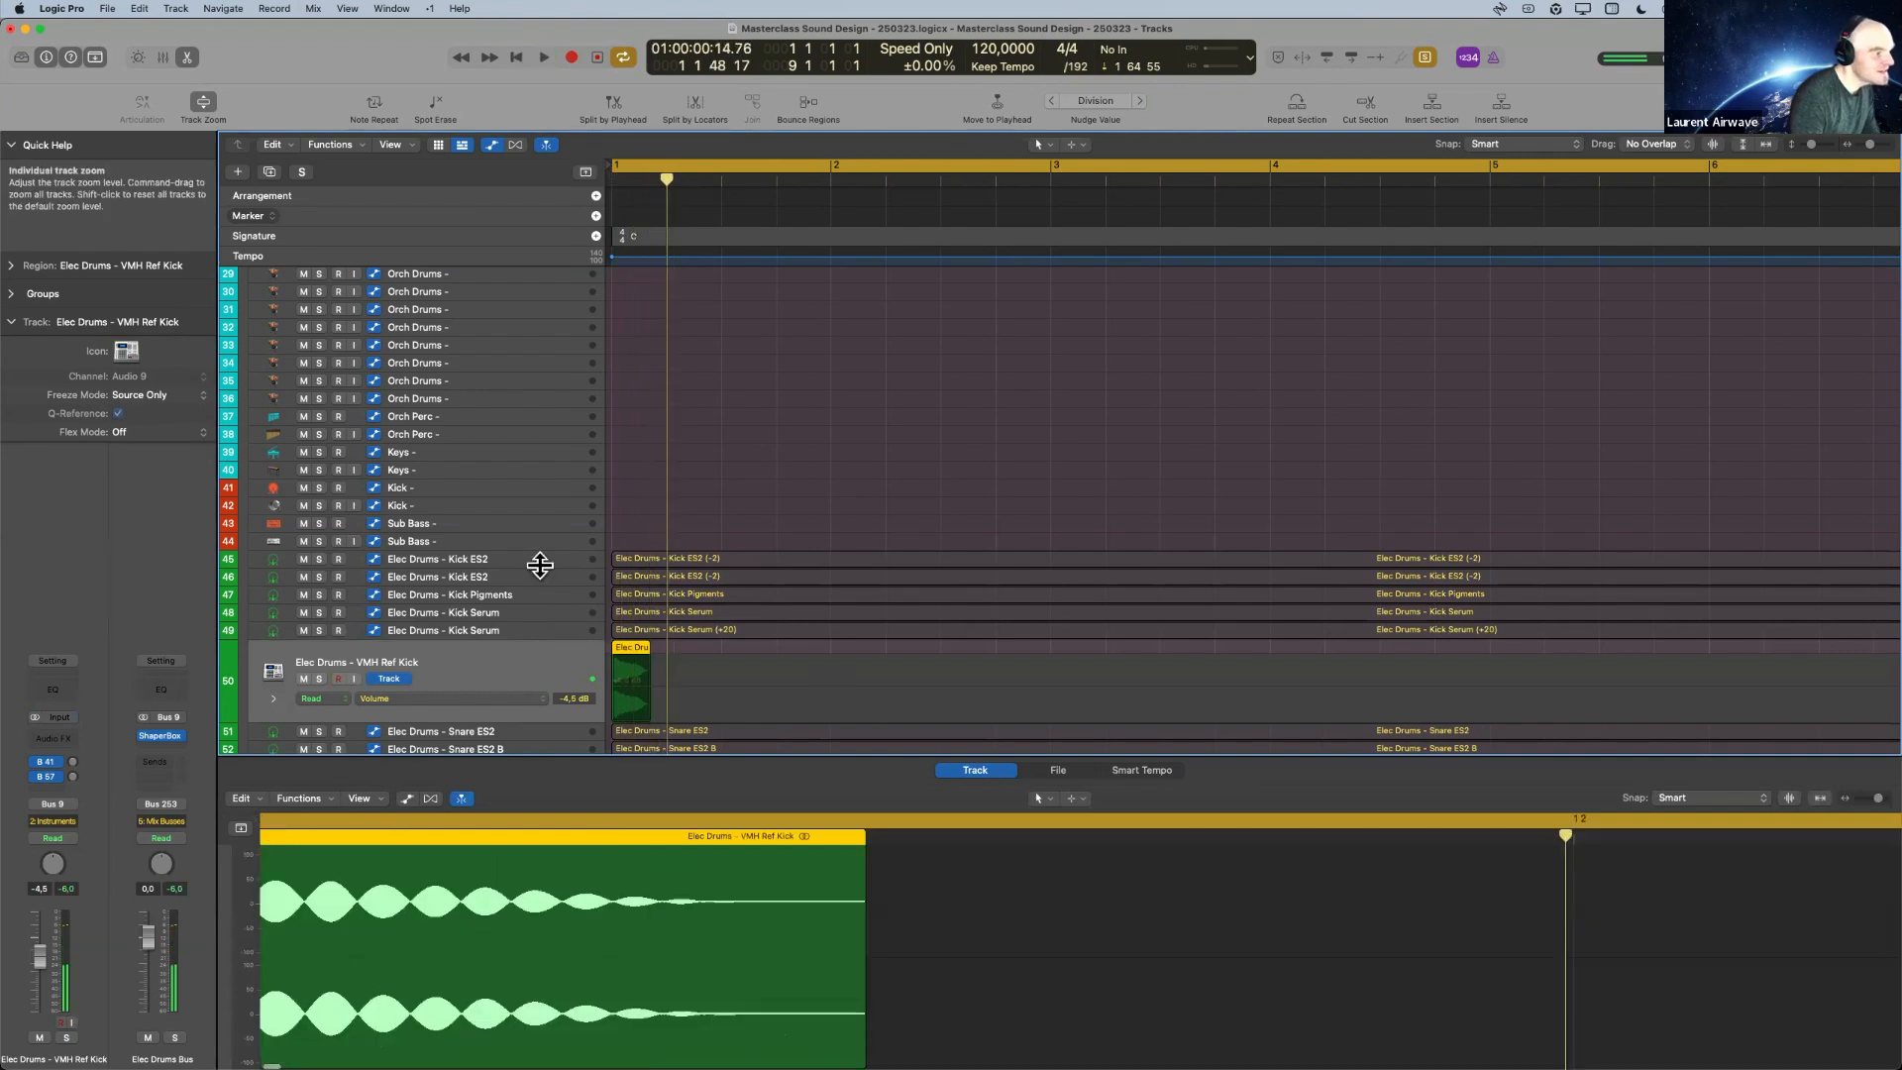
# Reopen the ES2 synth of the Kick ES2 on track 46 and play the kick against the reference.
pyautogui.click(533, 577)
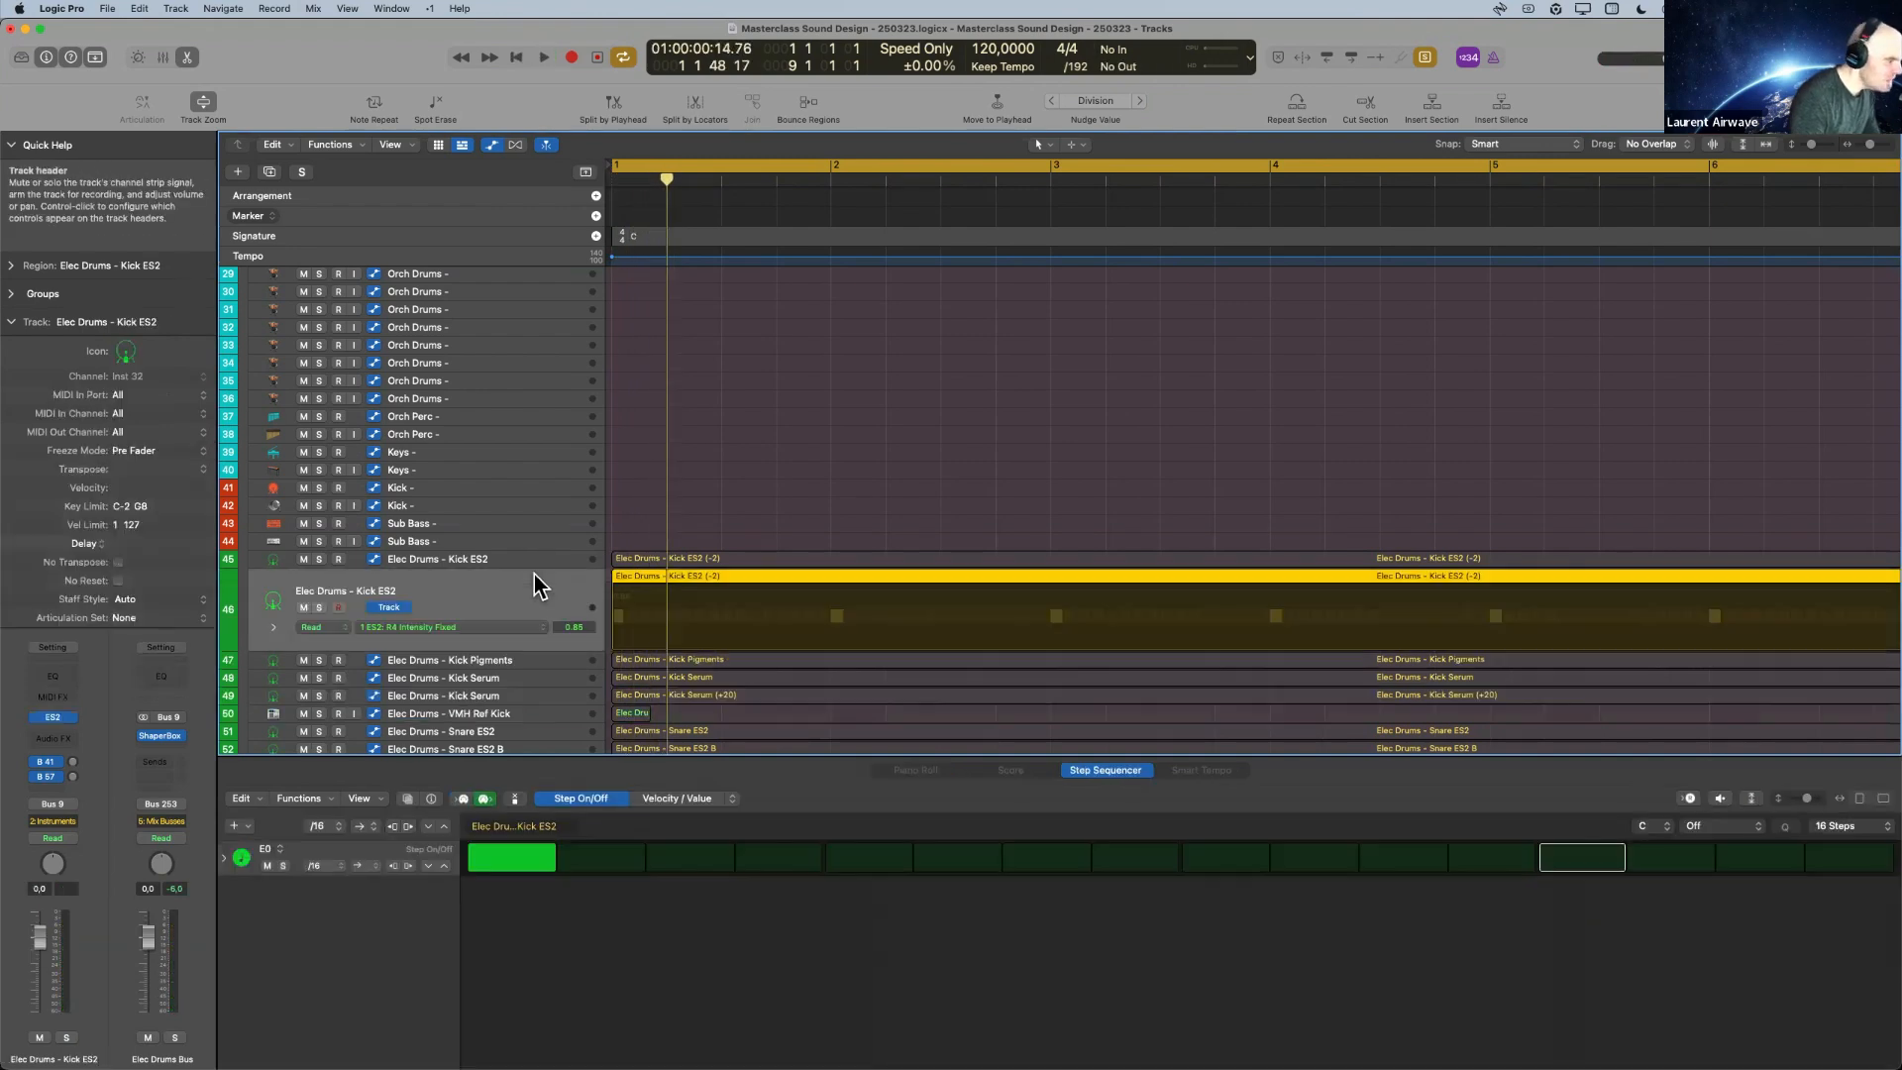
pyautogui.click(52, 716)
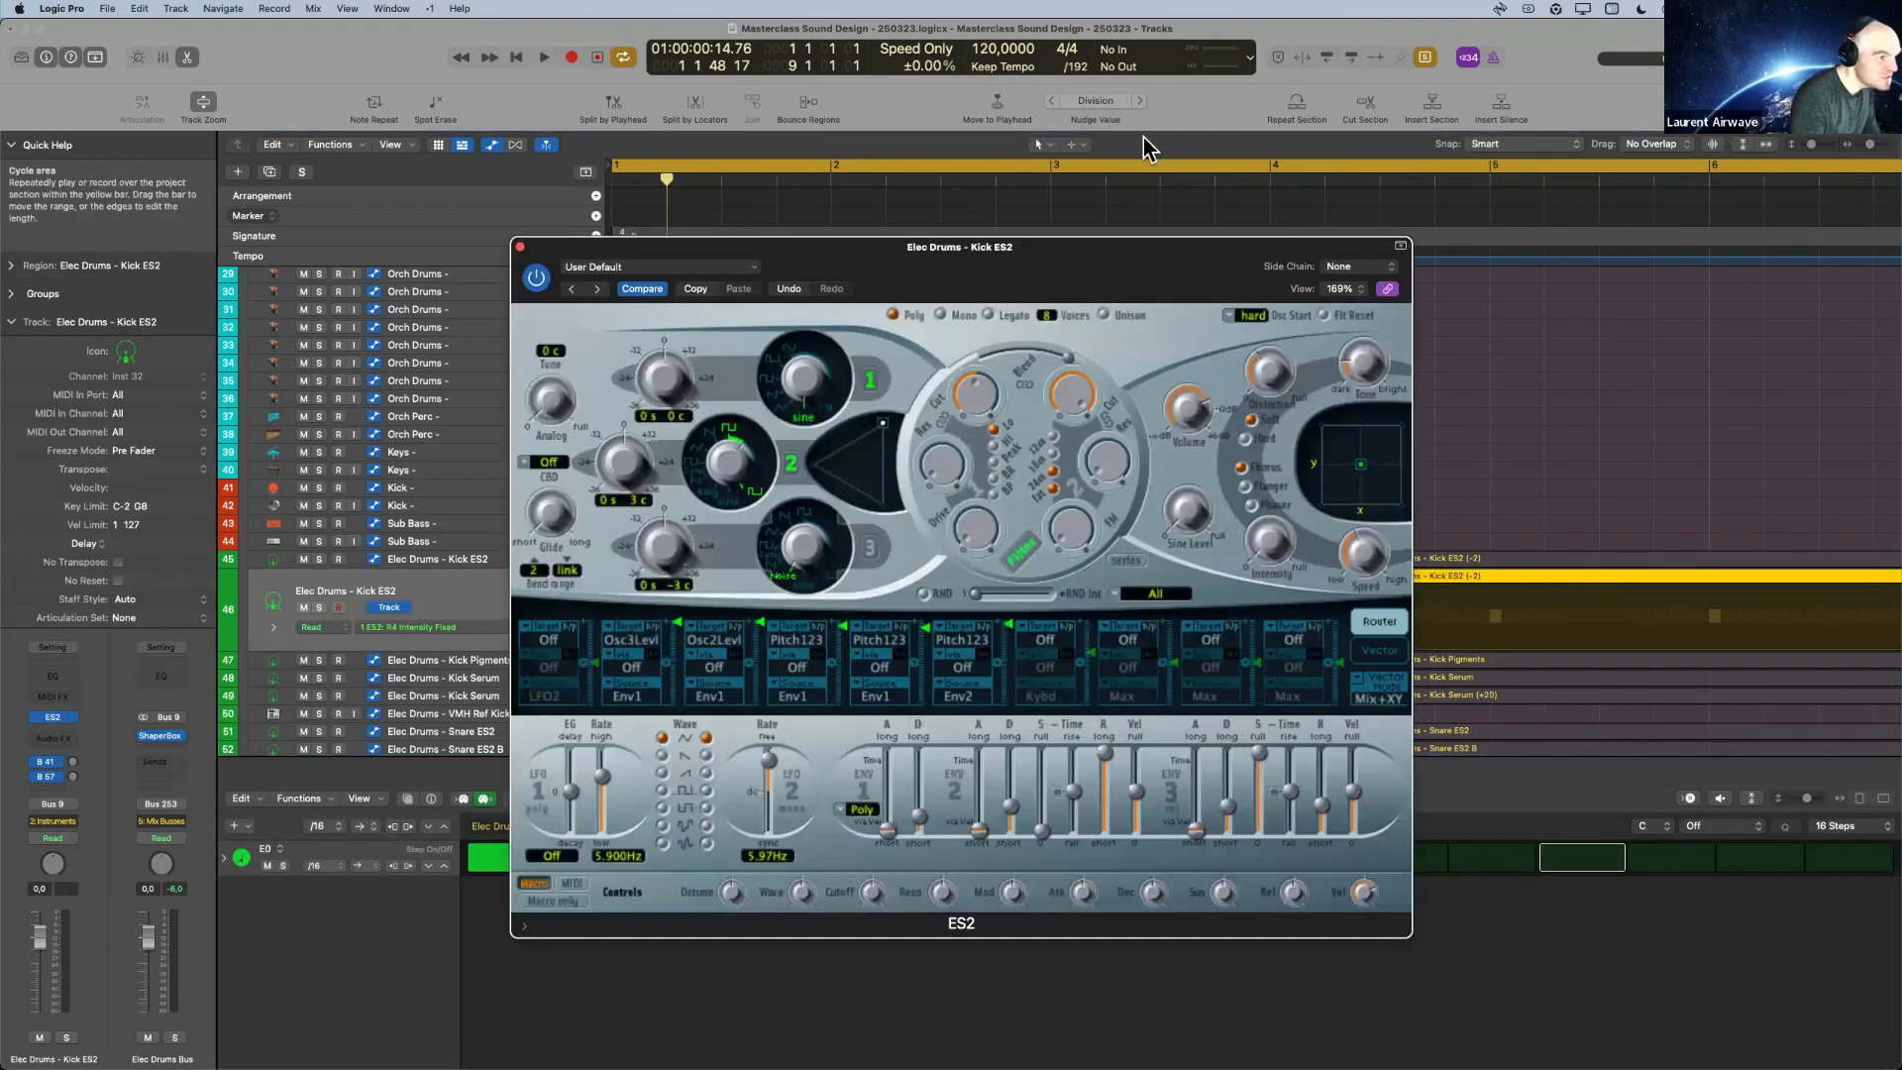
pyautogui.press('space')
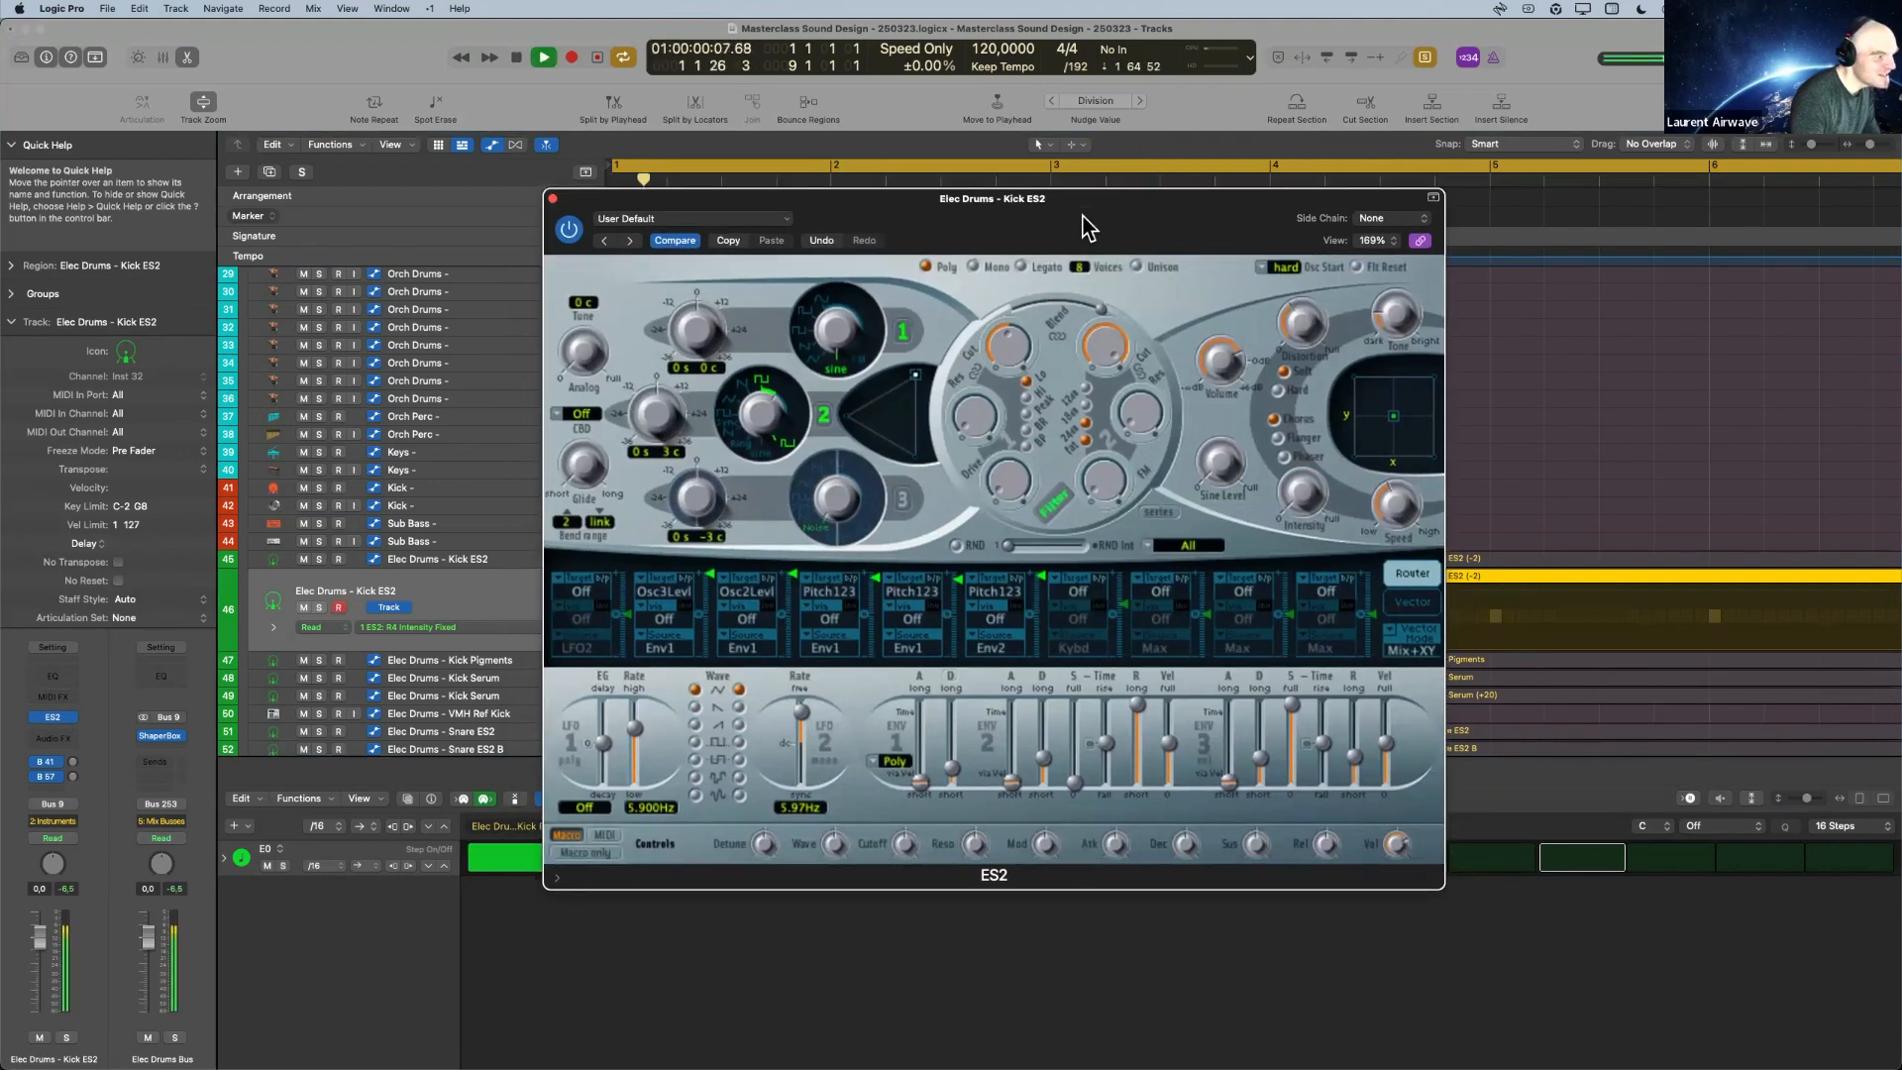
pyautogui.press('space')
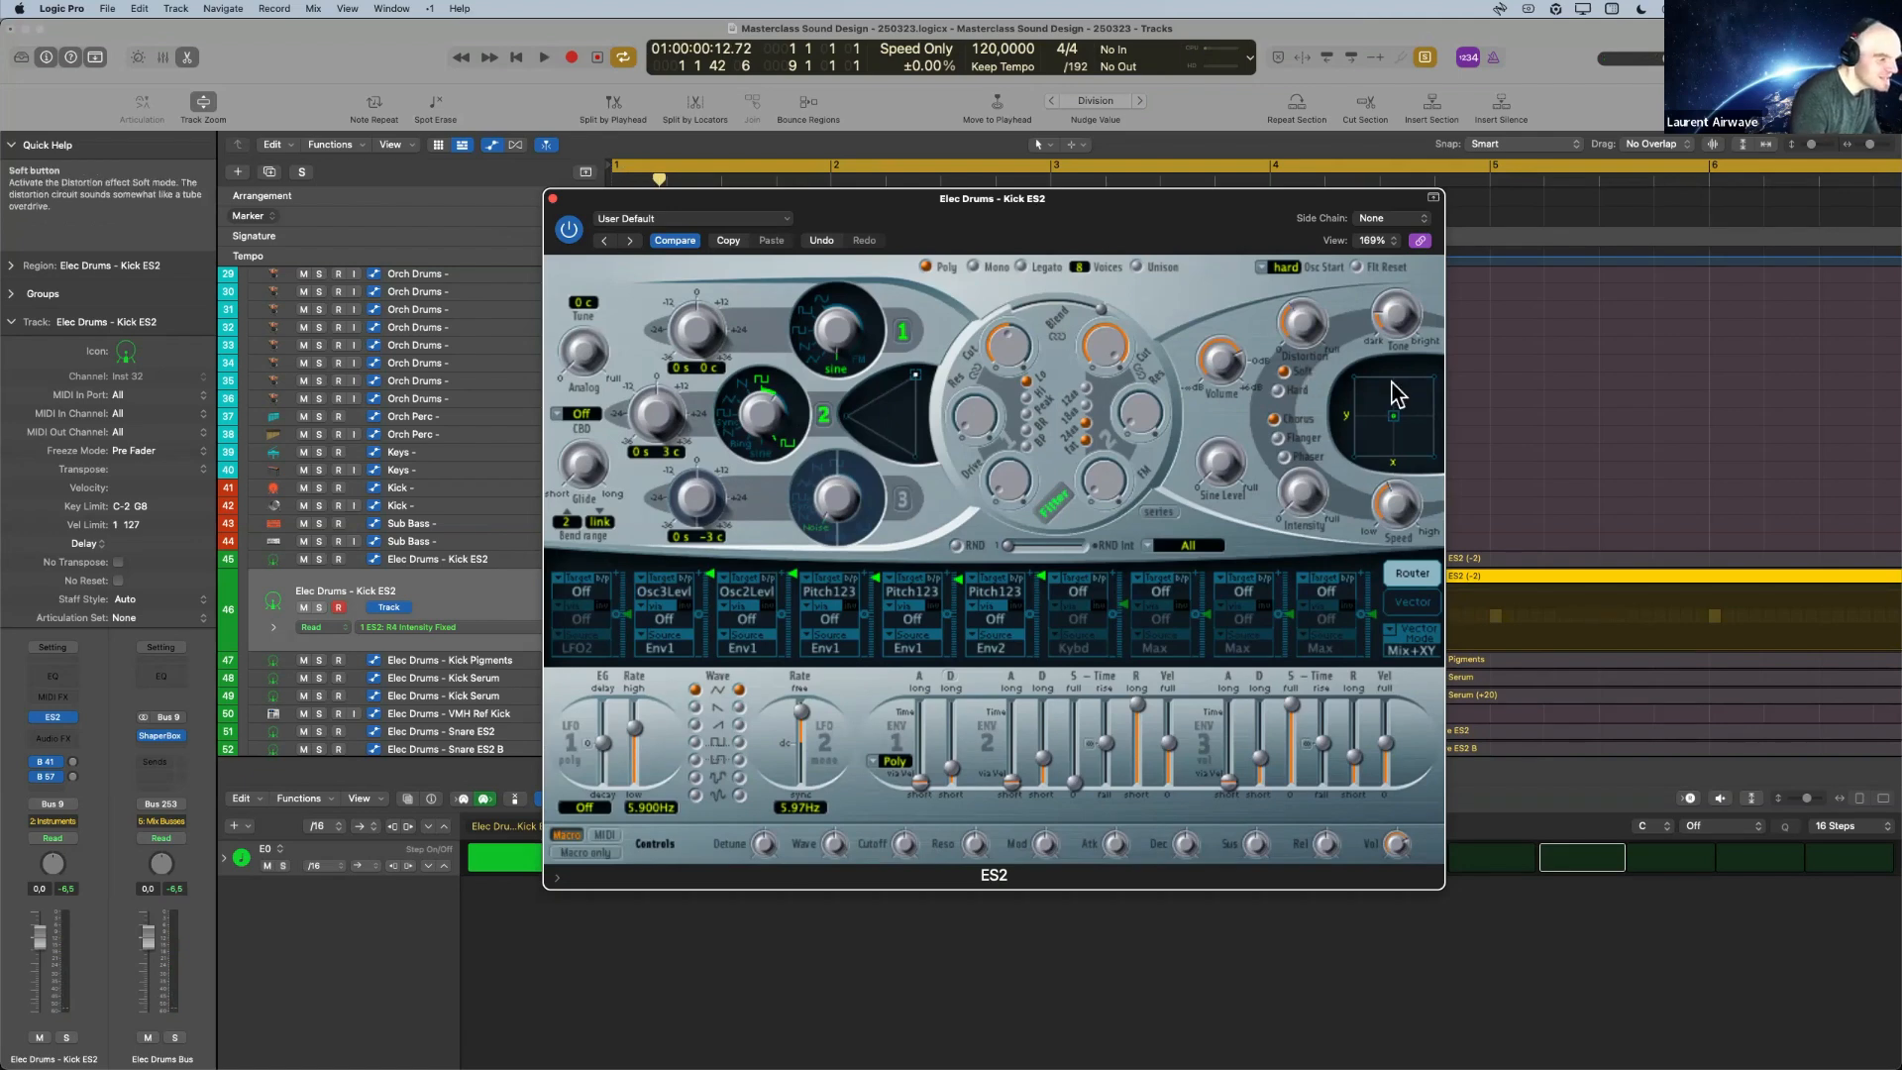
# Adjust the Envelope 3 release time to about 170 ms and audition the kick.
pyautogui.click(1363, 753)
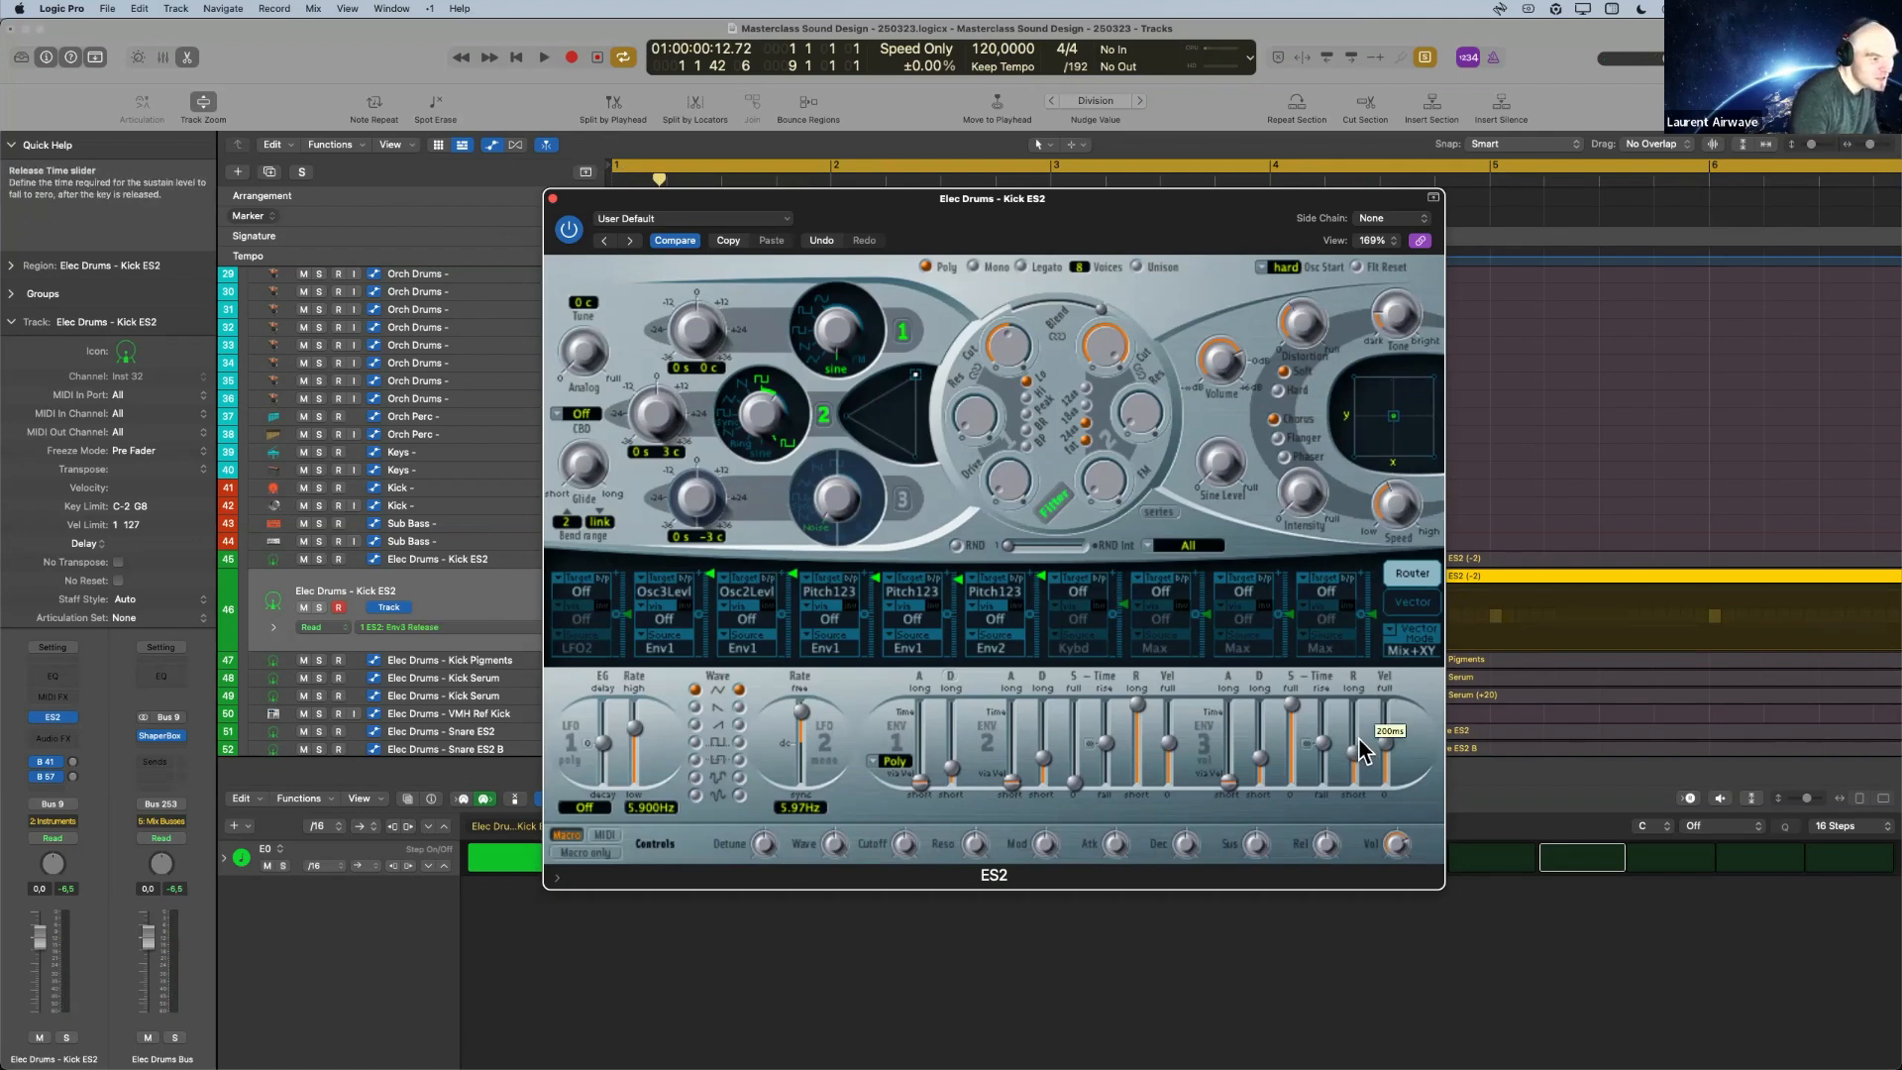
pyautogui.press('space')
pyautogui.press('space')
pyautogui.press('space')
pyautogui.press('space')
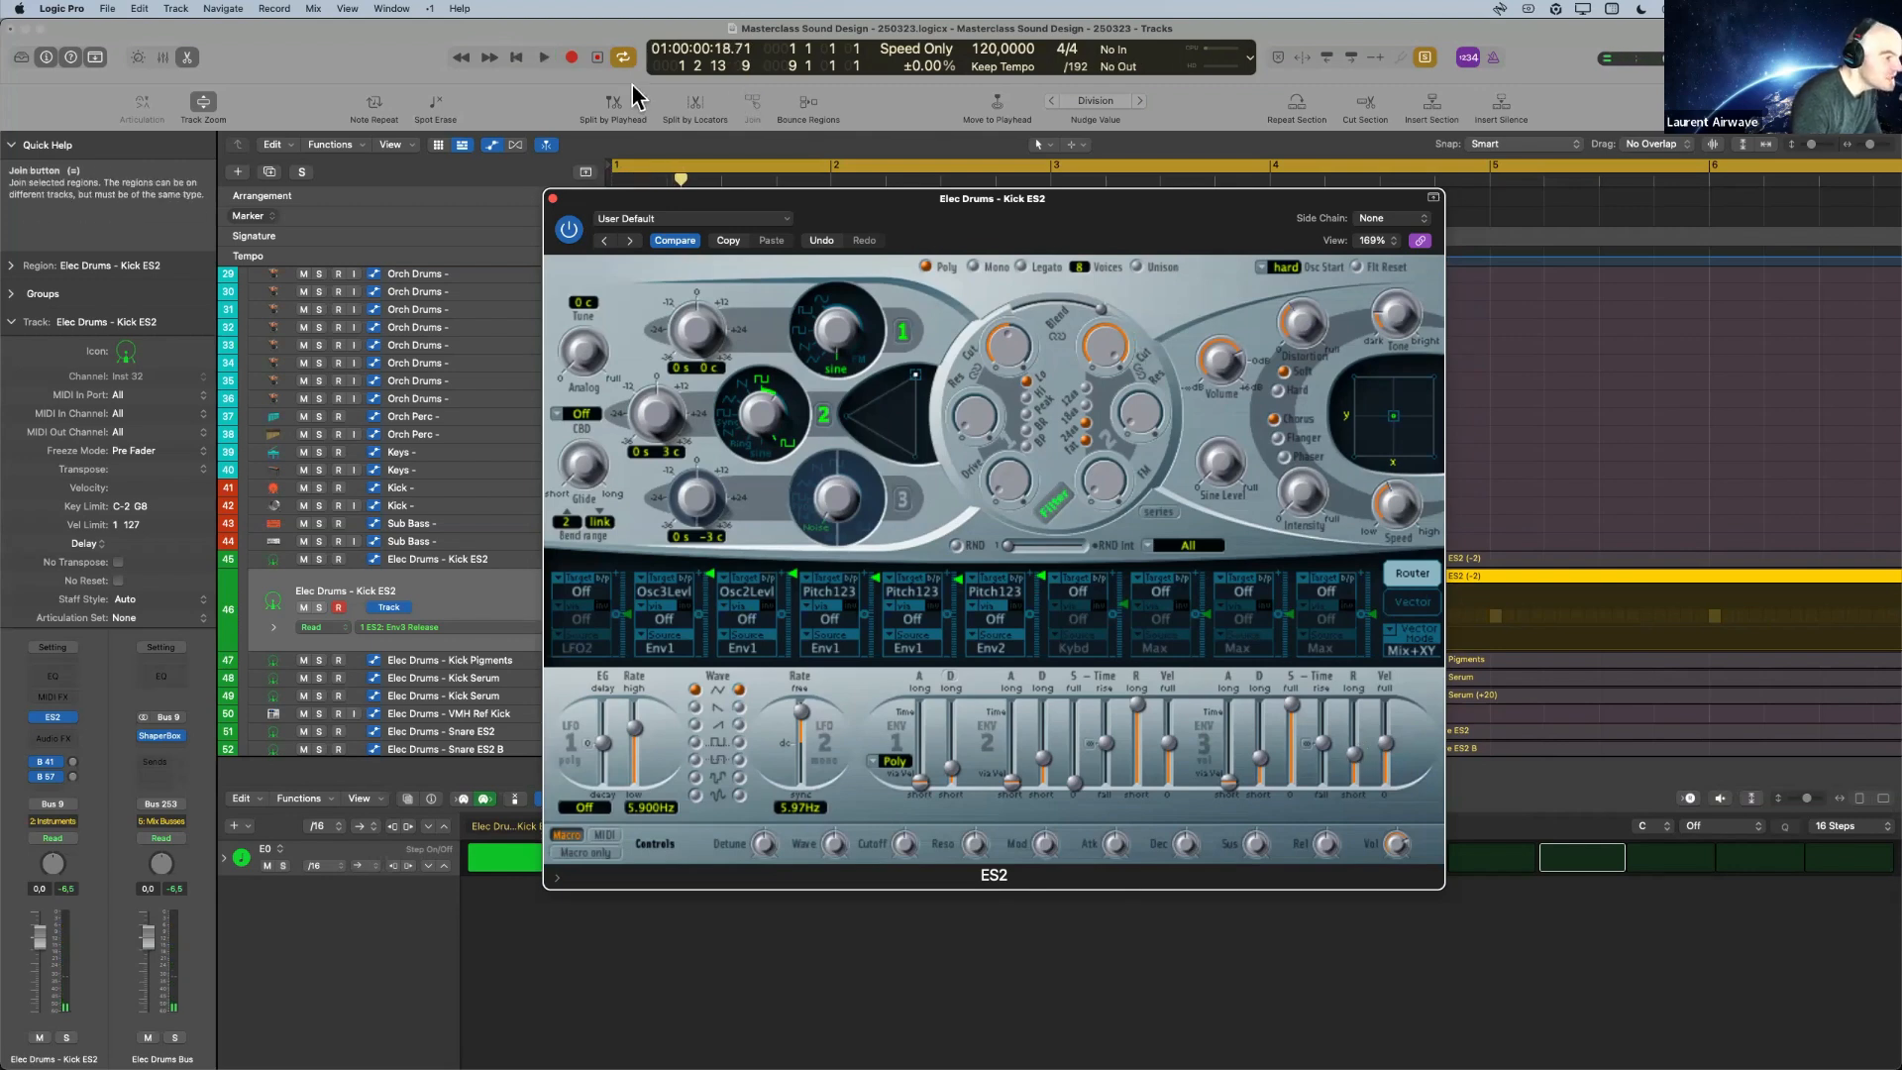
# Close the ES2 window to review the kick tracks, and reopen the synth to play the finished kick.
pyautogui.click(552, 199)
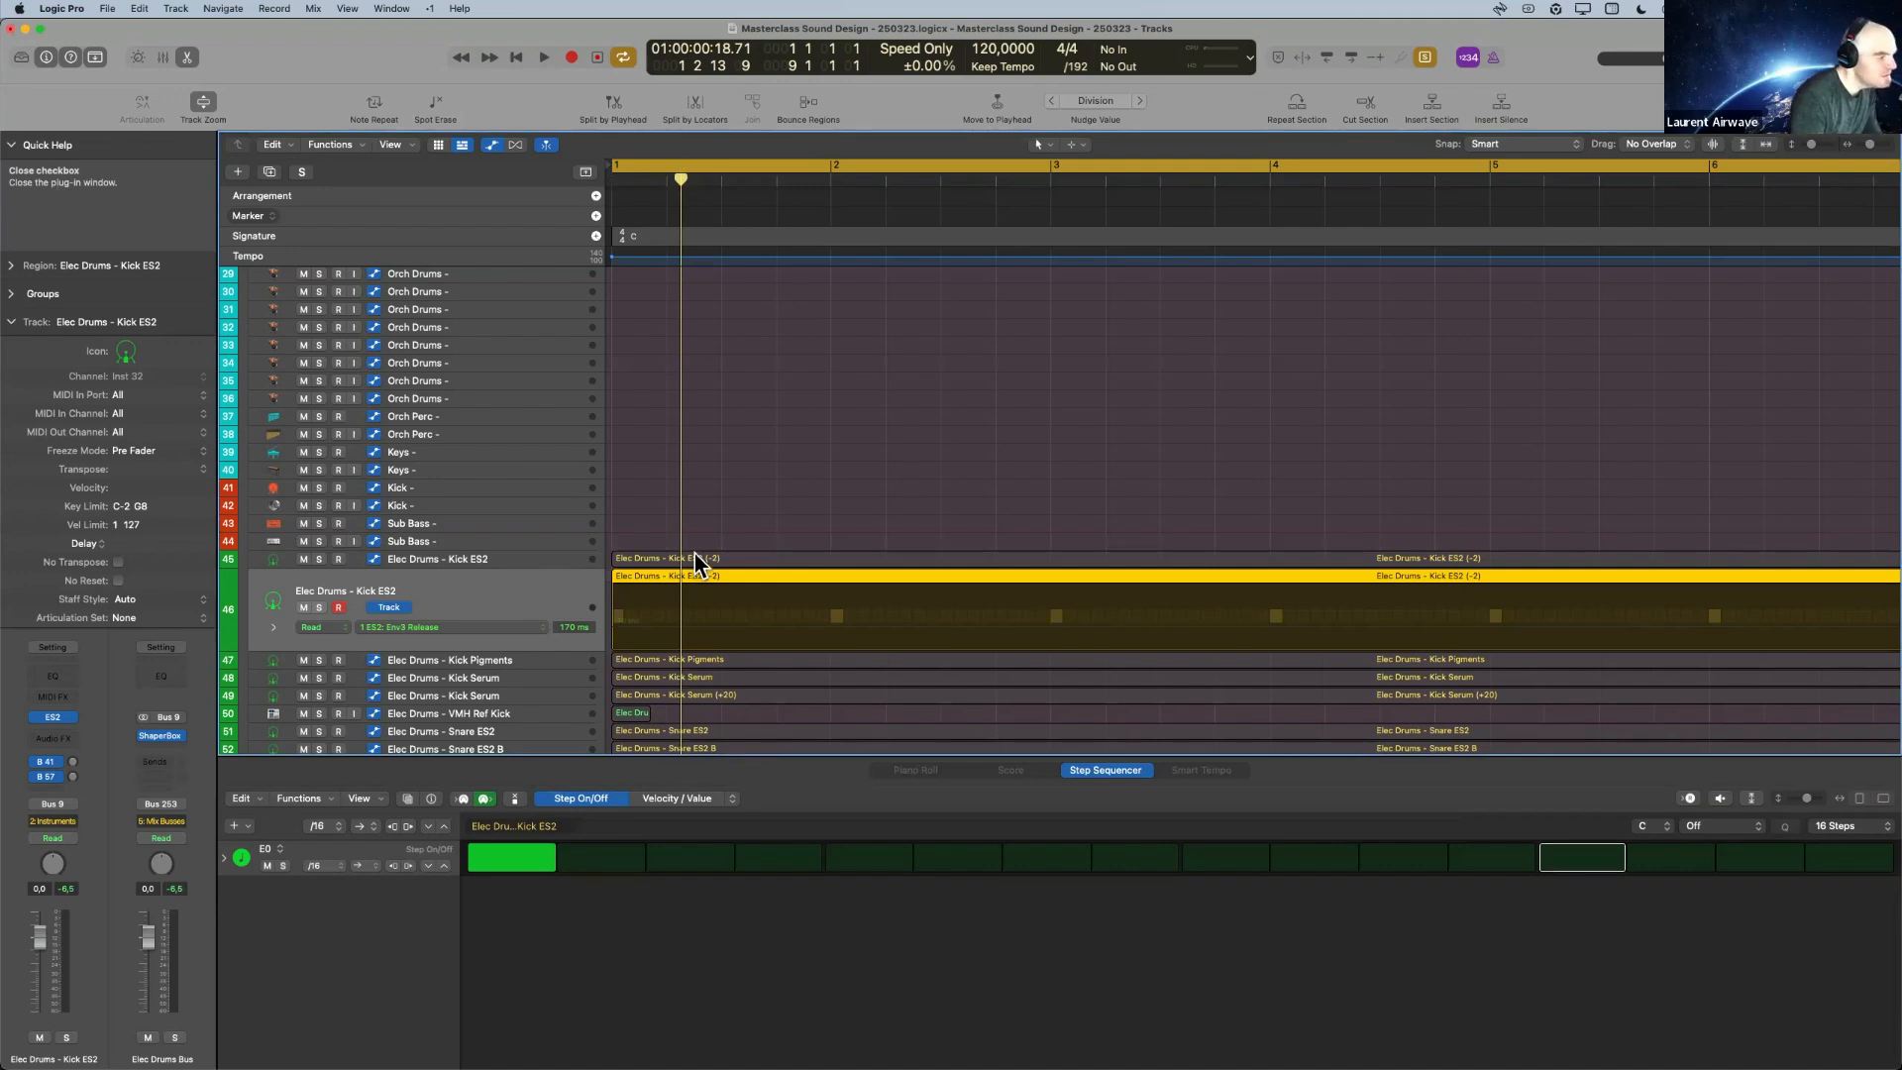
pyautogui.scroll(-2, 472, 640)
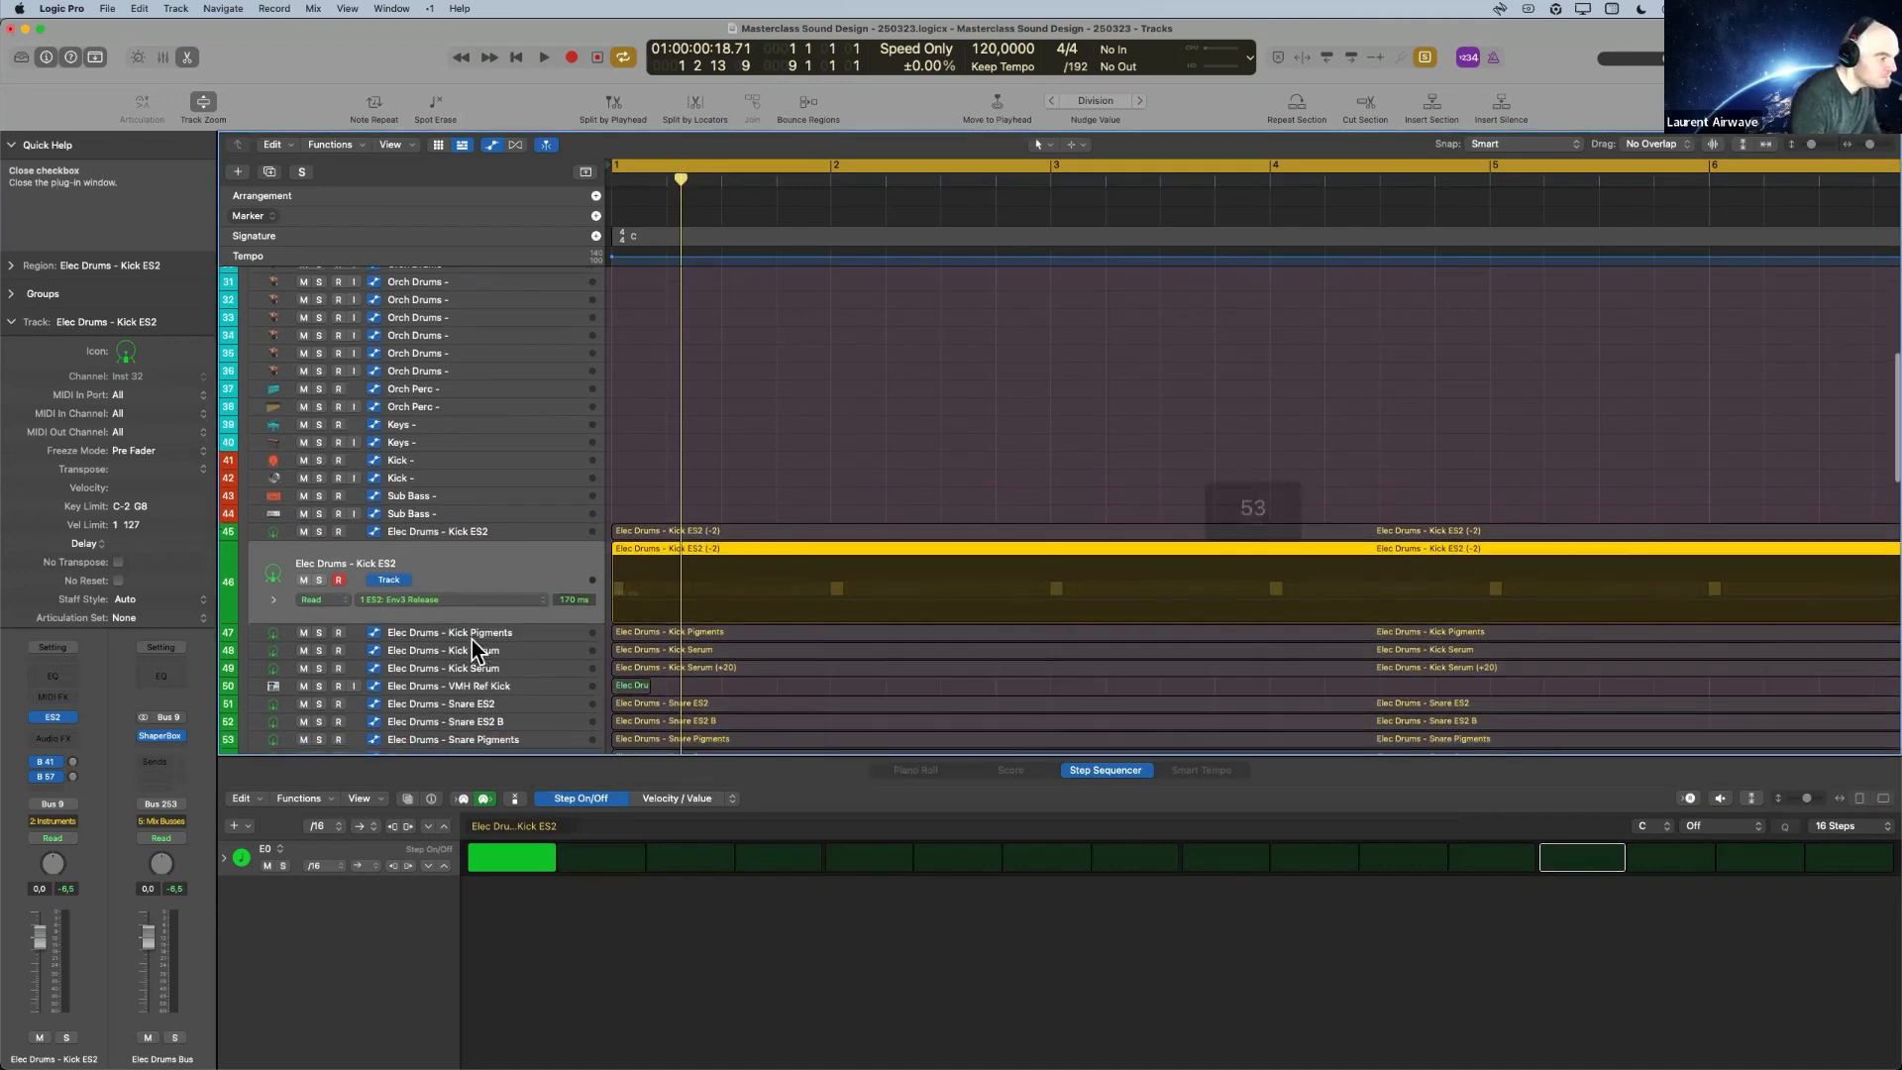
pyautogui.scroll(-2, 472, 640)
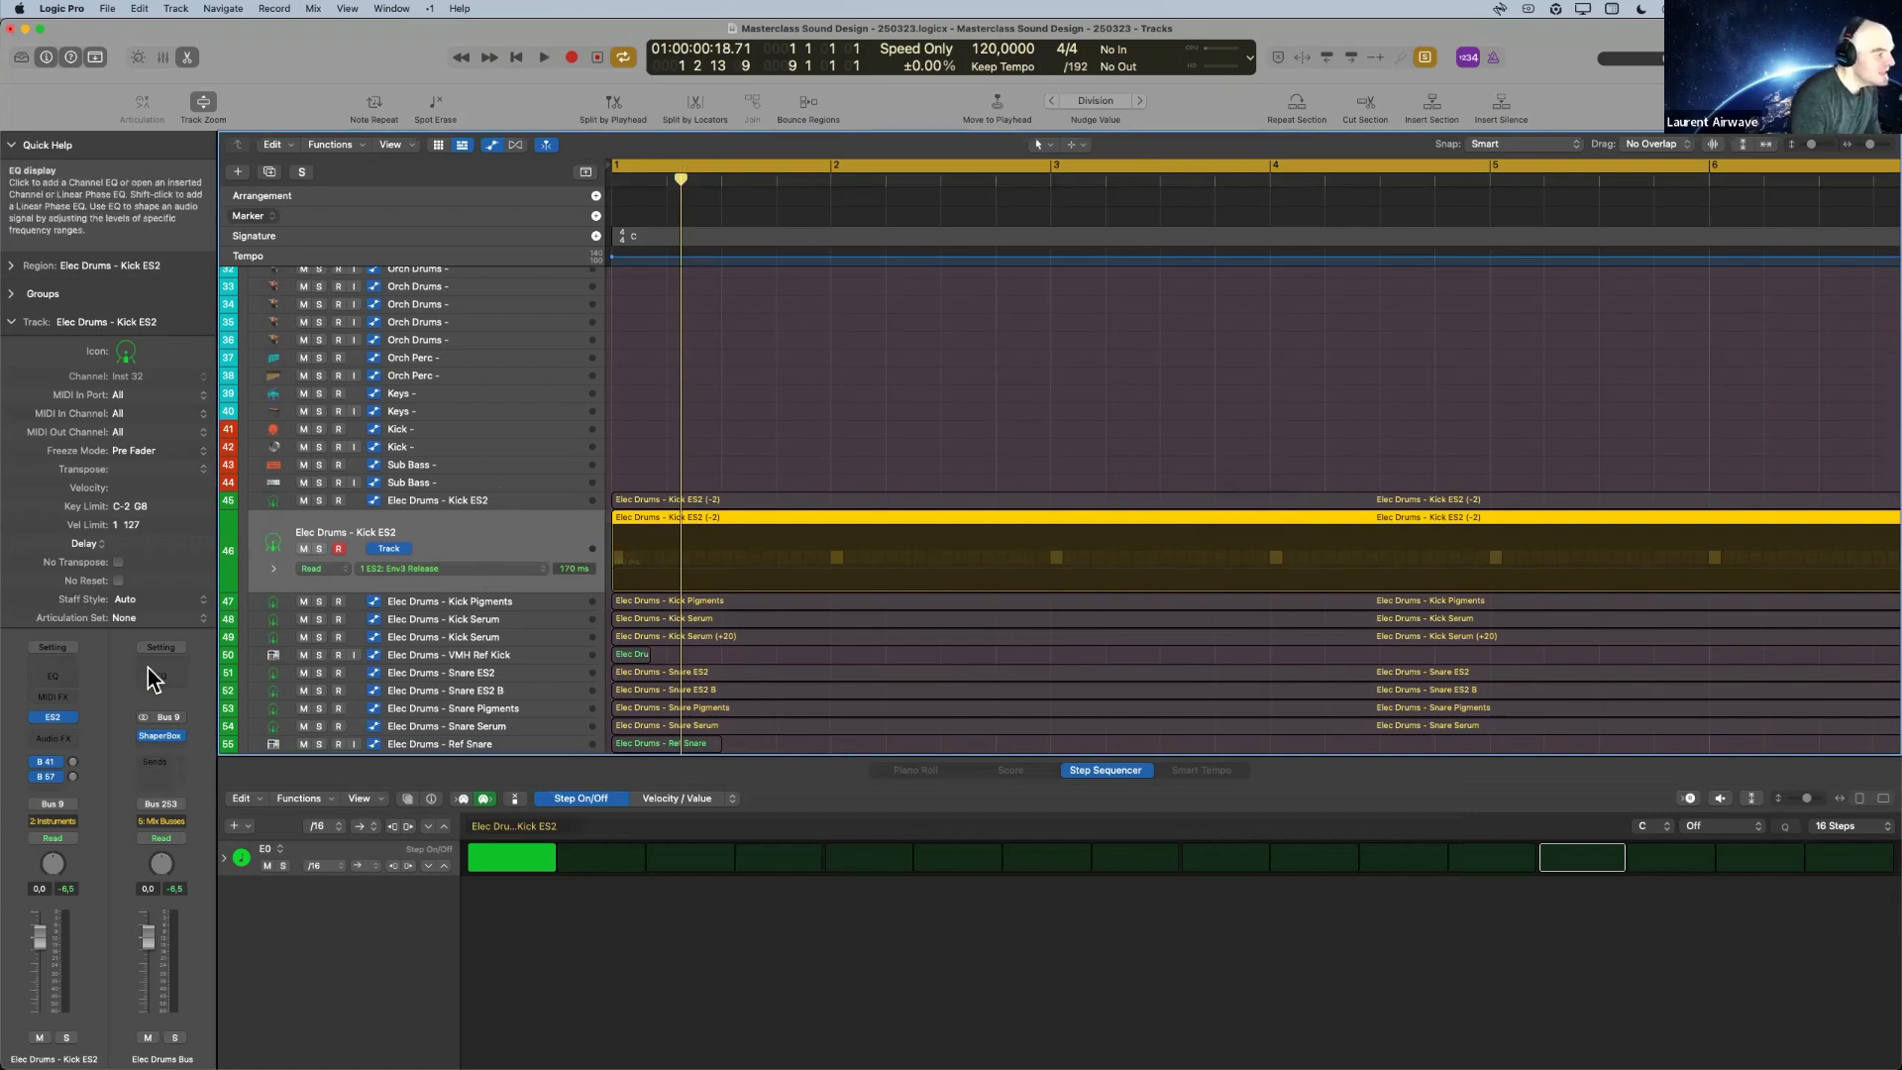
pyautogui.click(57, 720)
pyautogui.press('space')
pyautogui.press('space')
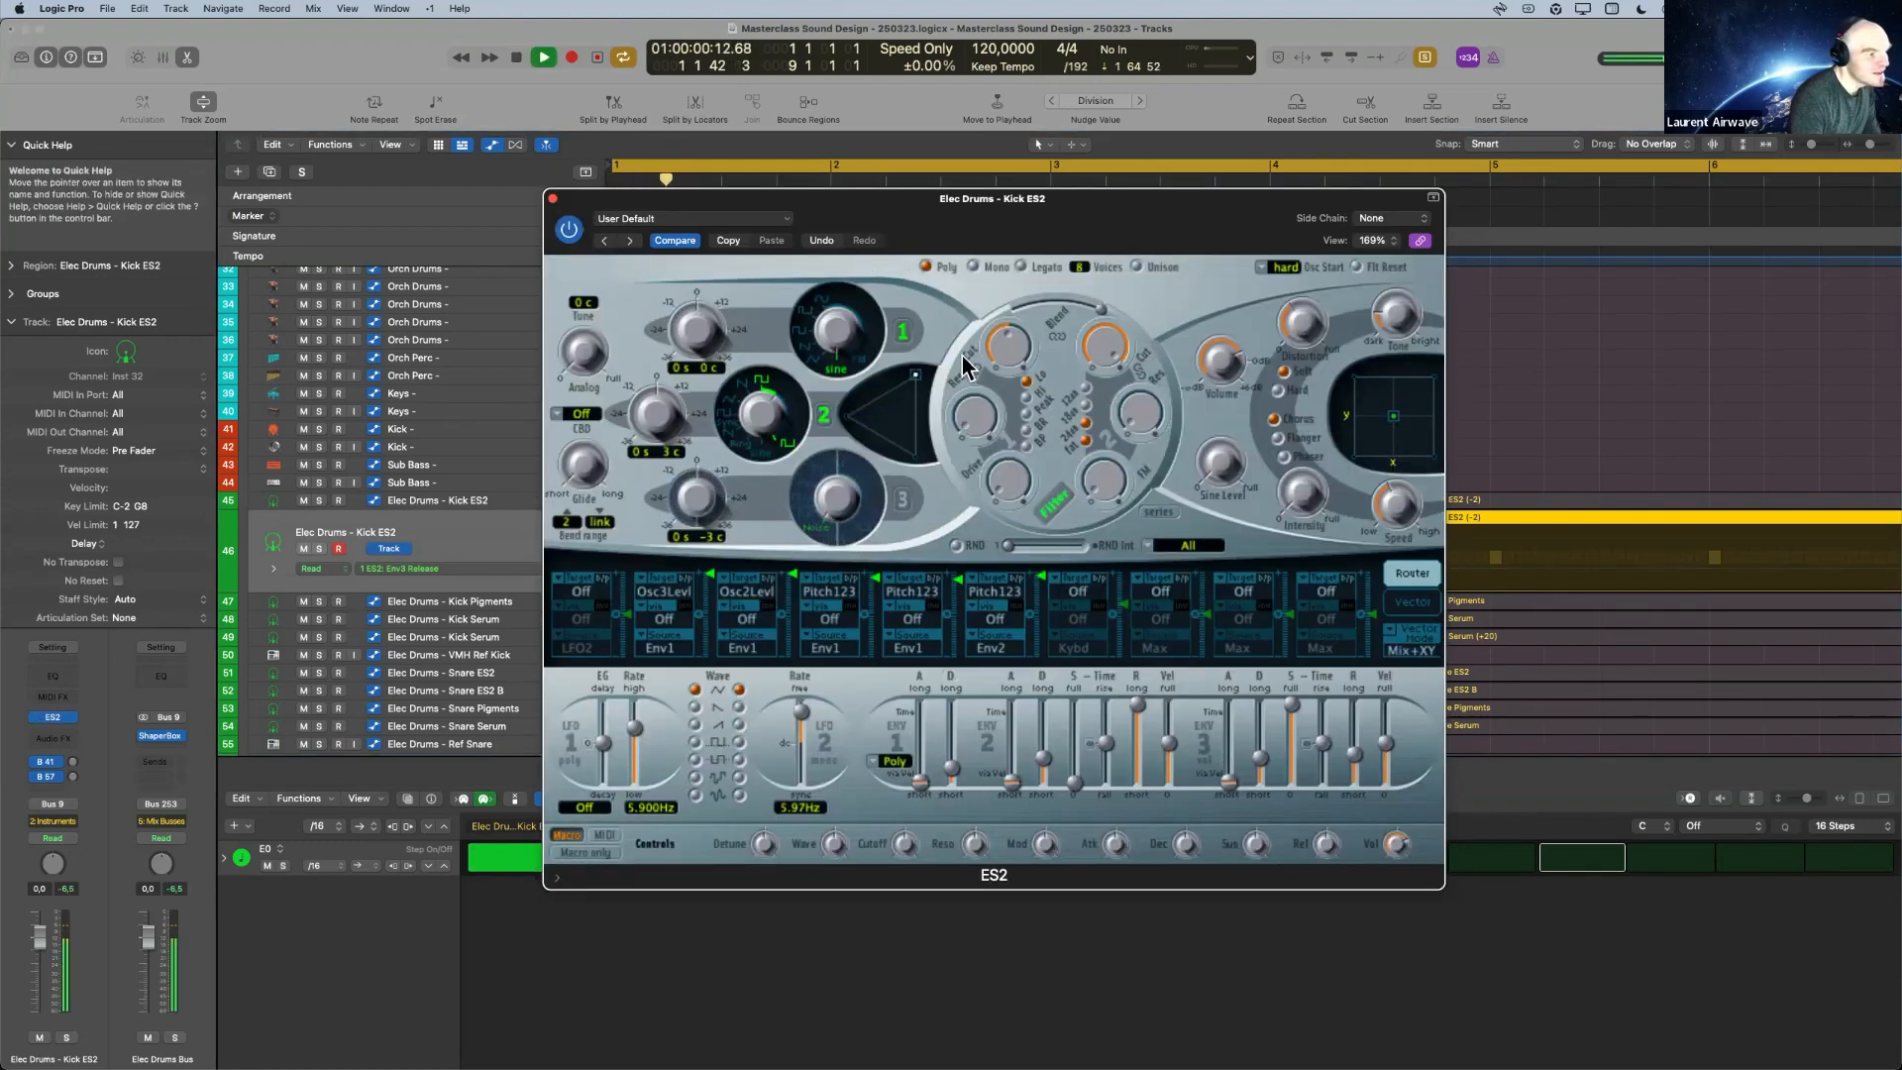
# Close the ES2 window and select the Kick Serum track on track 48.
pyautogui.click(552, 198)
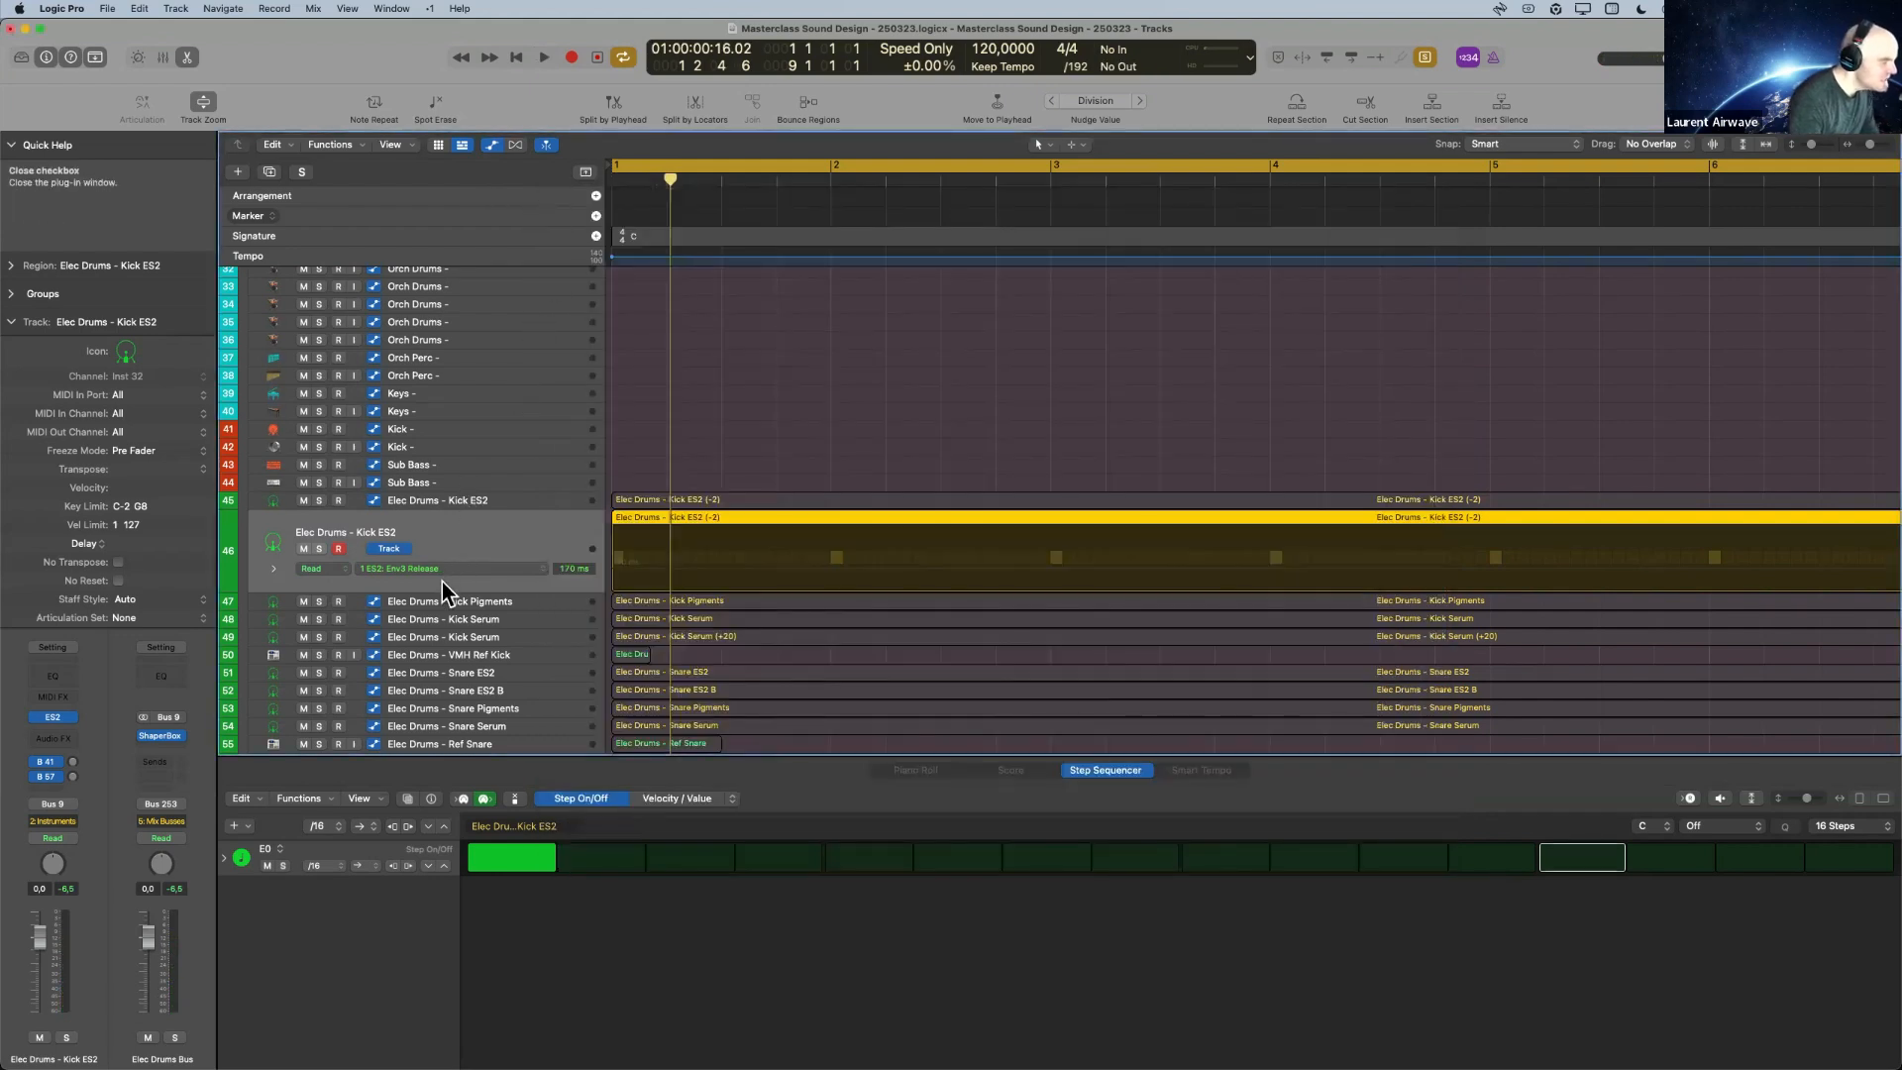
pyautogui.click(533, 616)
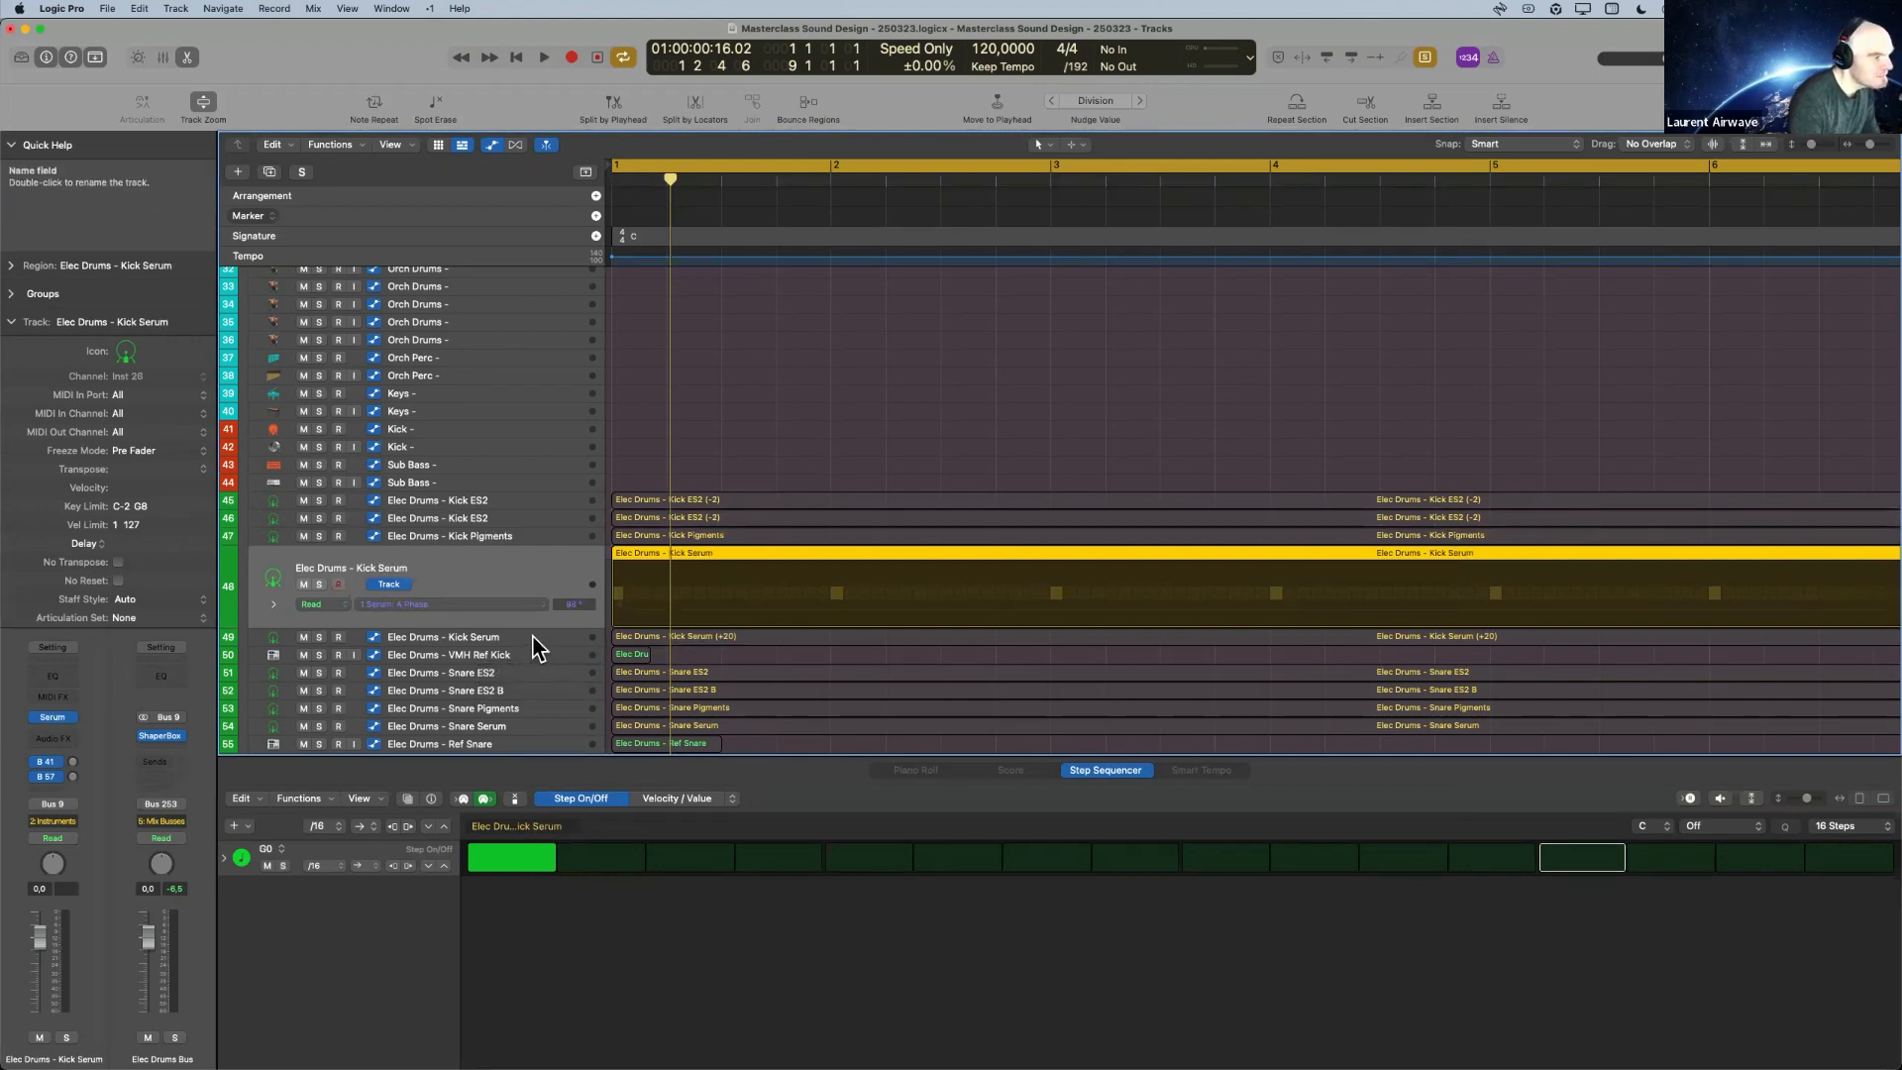
# Select the Kick Serum track on track 49, bypass its AutoFilter and audition the kick.
pyautogui.click(533, 637)
pyautogui.press('space')
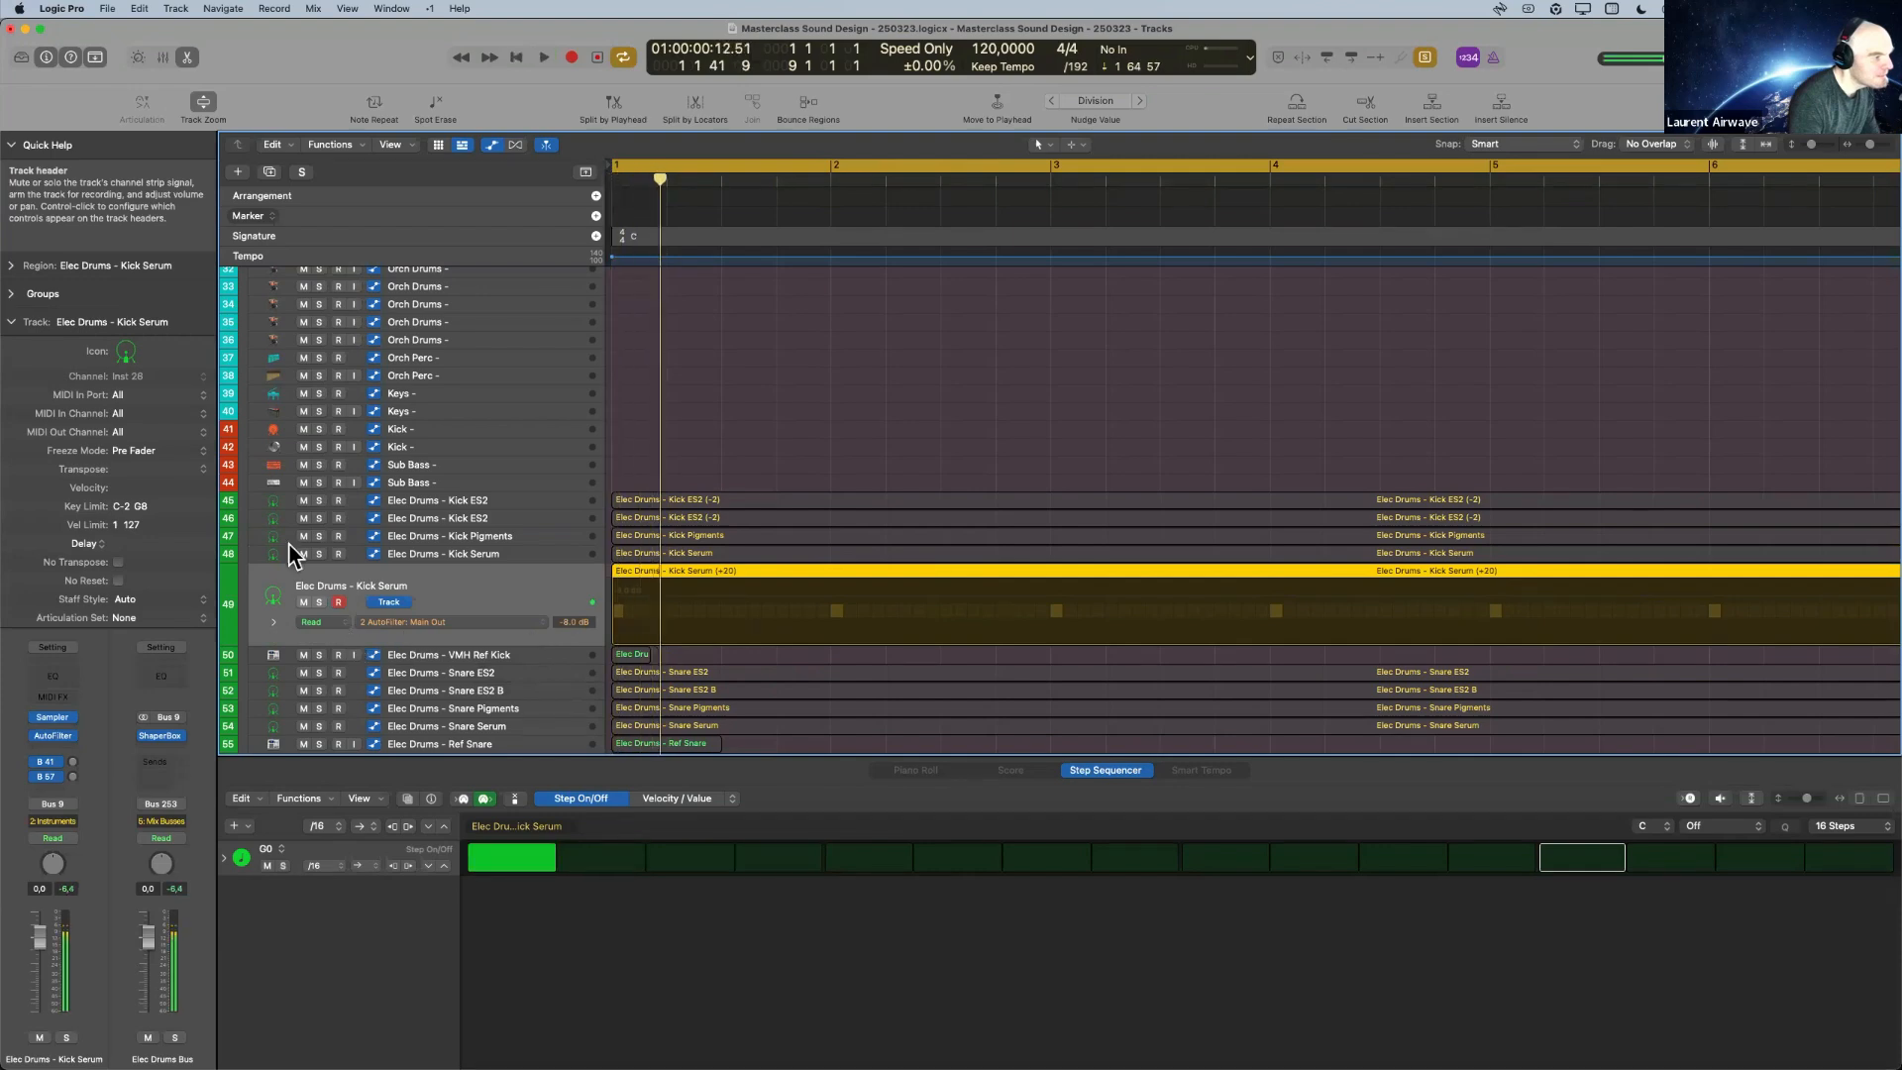
pyautogui.click(34, 735)
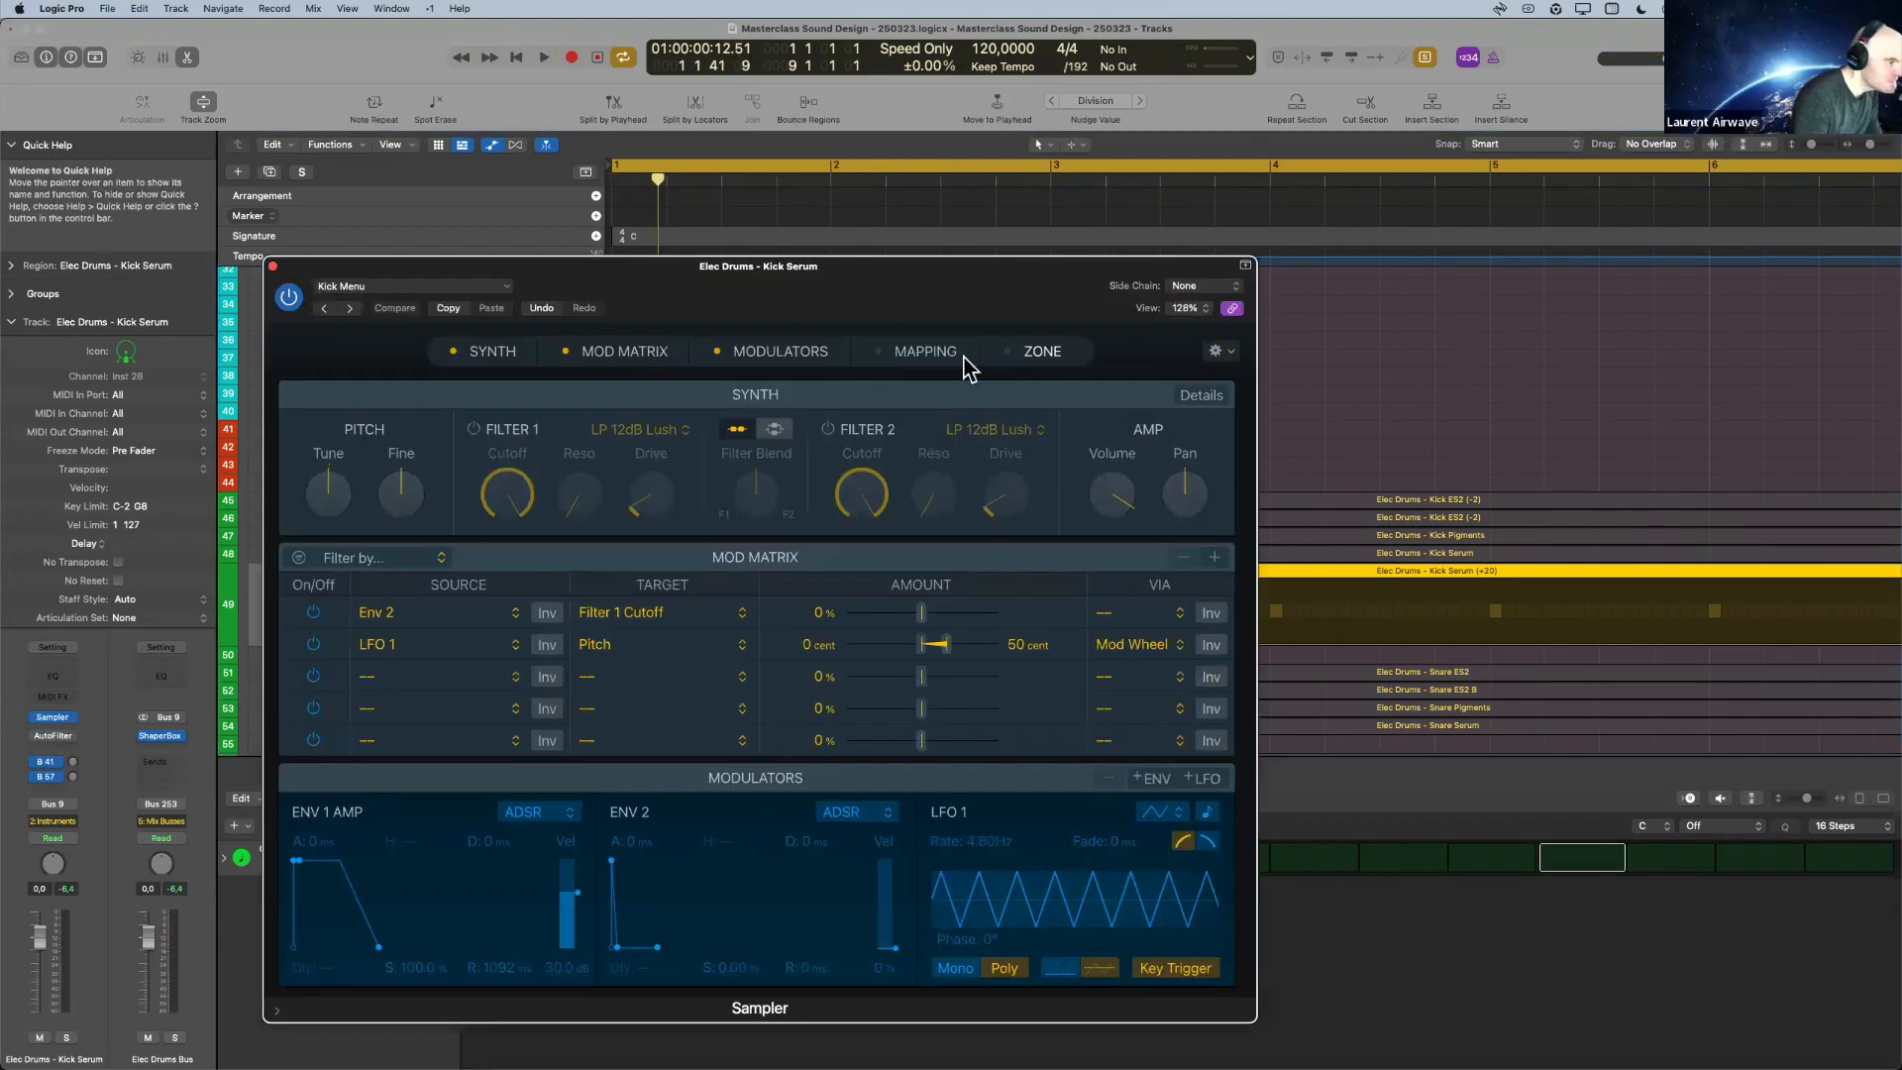
pyautogui.press('space')
pyautogui.press('space')
pyautogui.press('space')
pyautogui.press('space')
pyautogui.click(273, 266)
# Audition the Kick Serum on track 48 and reset its Serum synth to the init preset.
pyautogui.click(457, 550)
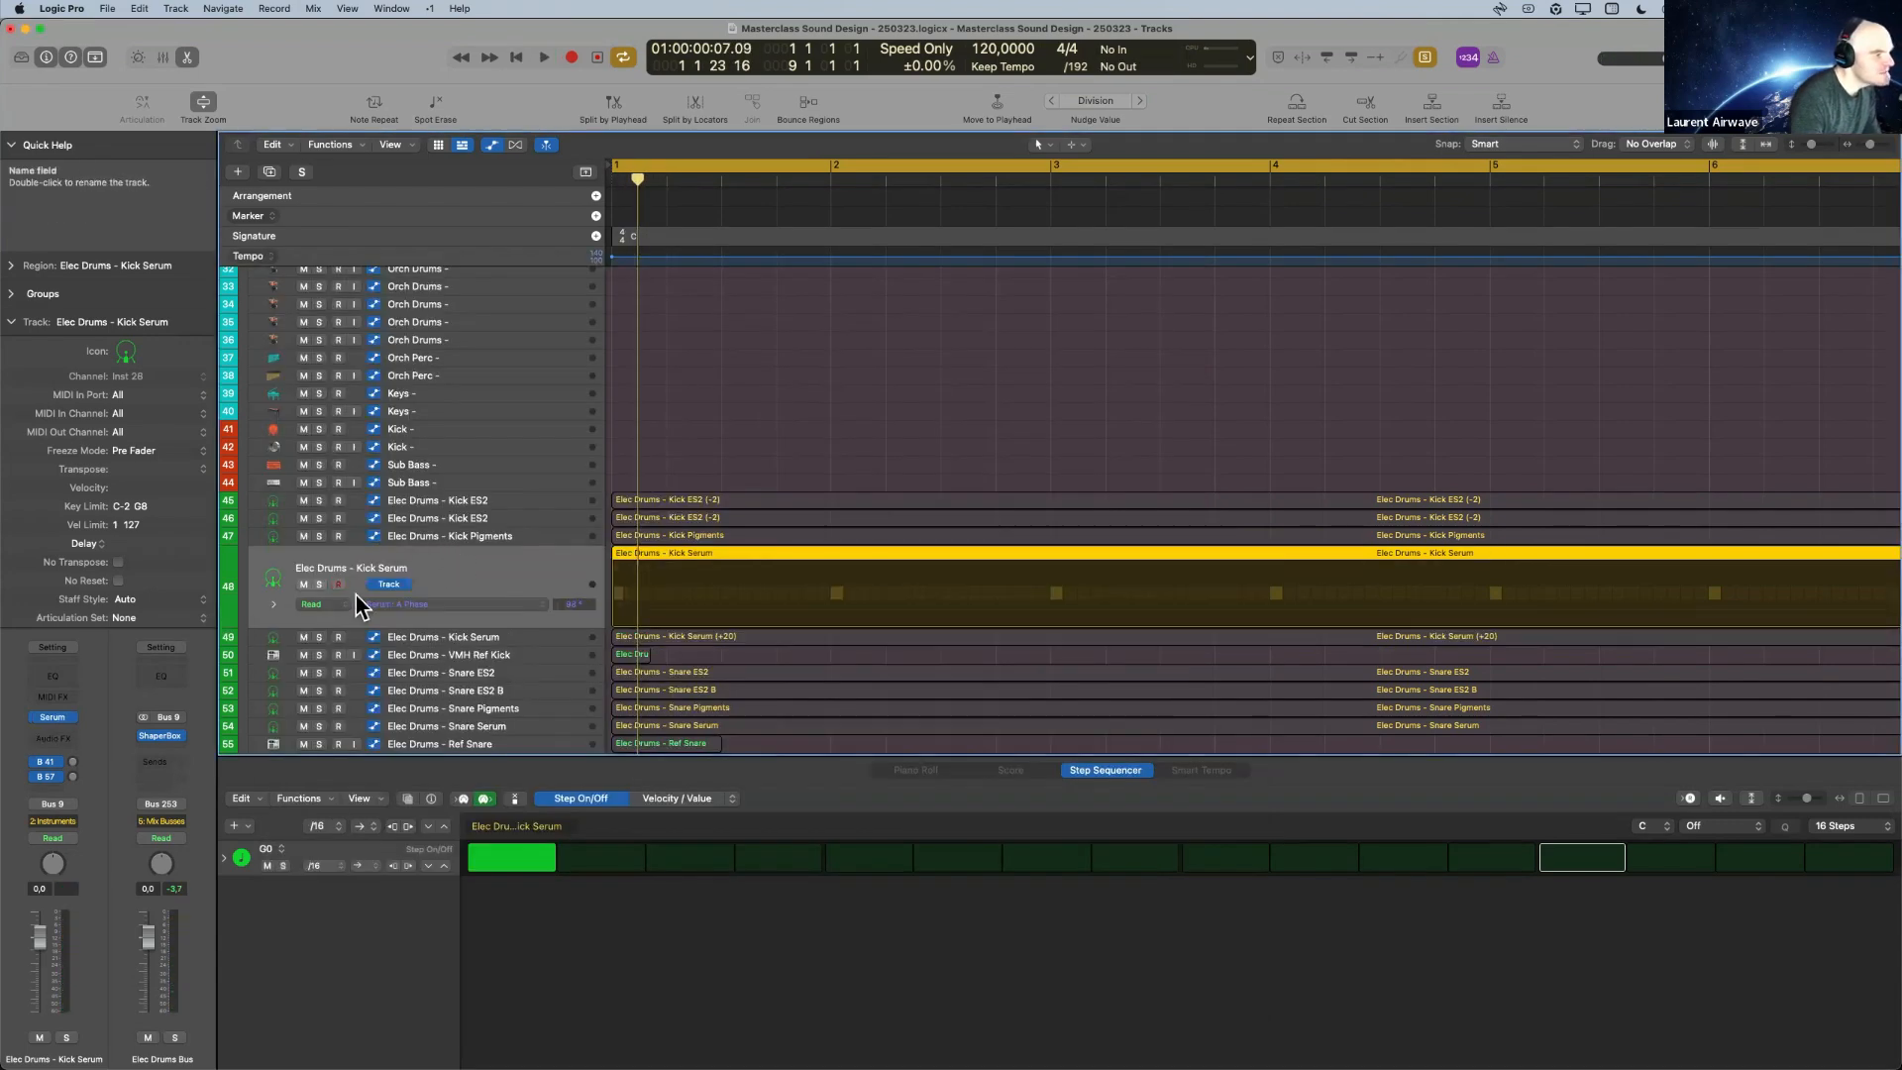
pyautogui.press('space')
pyautogui.moveTo(1193, 307); pyautogui.dragTo(1209, 307)
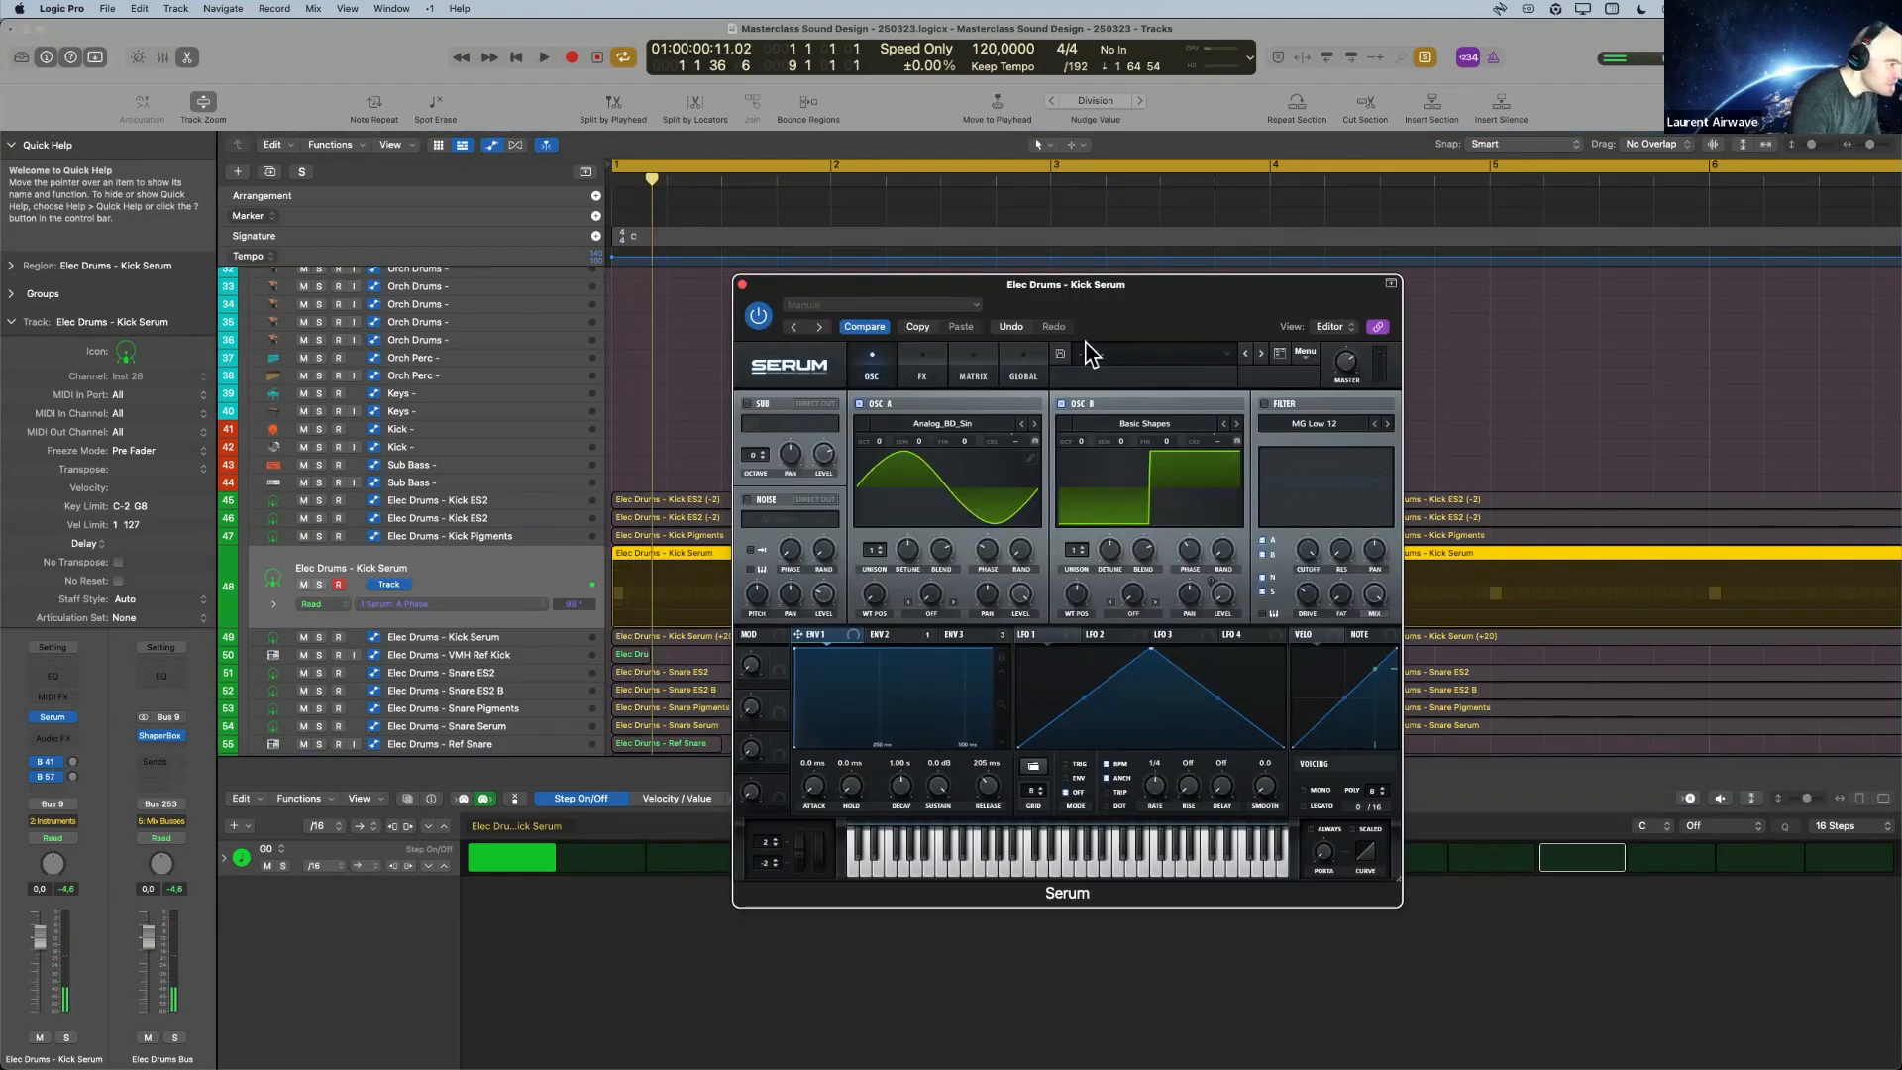
pyautogui.click(1308, 353)
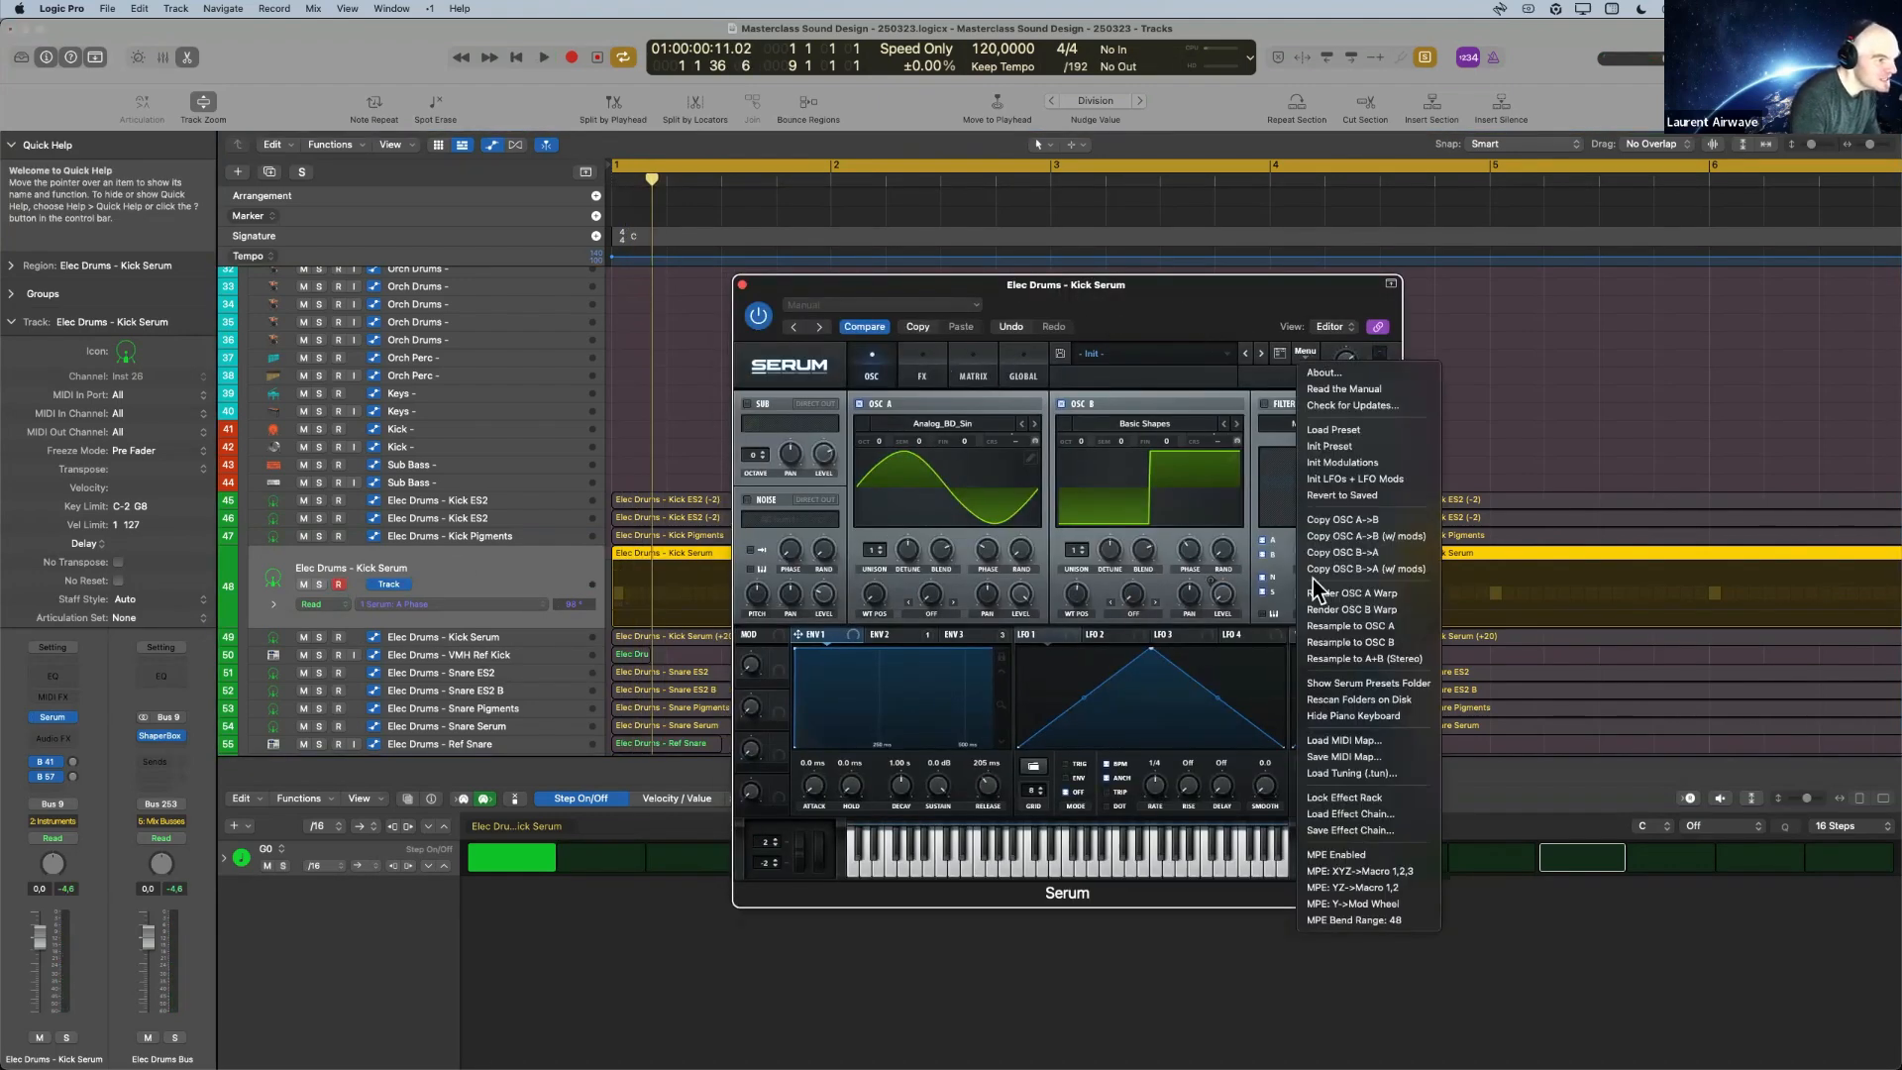
pyautogui.click(1372, 459)
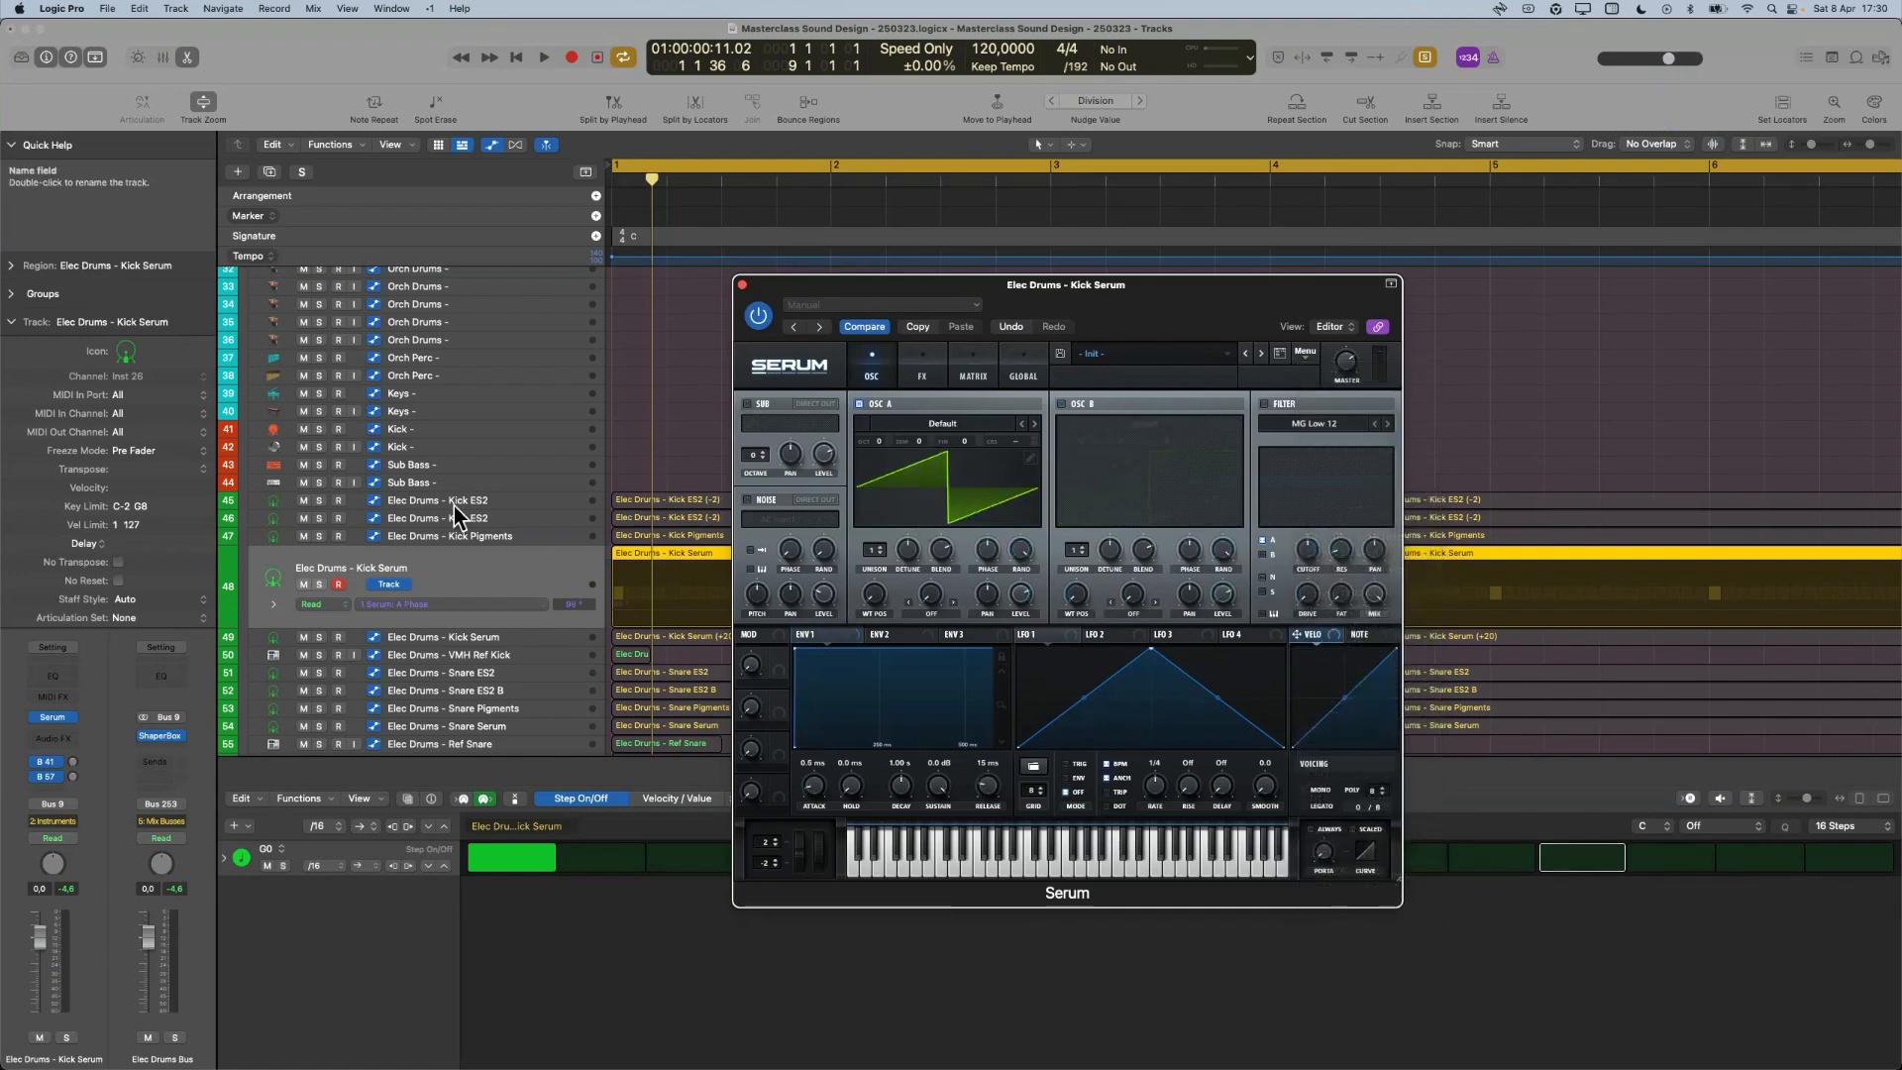
# Review the ES2 settings of the Kick ES2 on track 46 and close the synth window.
pyautogui.click(482, 517)
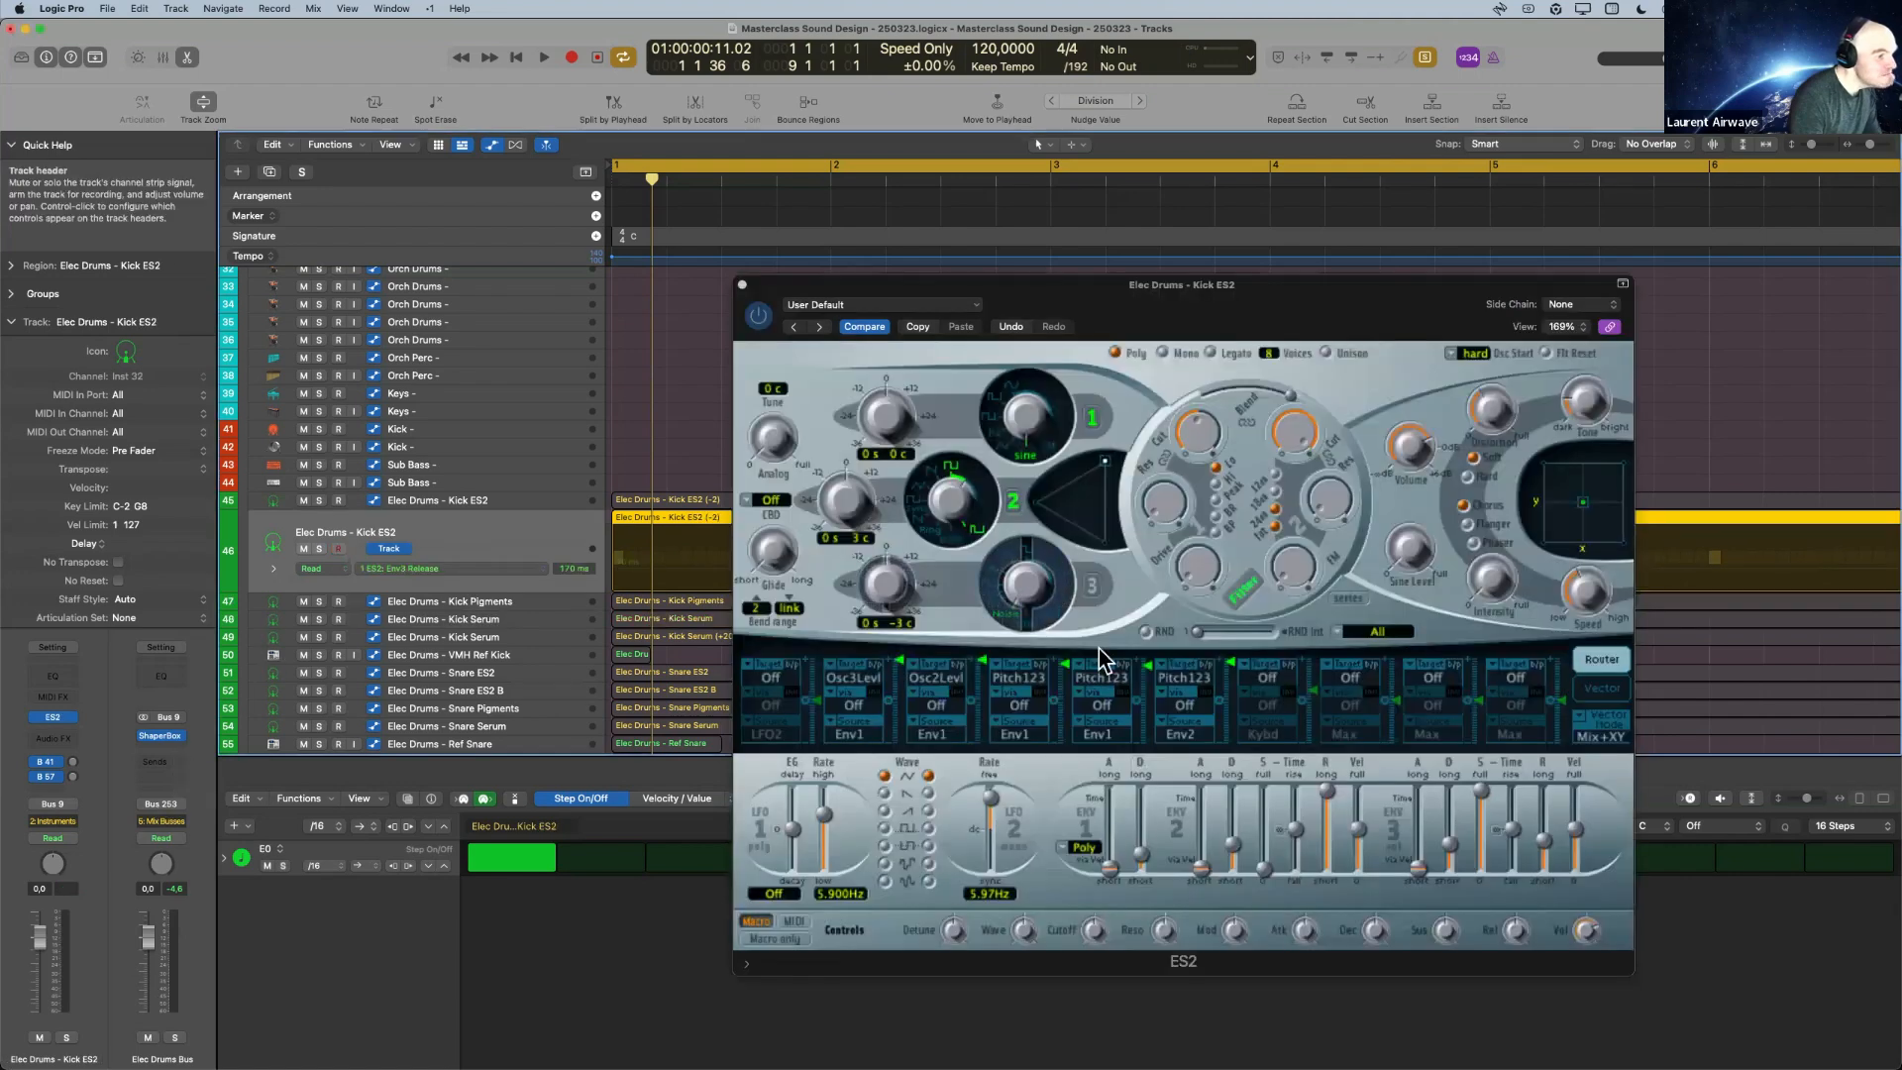
pyautogui.moveTo(1015, 297); pyautogui.dragTo(549, 237)
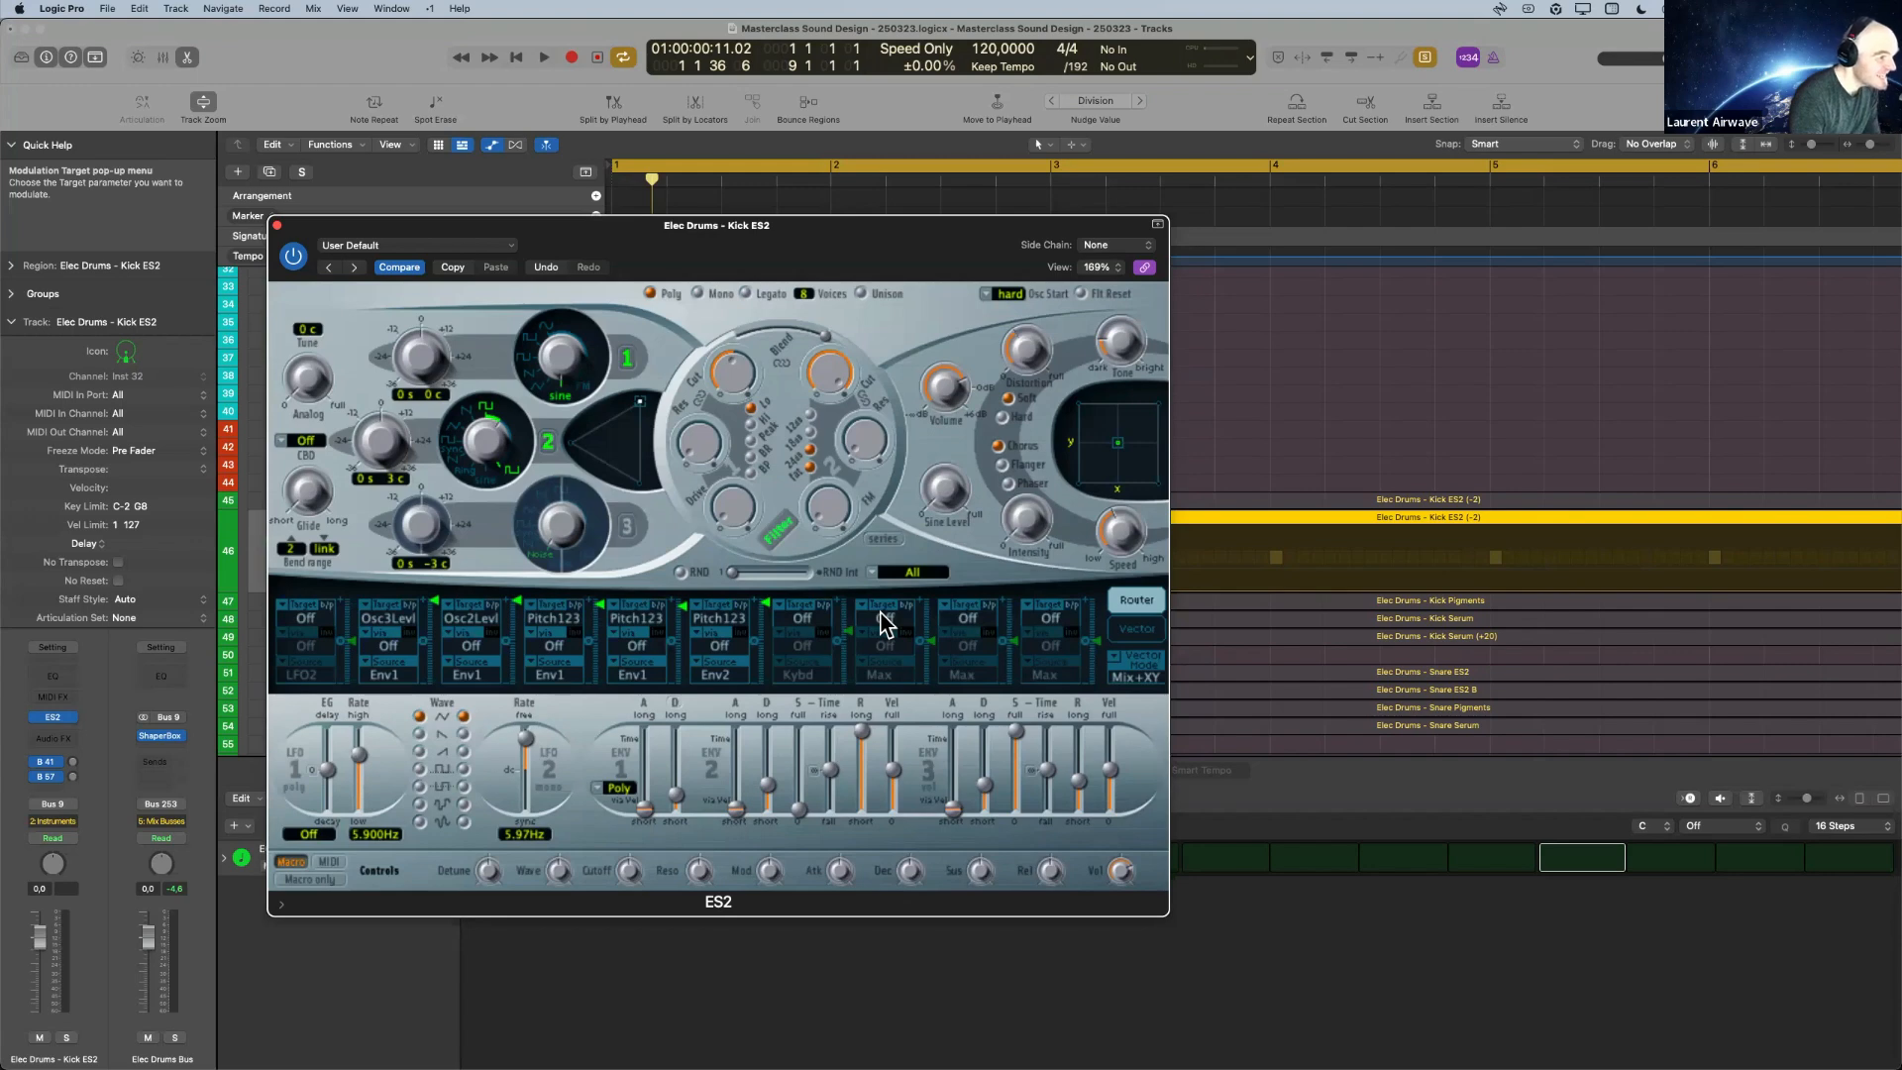
pyautogui.click(278, 225)
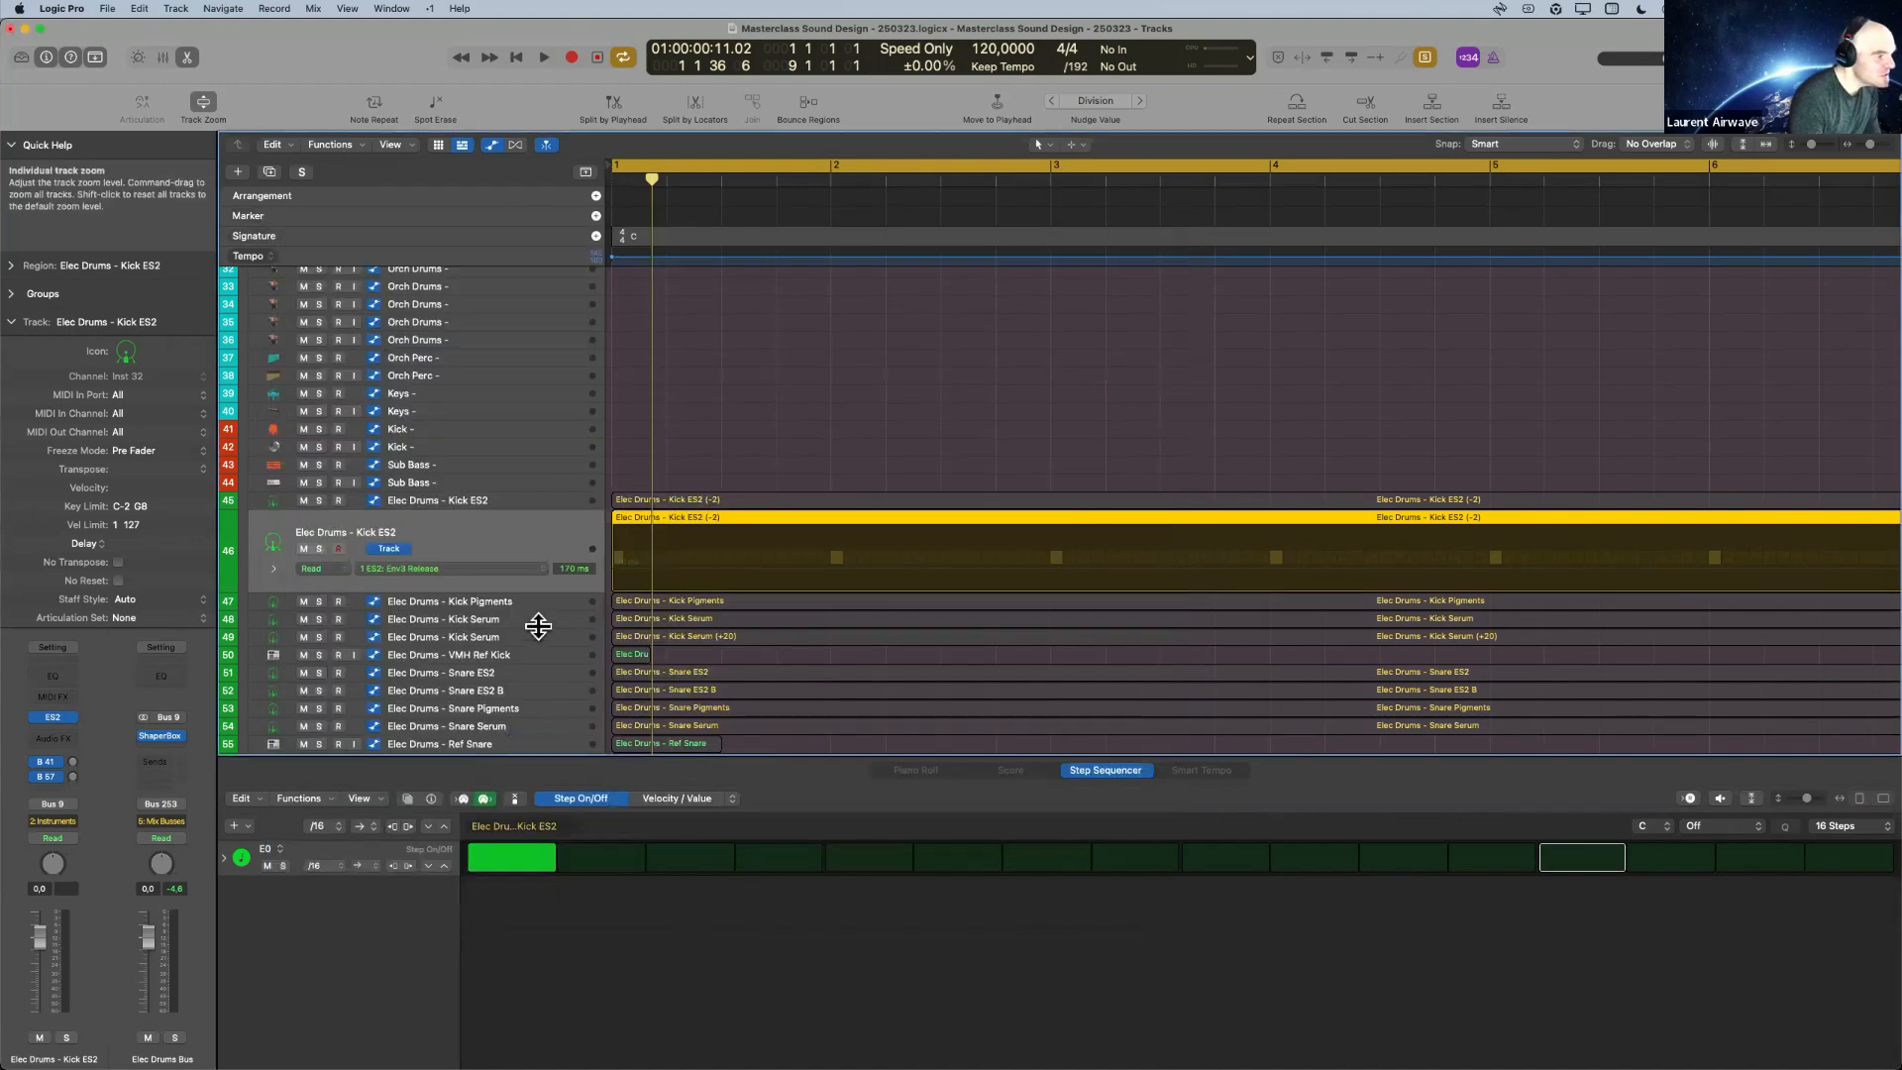
# Reopen Serum for the Kick Serum on track 48 and play the initialized sound.
pyautogui.click(489, 617)
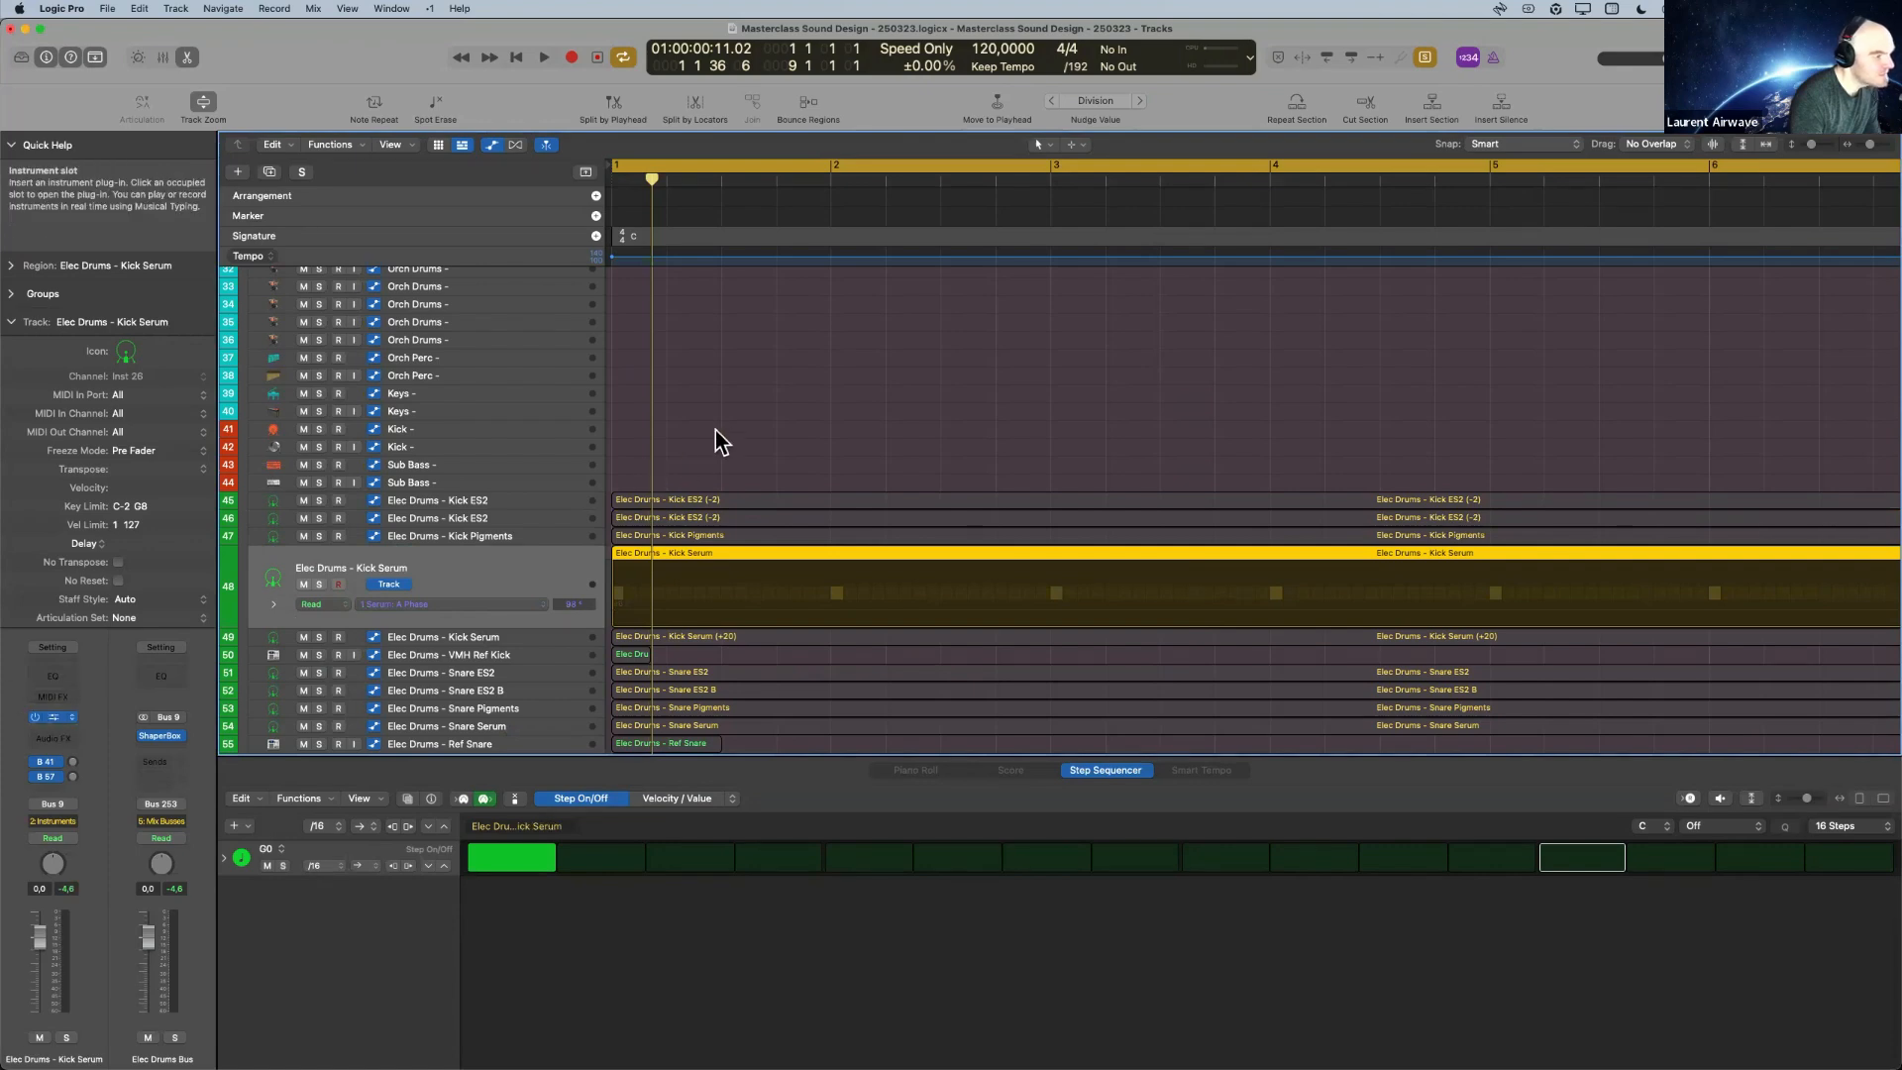
pyautogui.moveTo(1016, 303); pyautogui.dragTo(960, 283)
pyautogui.press('space')
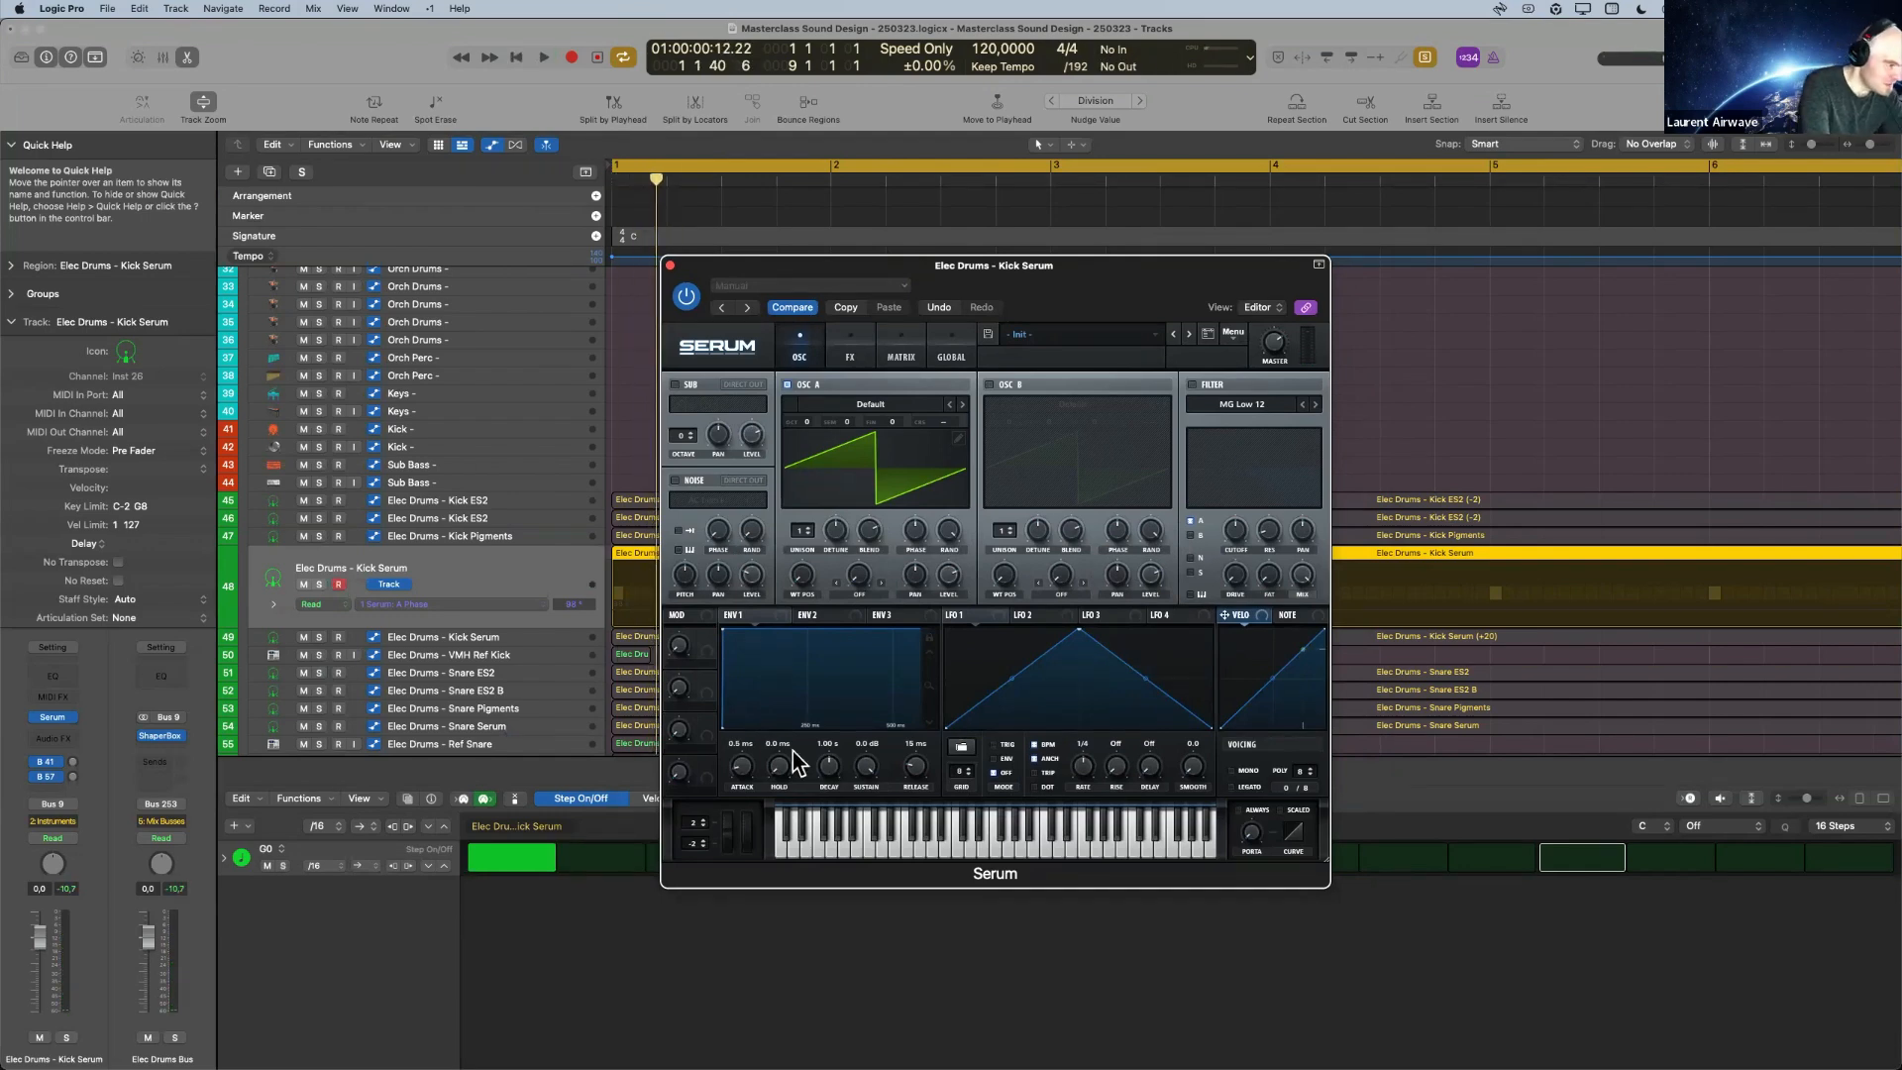
# Load the Analog_BD_Sin wavetable into oscillator A and audition it.
pyautogui.click(876, 404)
pyautogui.moveTo(892, 423)
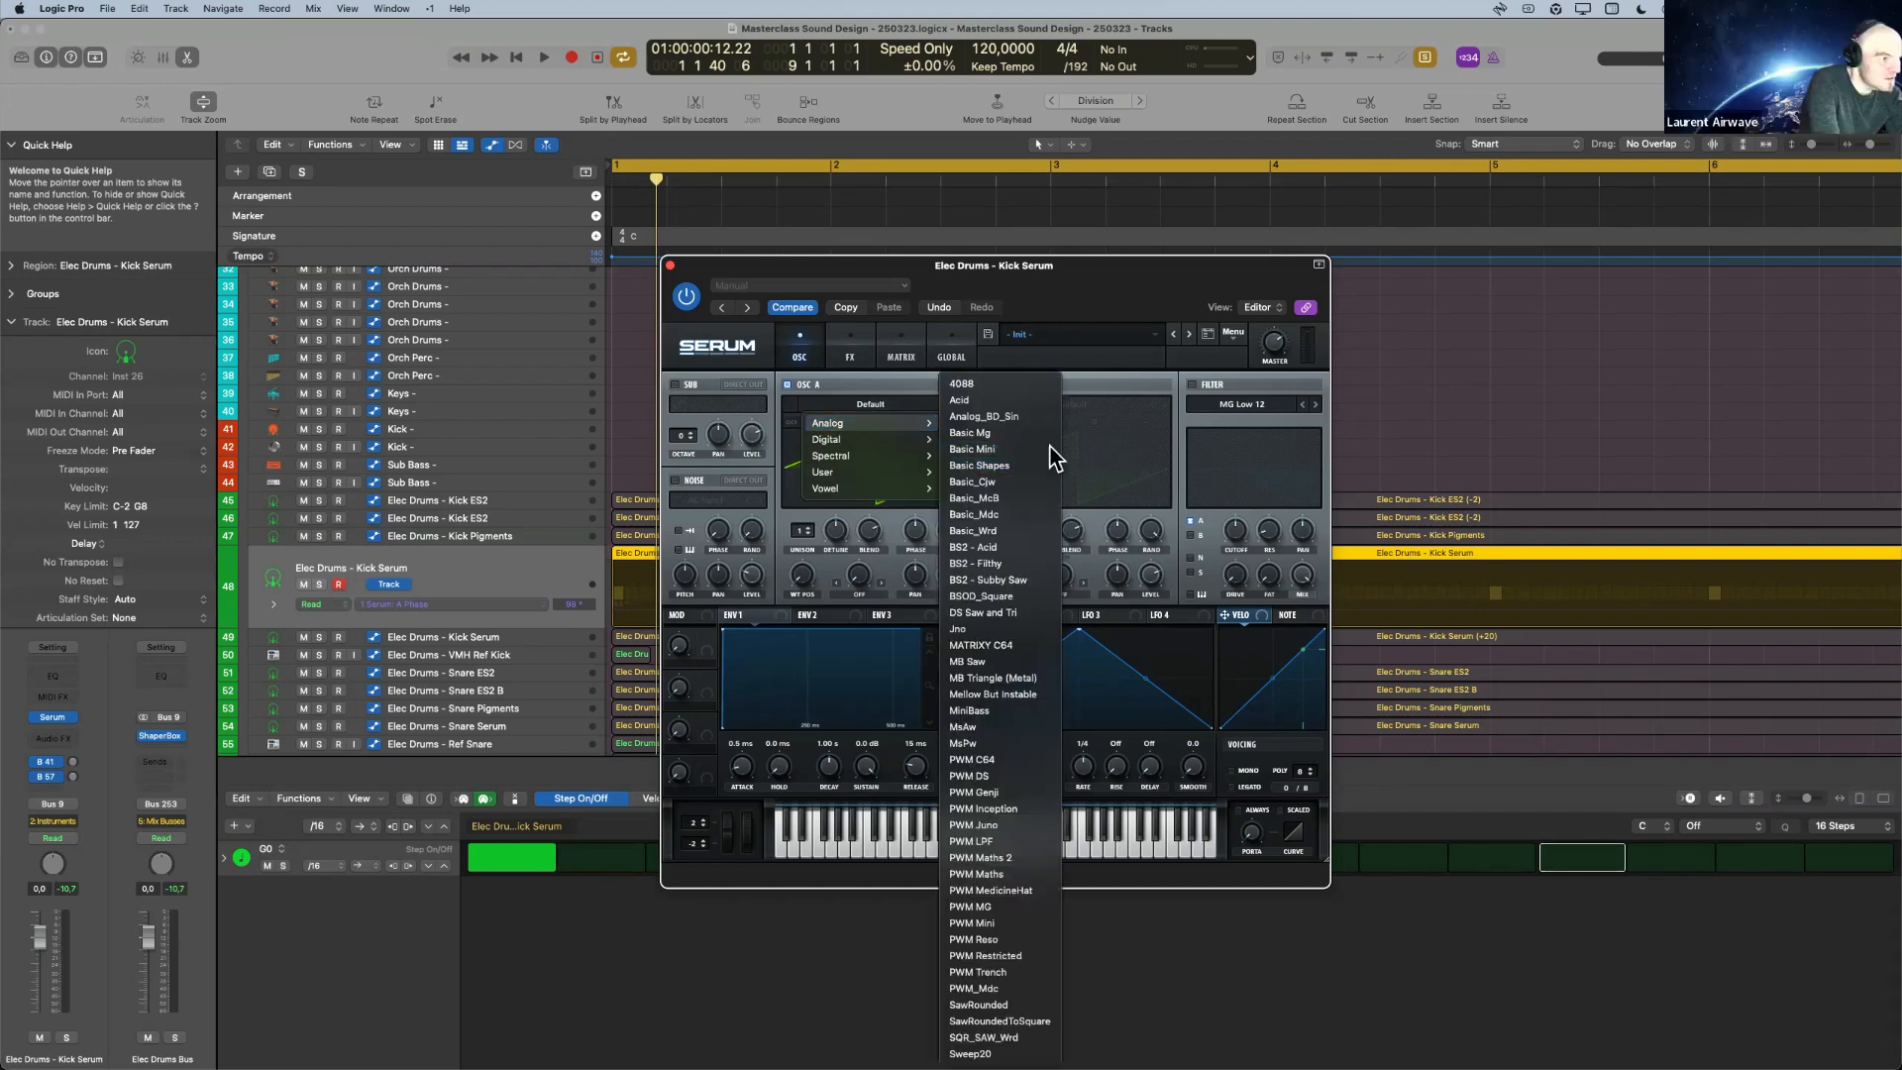
pyautogui.click(986, 416)
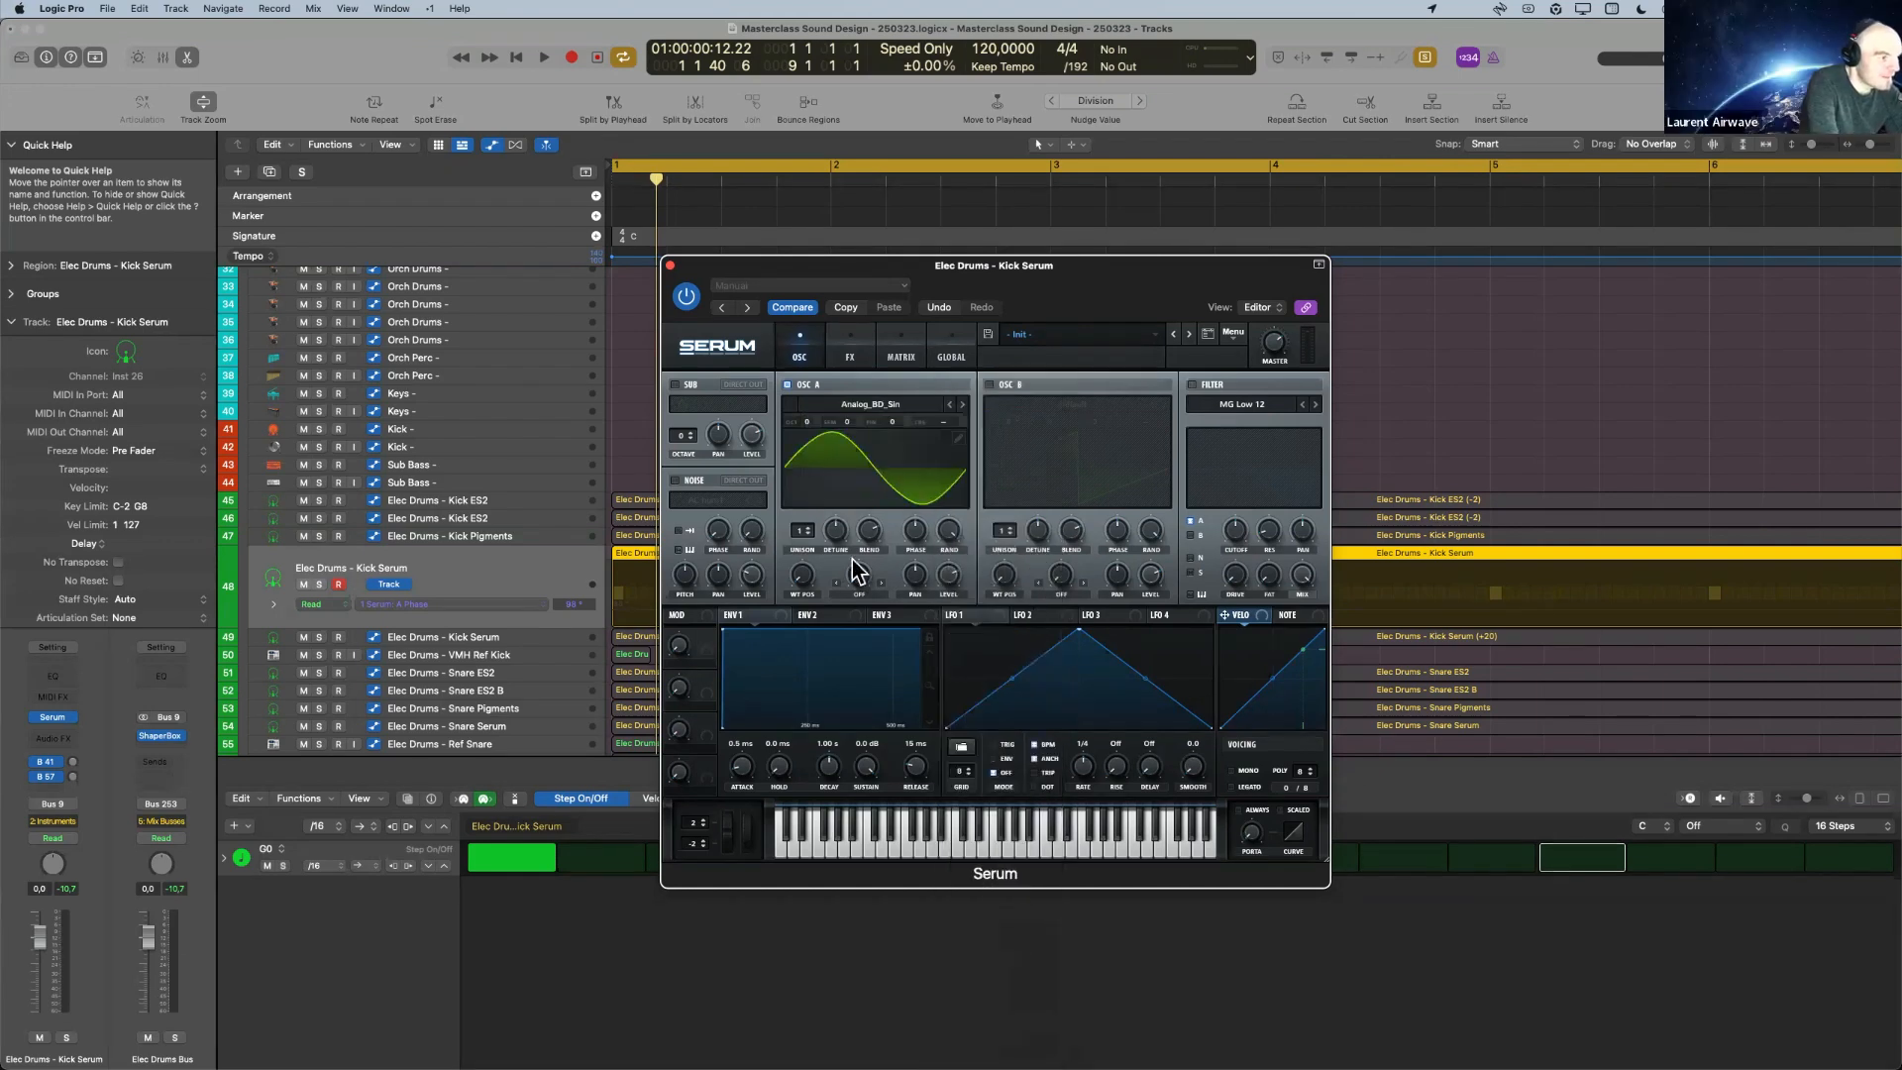
pyautogui.press('space')
pyautogui.press('space')
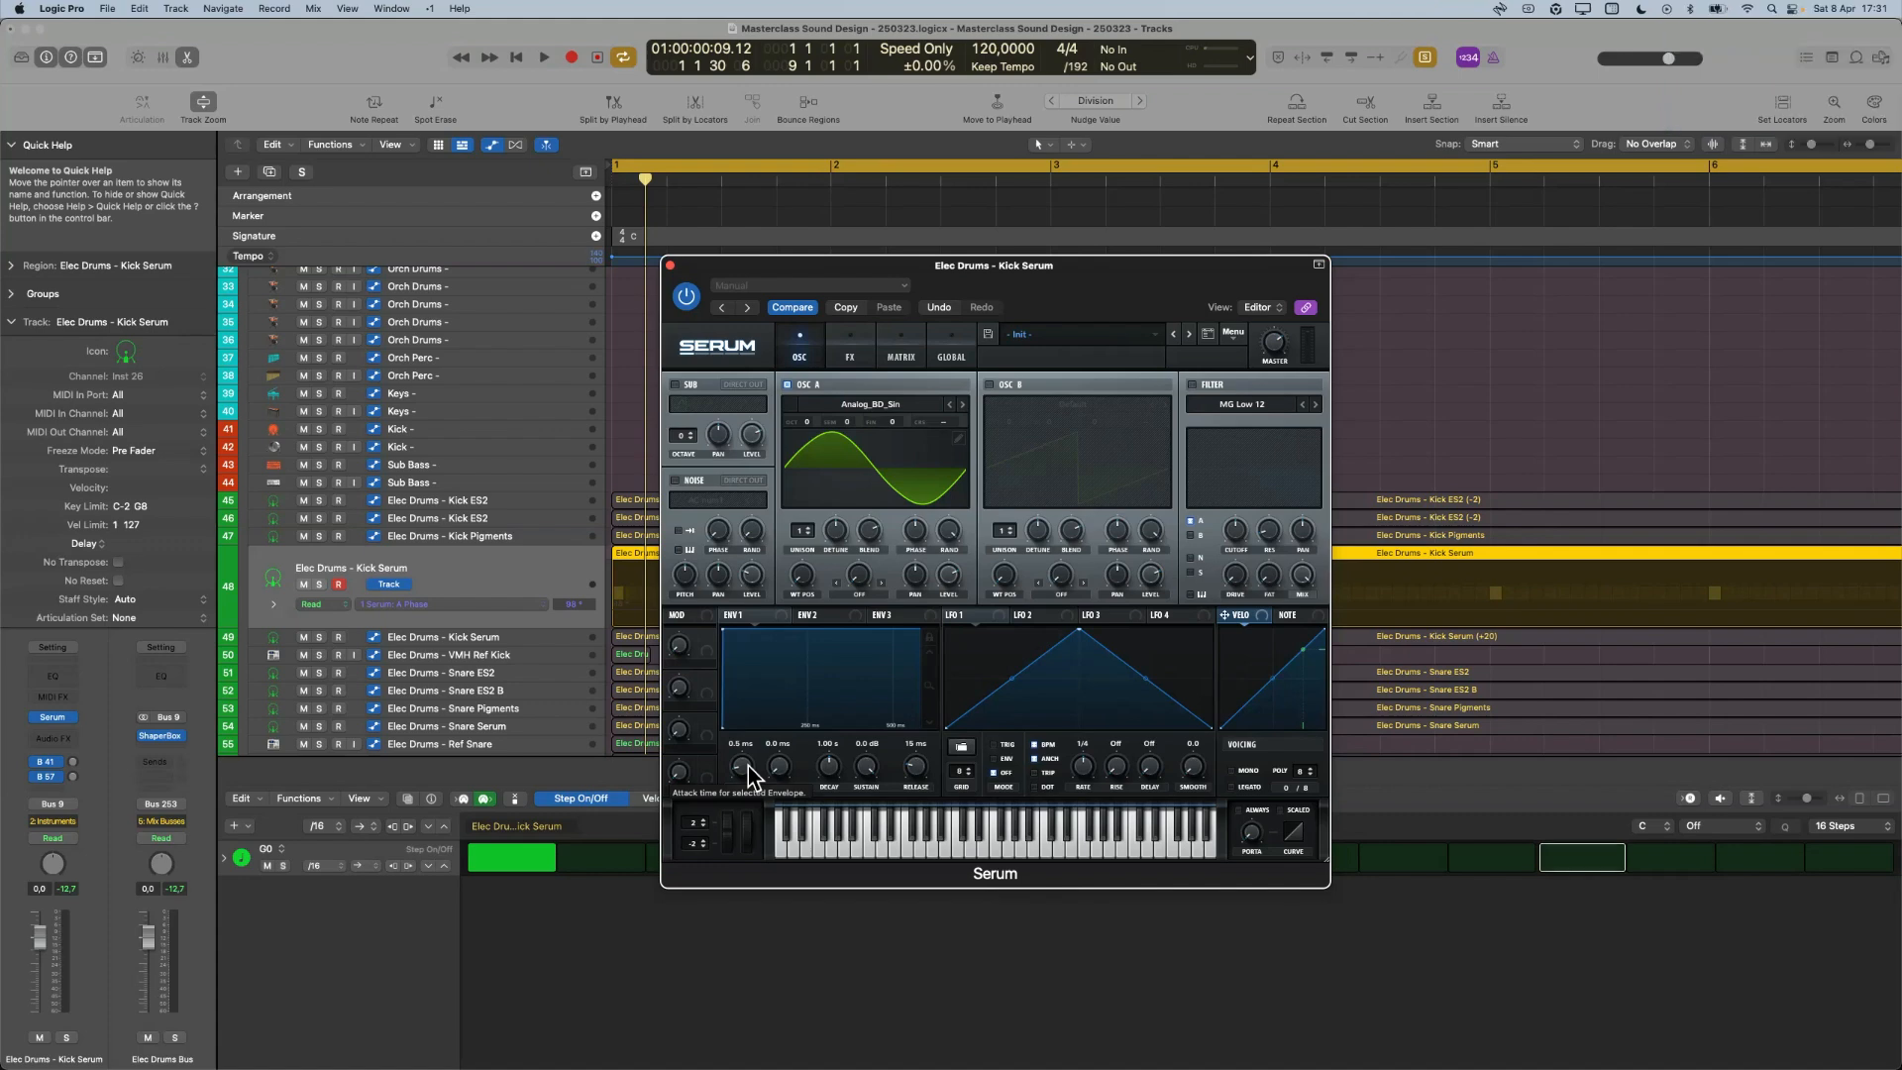
# Set Envelope 1 to 0.0 ms attack, minimum sustain and a decay of about 346 ms.
pyautogui.moveTo(738, 769); pyautogui.dragTo(718, 846)
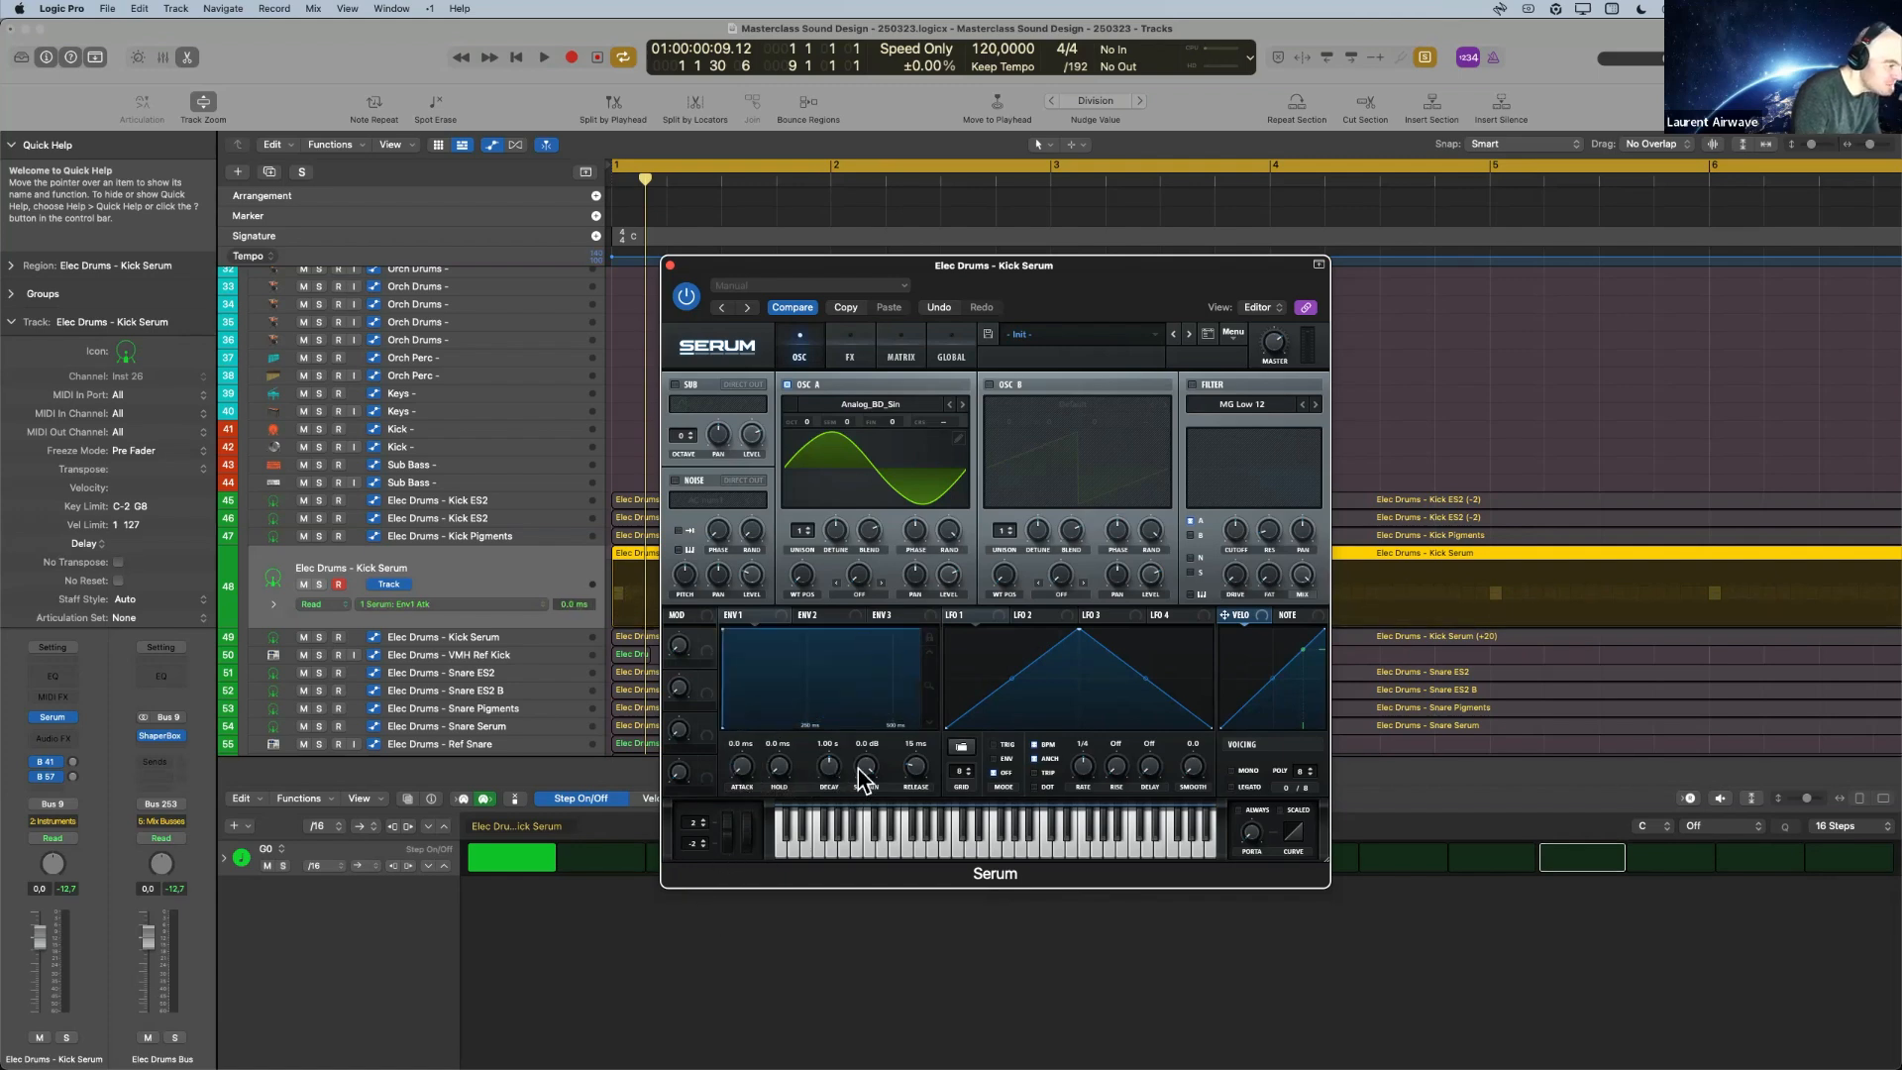
pyautogui.moveTo(866, 775); pyautogui.dragTo(843, 955)
pyautogui.moveTo(931, 684); pyautogui.dragTo(927, 745)
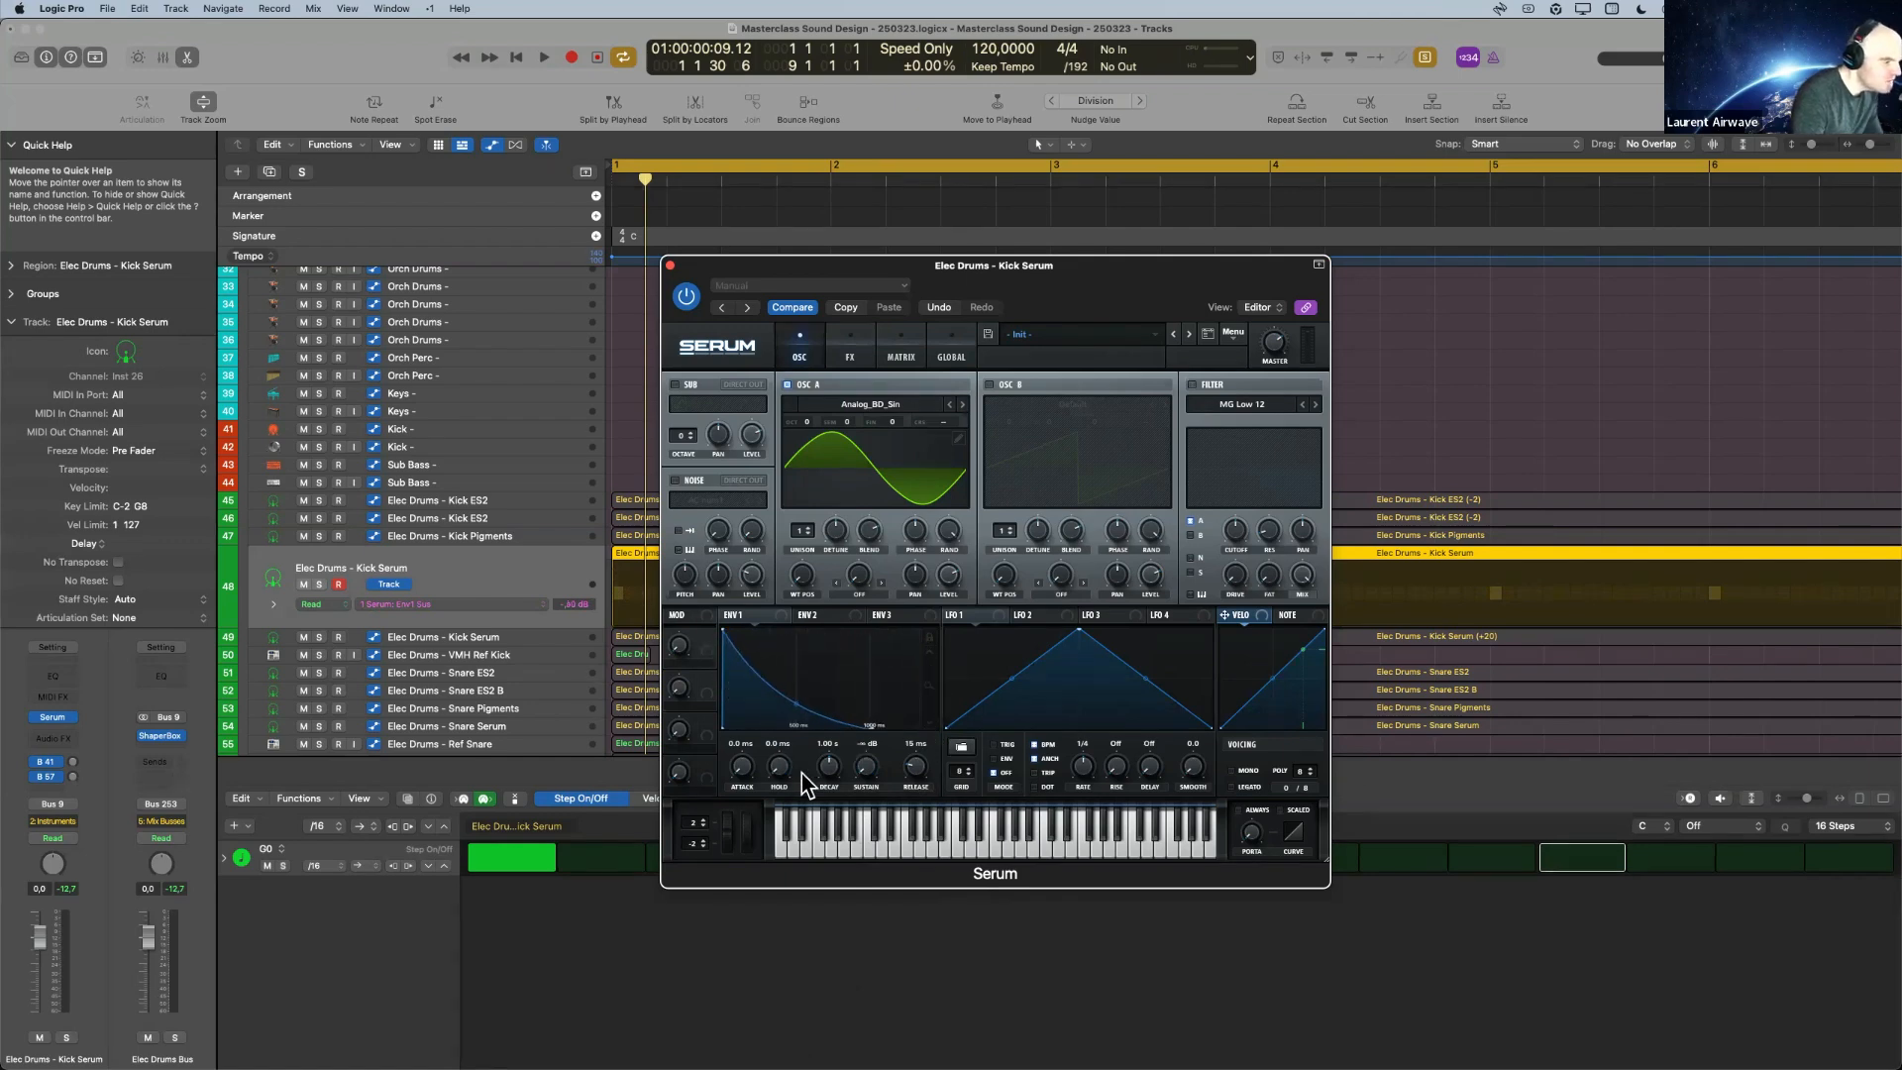
pyautogui.moveTo(837, 784); pyautogui.dragTo(830, 795)
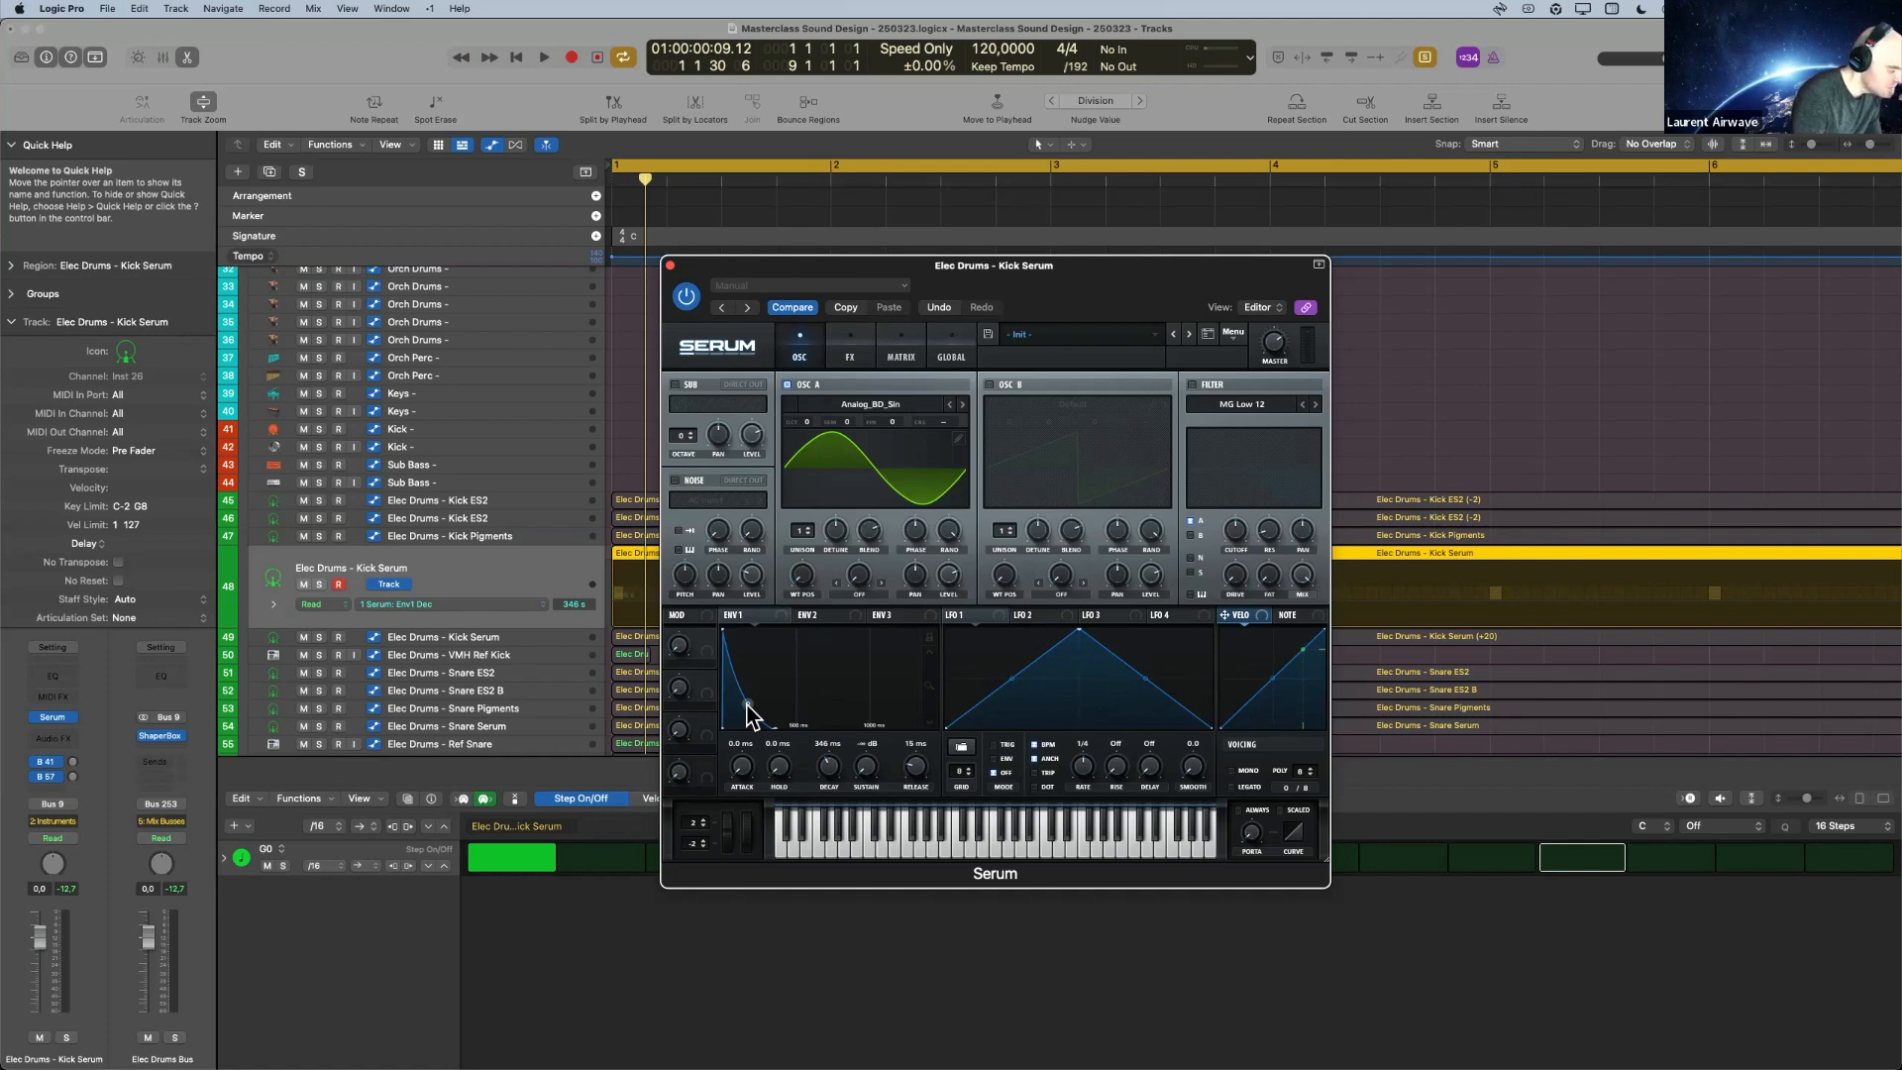
# Bend the decay curve of Envelope 1 outward to a value of about 29%.
pyautogui.moveTo(748, 712); pyautogui.dragTo(752, 672)
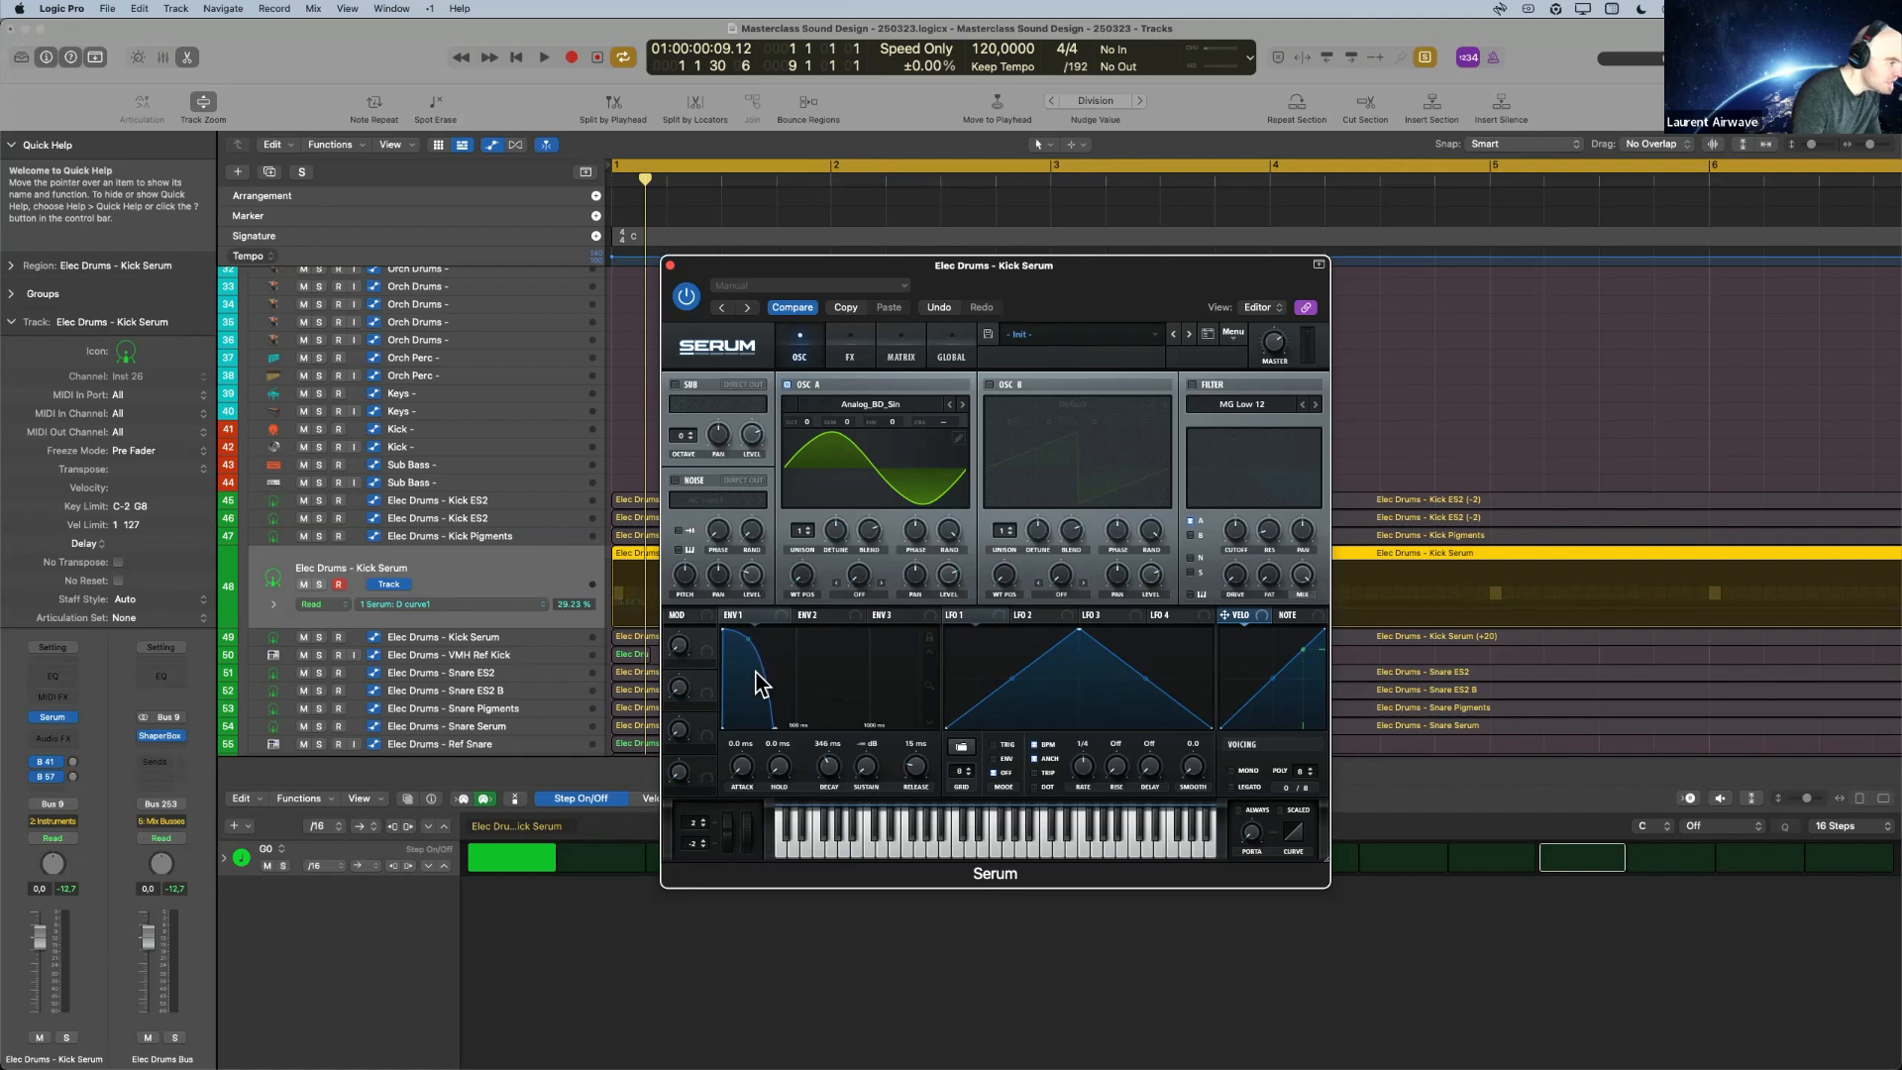
pyautogui.click(835, 771)
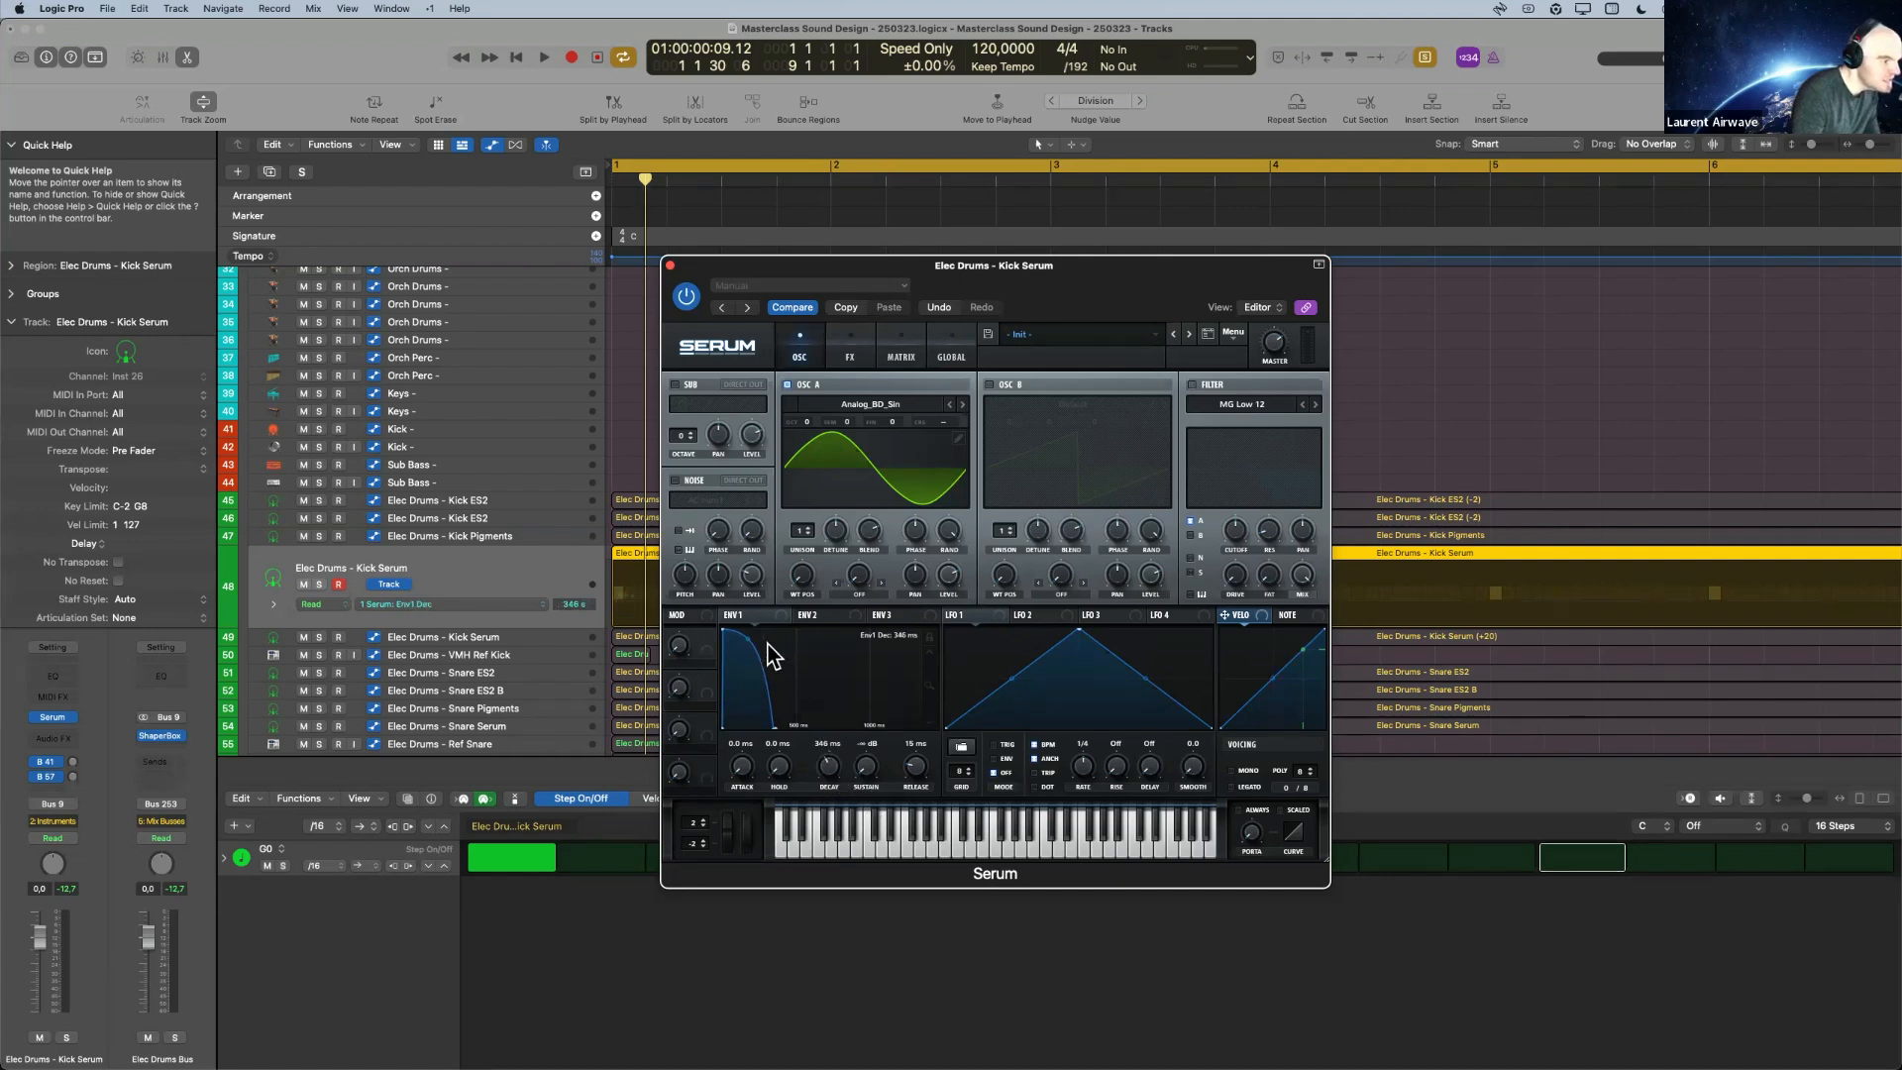
pyautogui.moveTo(745, 636); pyautogui.dragTo(745, 639)
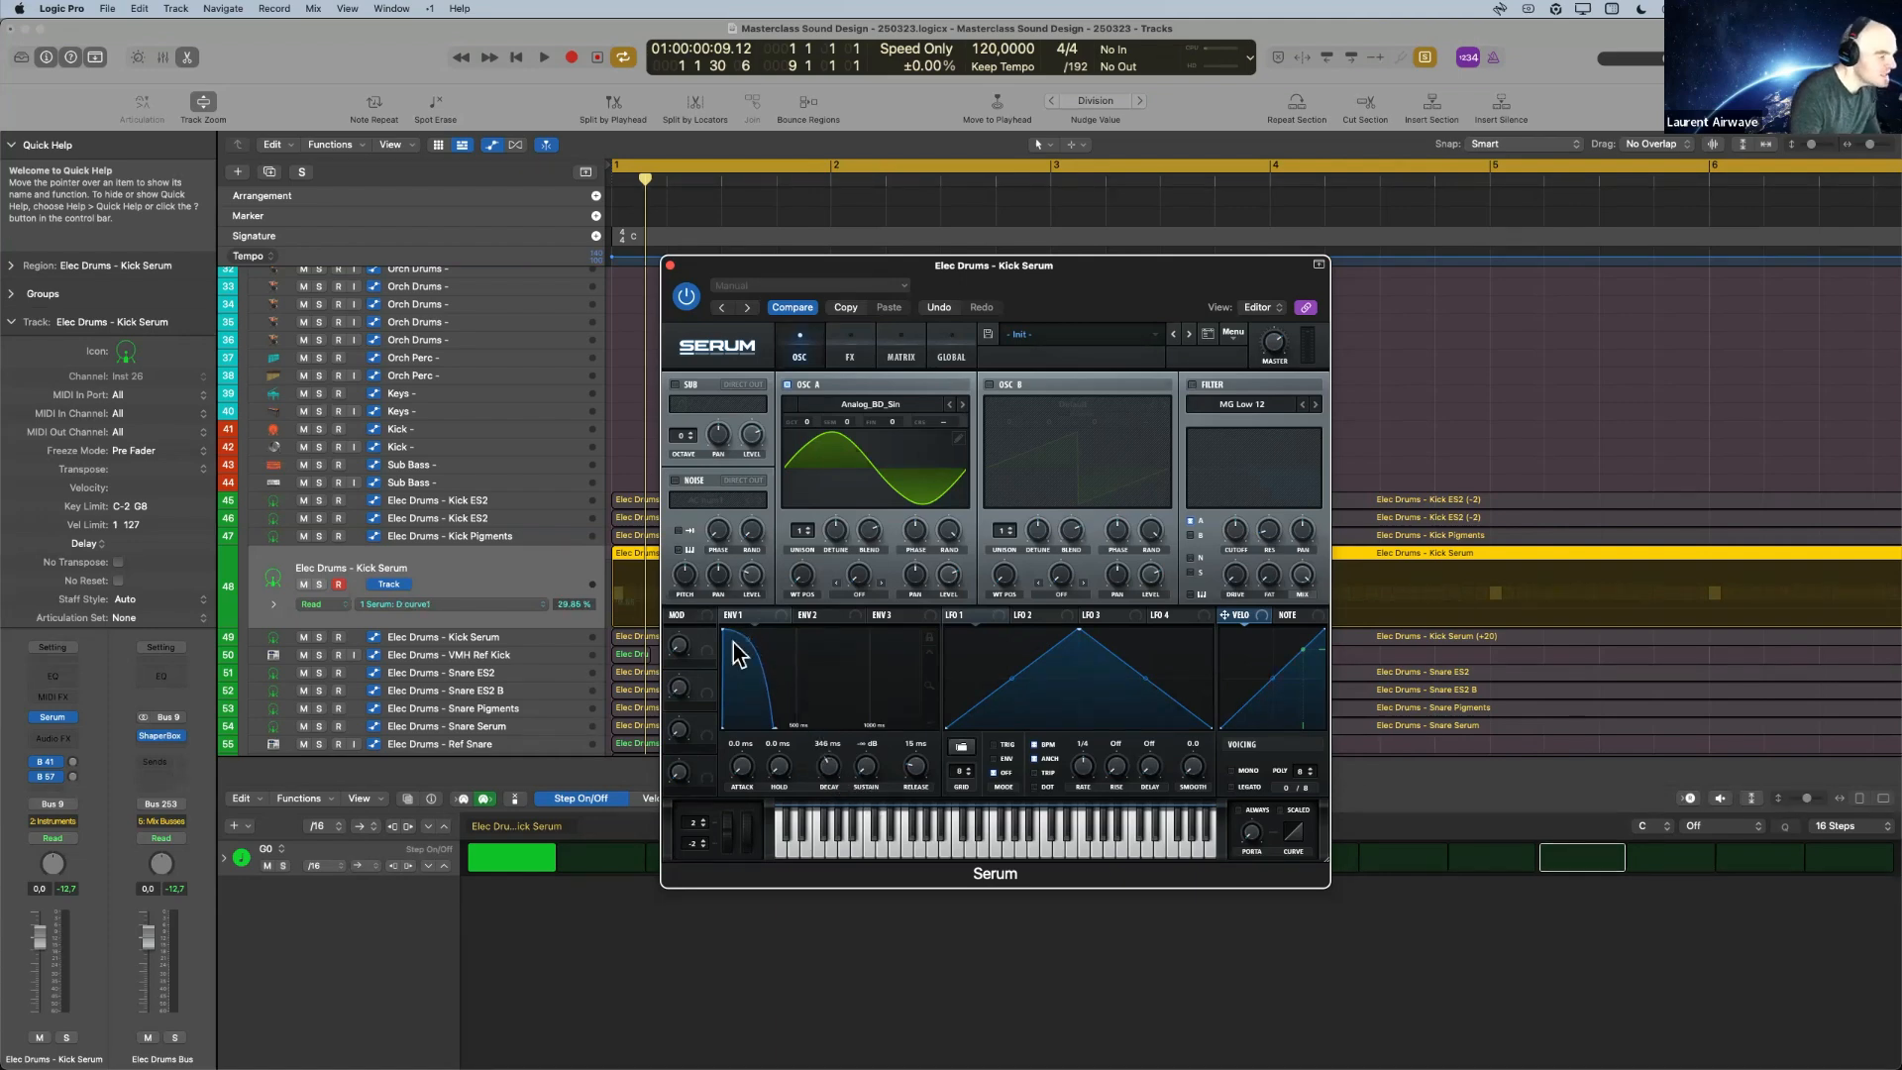